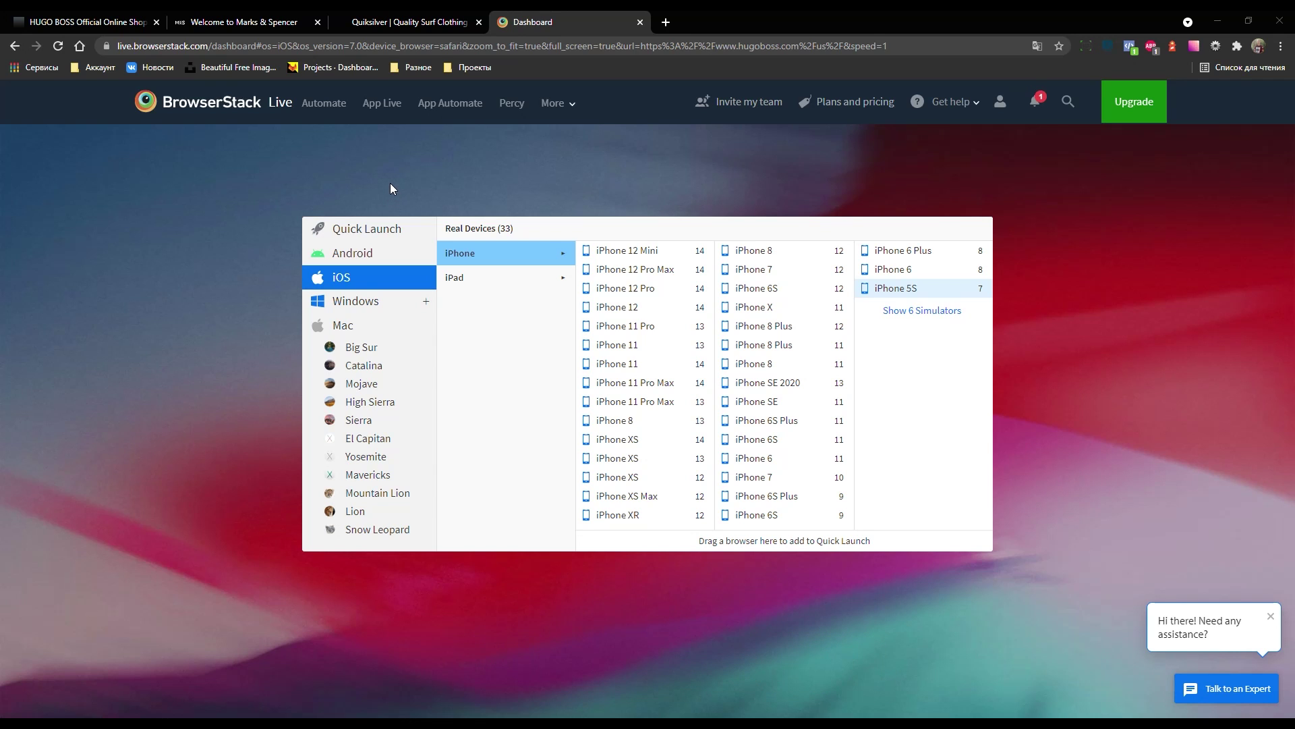
- Switch from the BrowserStack iOS device list to the HUGO BOSS US store tab
{"action": "left_click", "coordinate": [94, 22]}
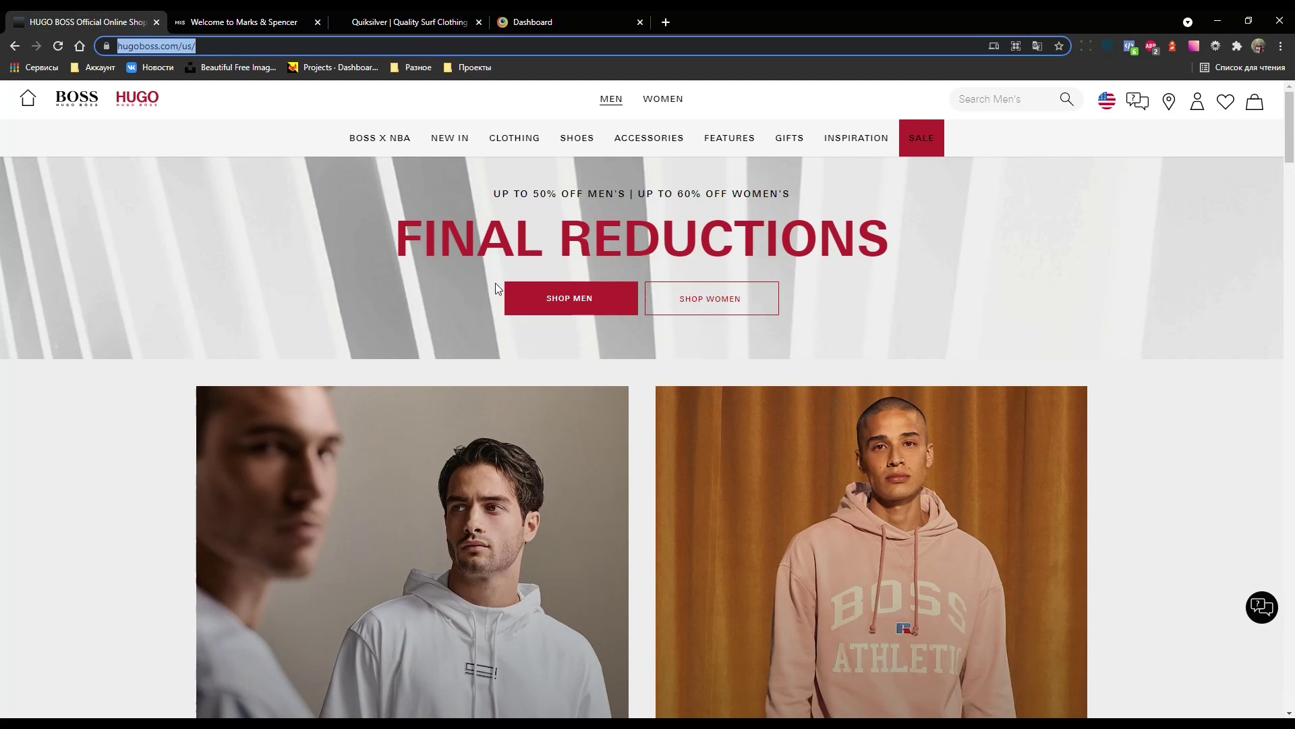
- Move on to the Quiksilver tab, close its welcome popup, and return to the BrowserStack dashboard
{"action": "scroll", "coordinate": [612, 263], "scroll_direction": "down", "scroll_amount": 3}
{"action": "scroll", "coordinate": [483, 303], "scroll_direction": "down", "scroll_amount": 3}
{"action": "scroll", "coordinate": [473, 270], "scroll_direction": "up", "scroll_amount": 5}
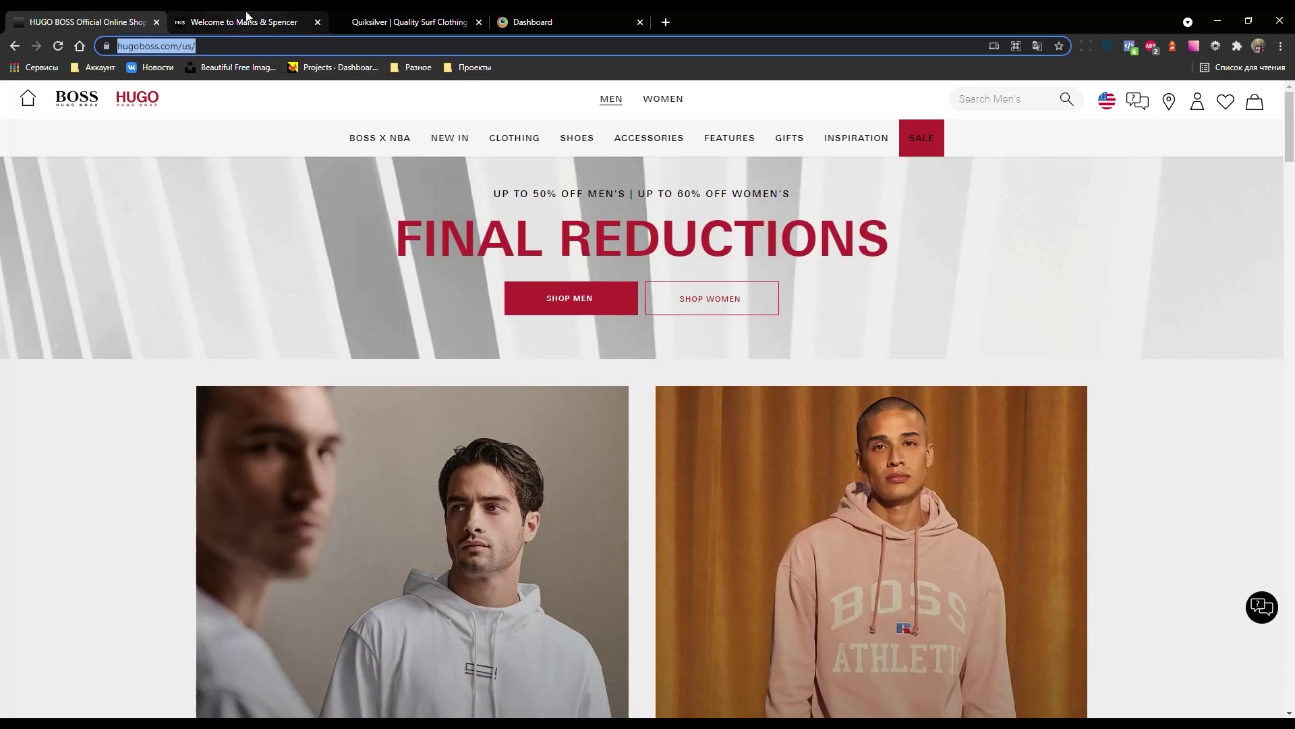
{"action": "key", "text": "ctrl+Tab"}
{"action": "key", "text": "ctrl+Tab"}
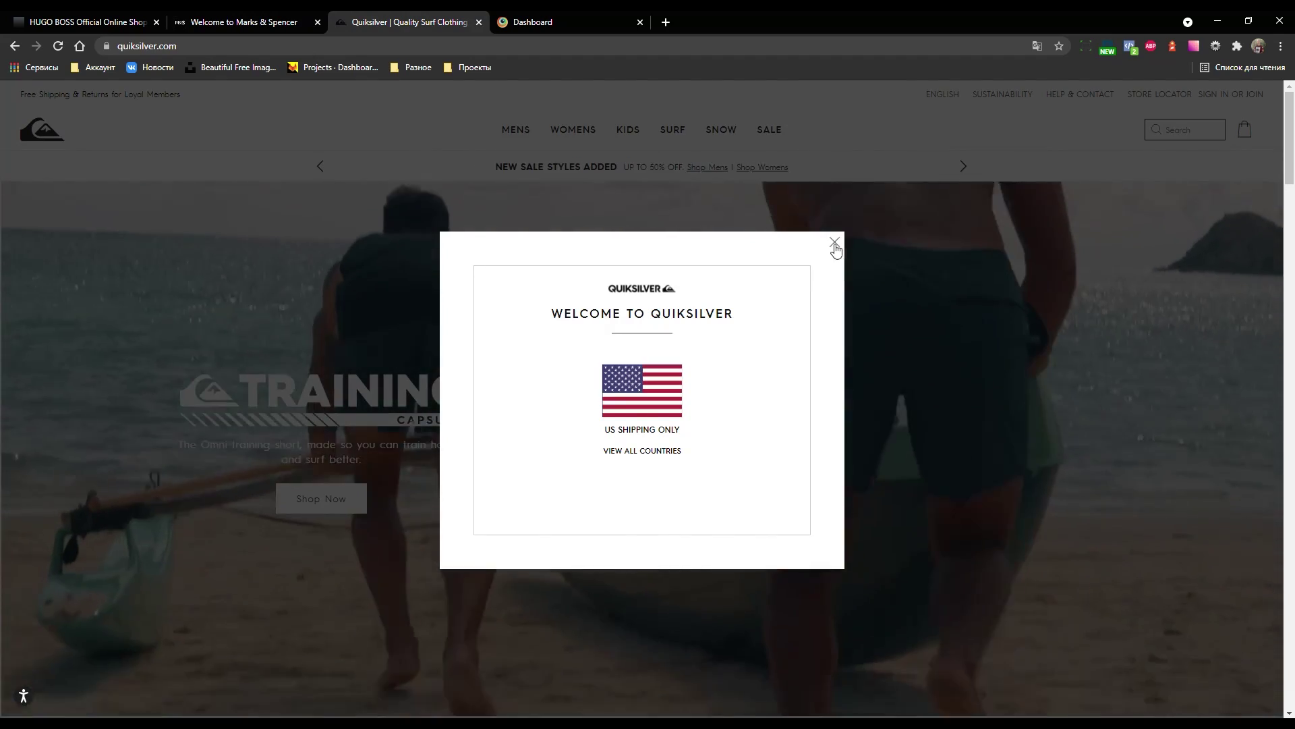
{"action": "left_click", "coordinate": [834, 243]}
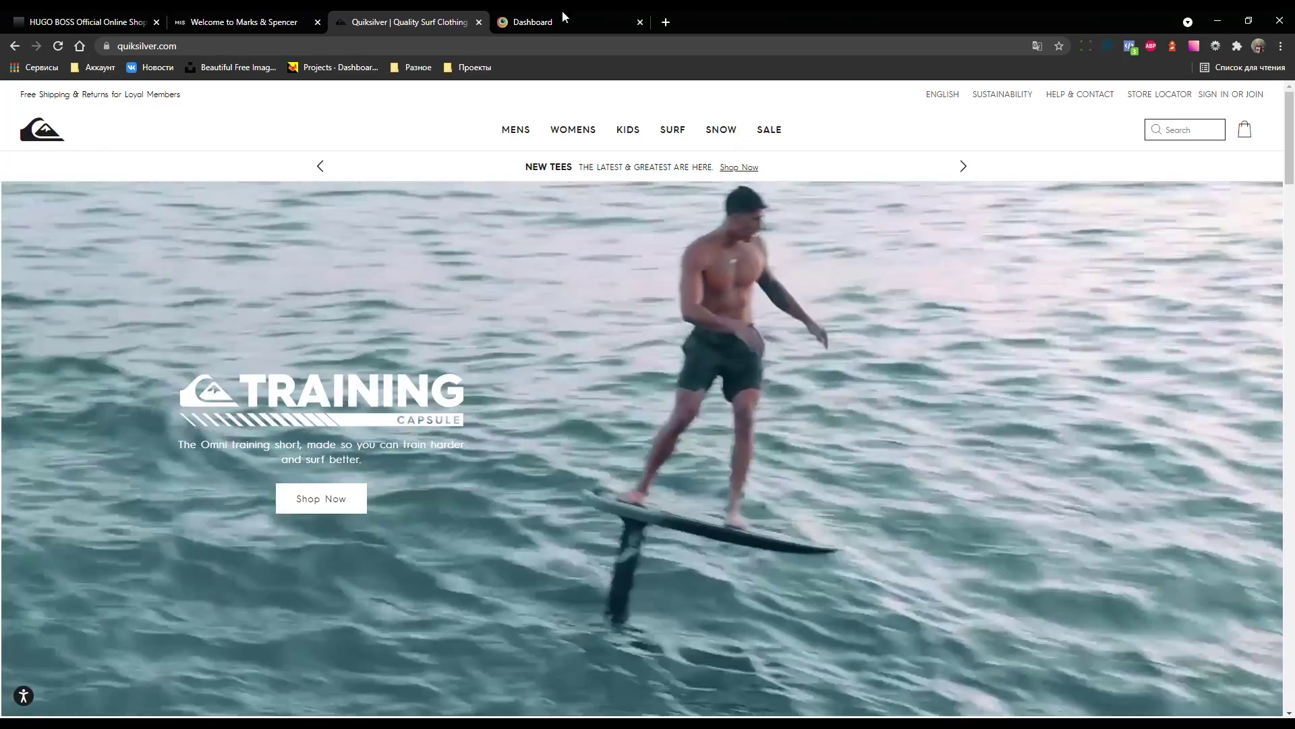
{"action": "left_click", "coordinate": [563, 14]}
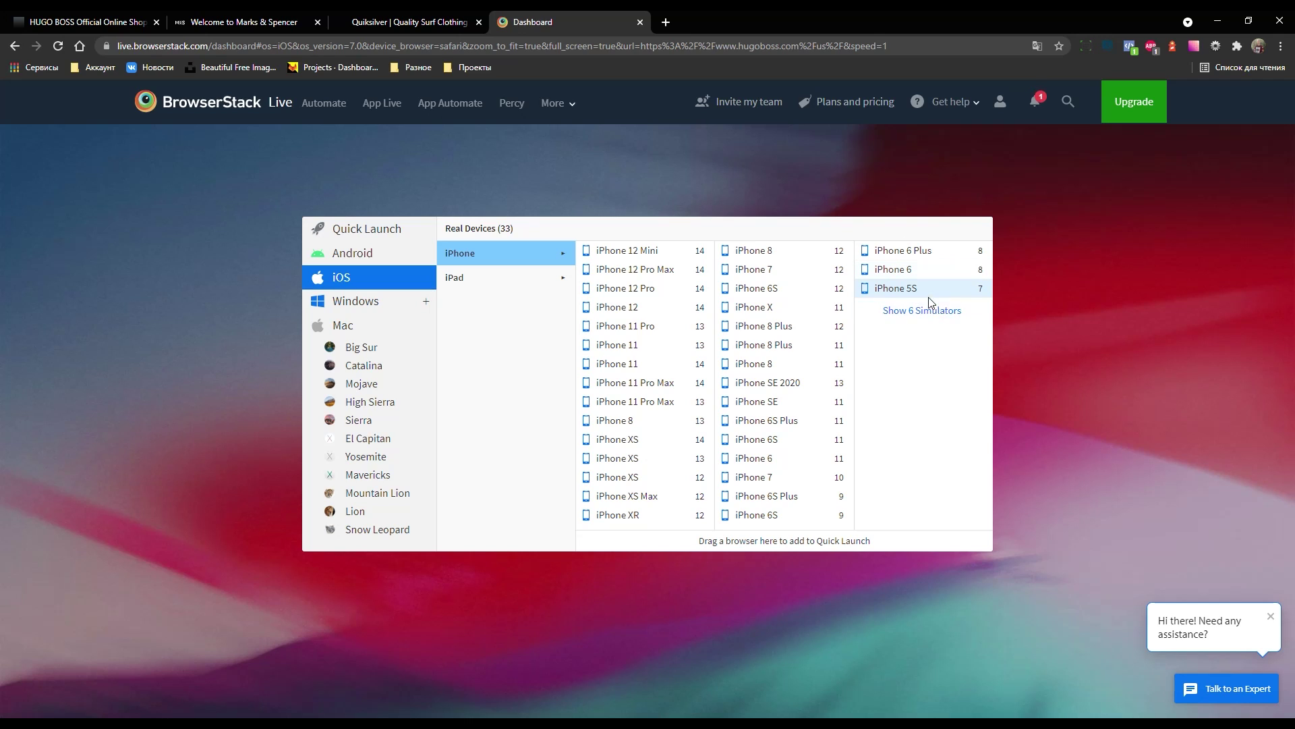
{"action": "mouse_move", "coordinate": [896, 289]}
{"action": "left_click", "coordinate": [352, 253]}
{"action": "left_click", "coordinate": [360, 282]}
{"action": "left_click", "coordinate": [363, 256]}
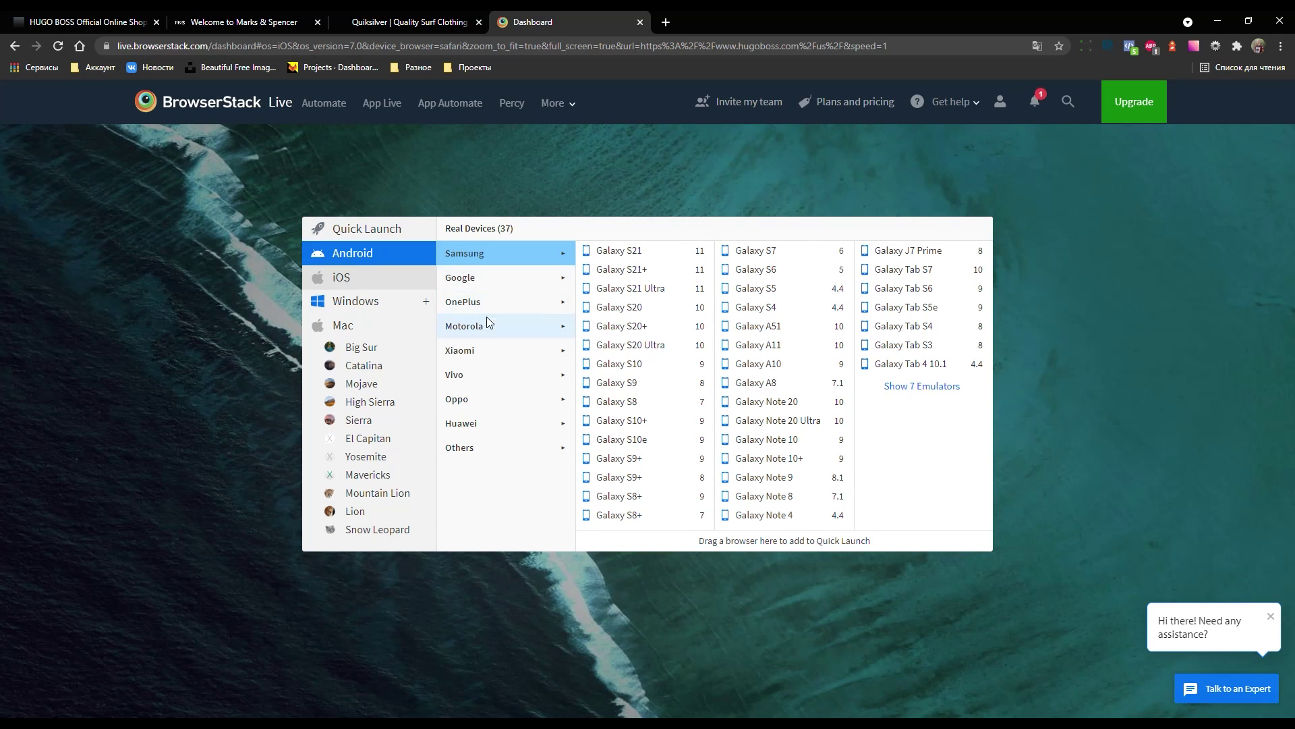
{"action": "left_click", "coordinate": [355, 309]}
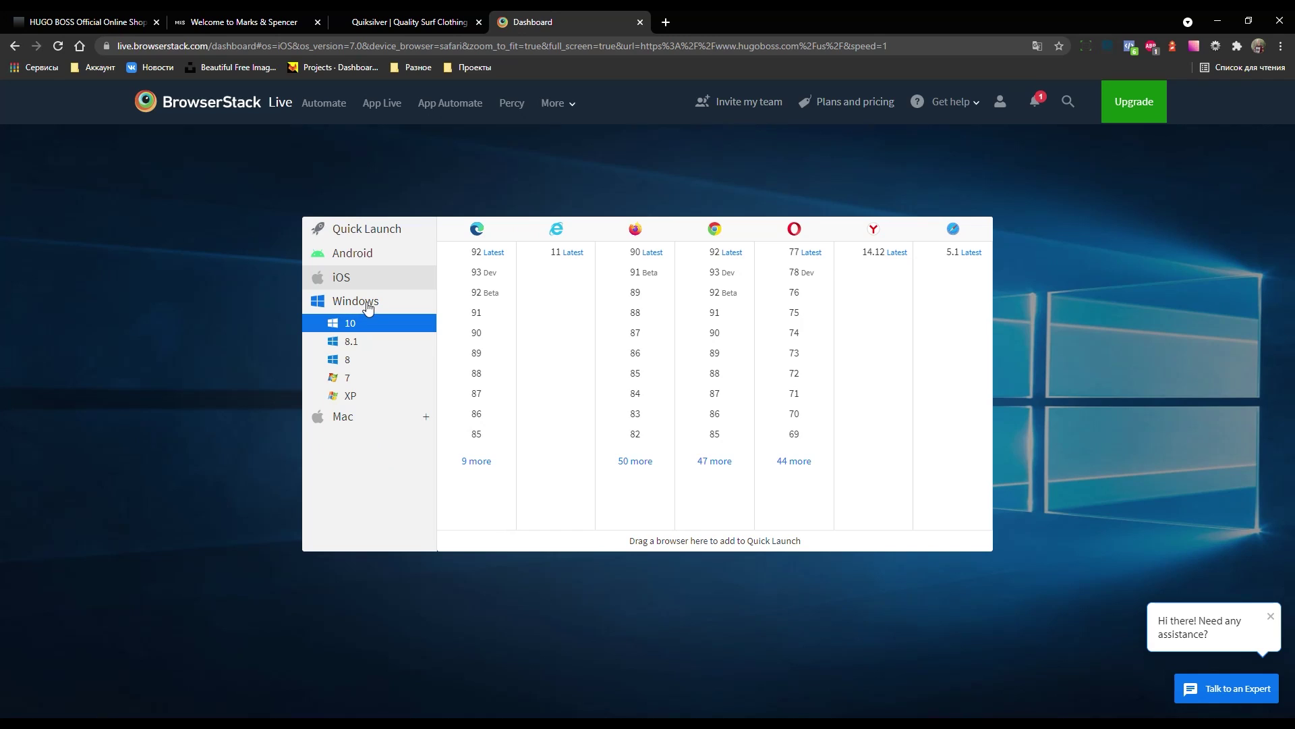
{"action": "left_click", "coordinate": [350, 382]}
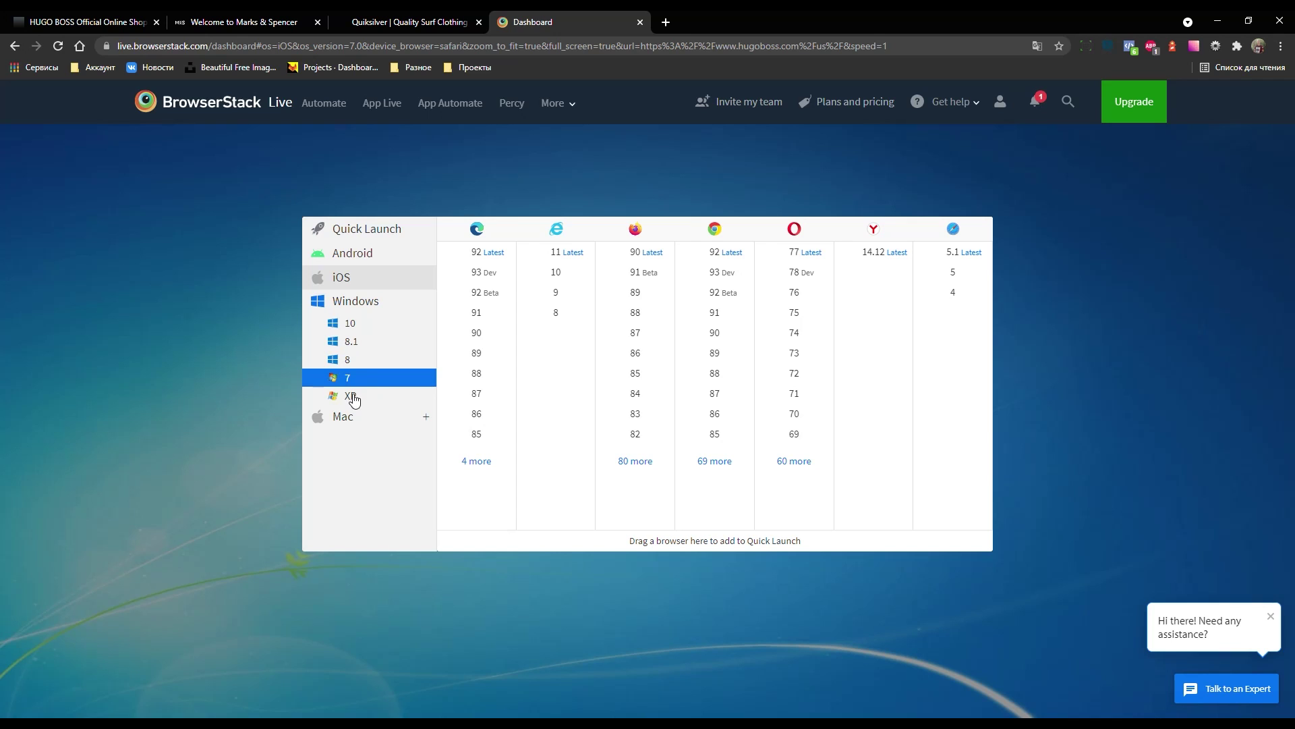
{"action": "left_click", "coordinate": [350, 419]}
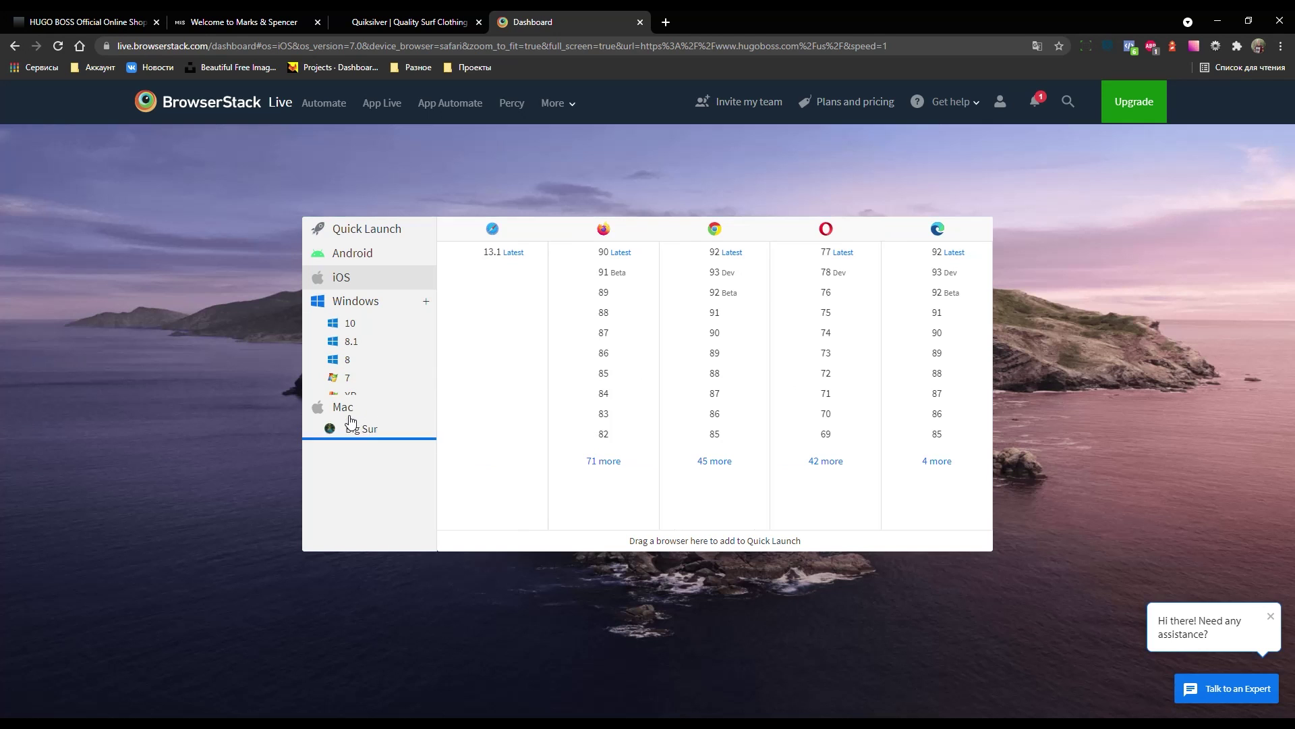
{"action": "left_click", "coordinate": [362, 352]}
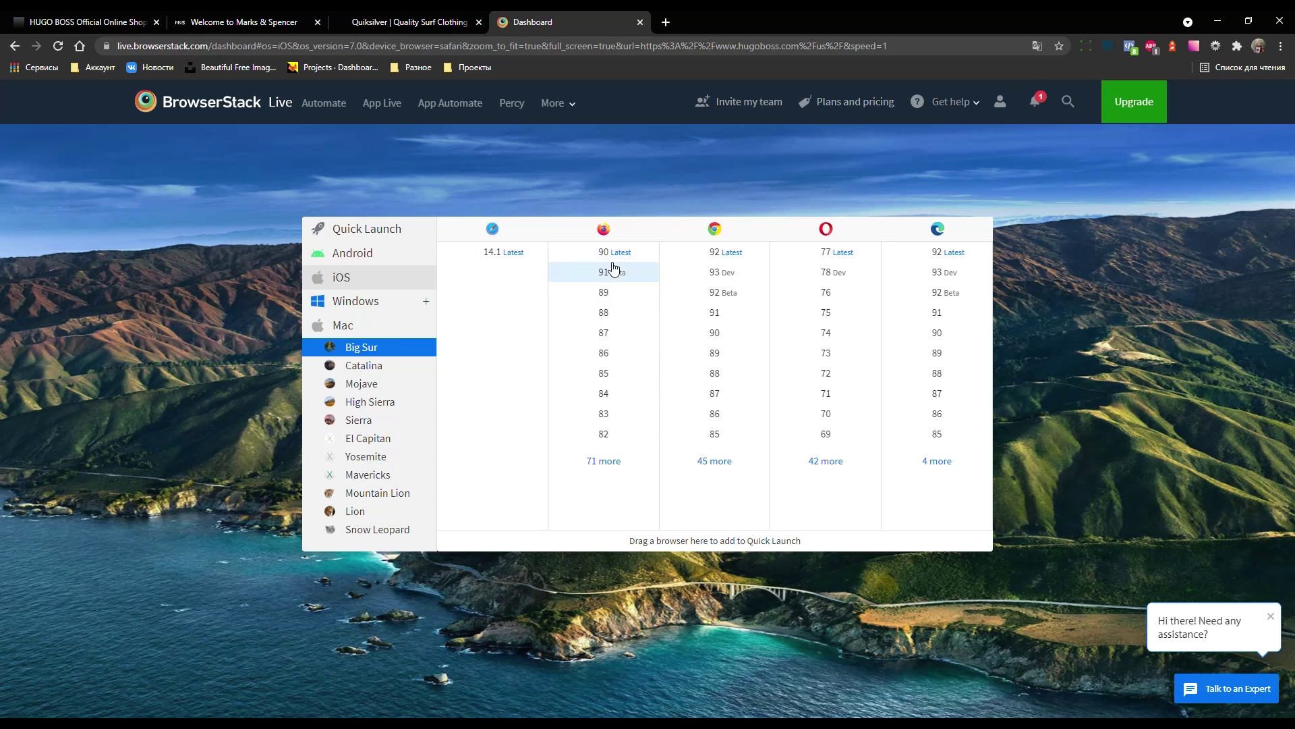
{"action": "left_click", "coordinate": [365, 368]}
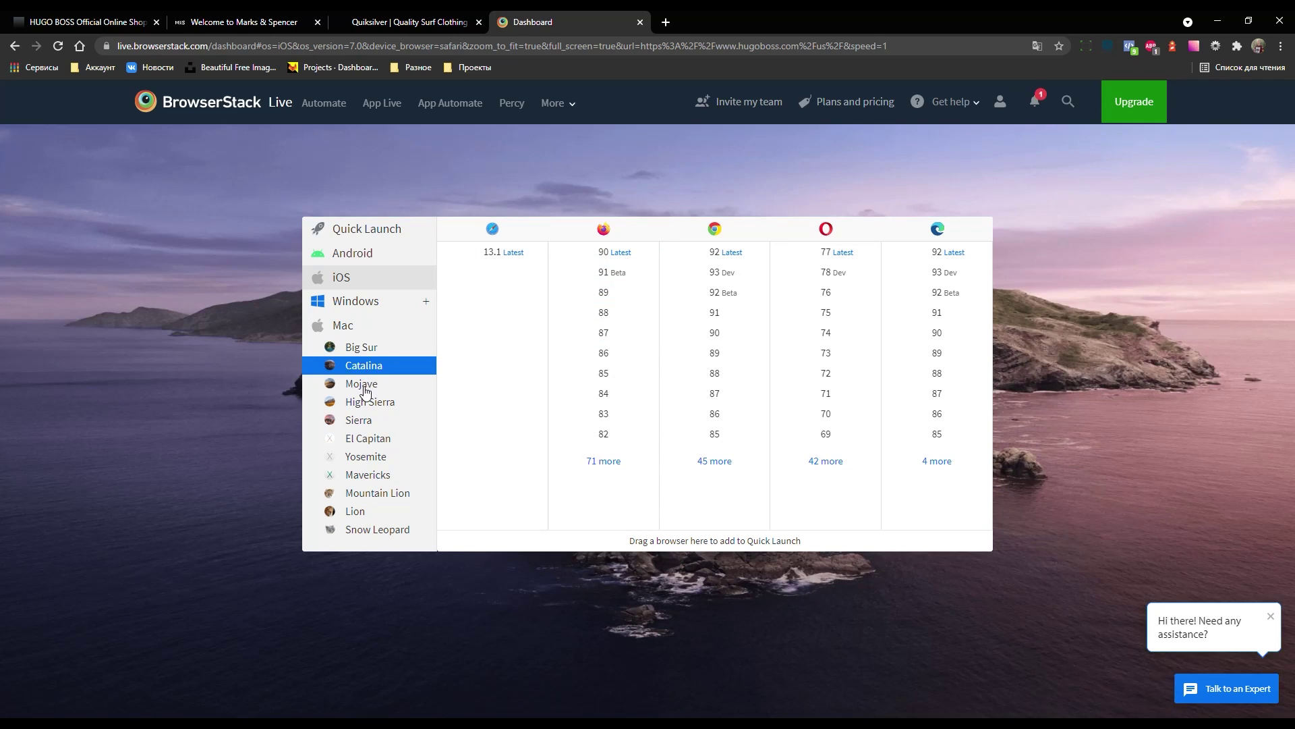
{"action": "left_click", "coordinate": [366, 385]}
{"action": "left_click", "coordinate": [366, 403]}
{"action": "left_click", "coordinate": [358, 419]}
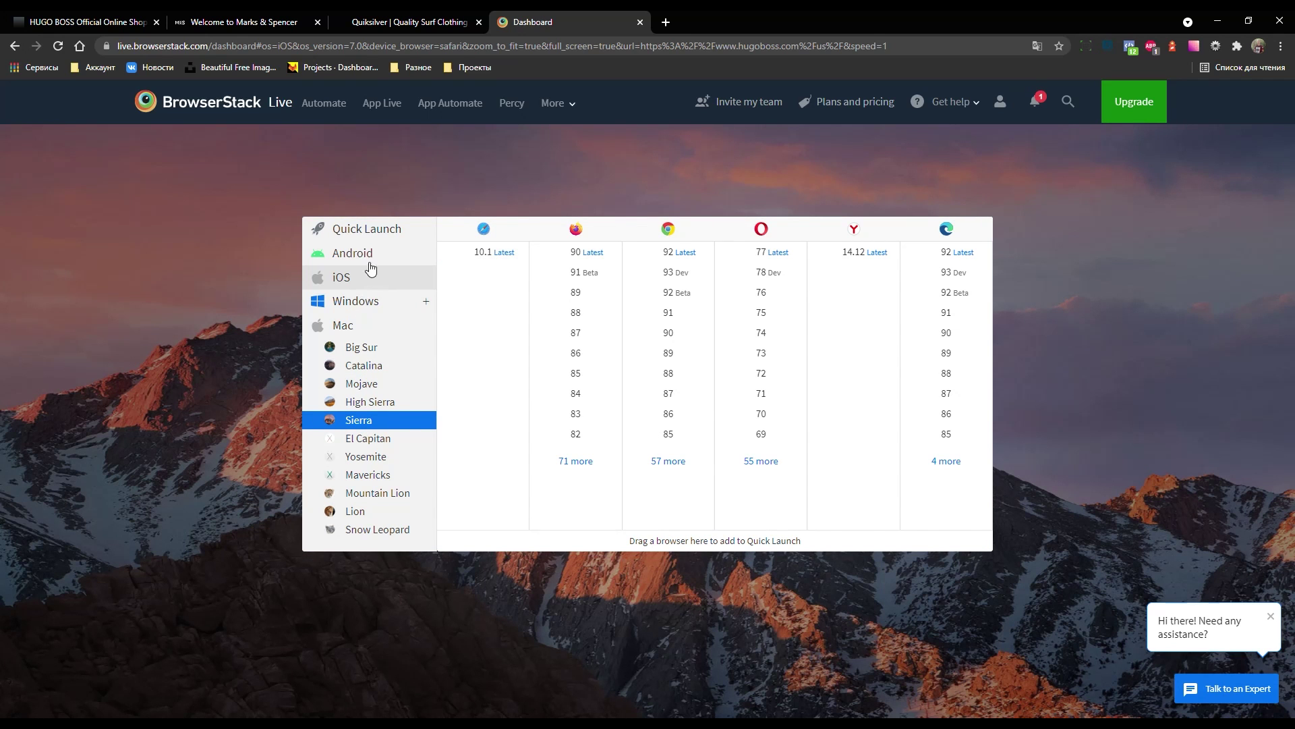
{"action": "left_click", "coordinate": [354, 282]}
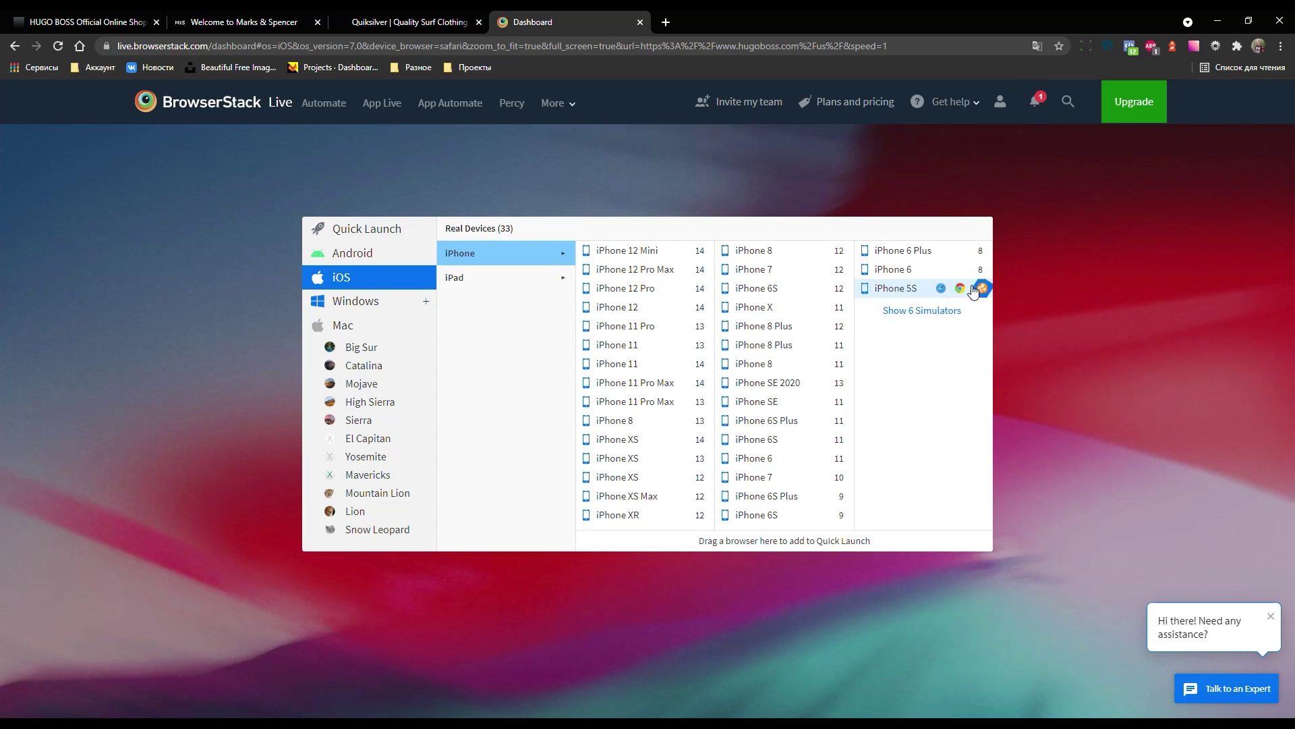
{"action": "left_click", "coordinate": [921, 291]}
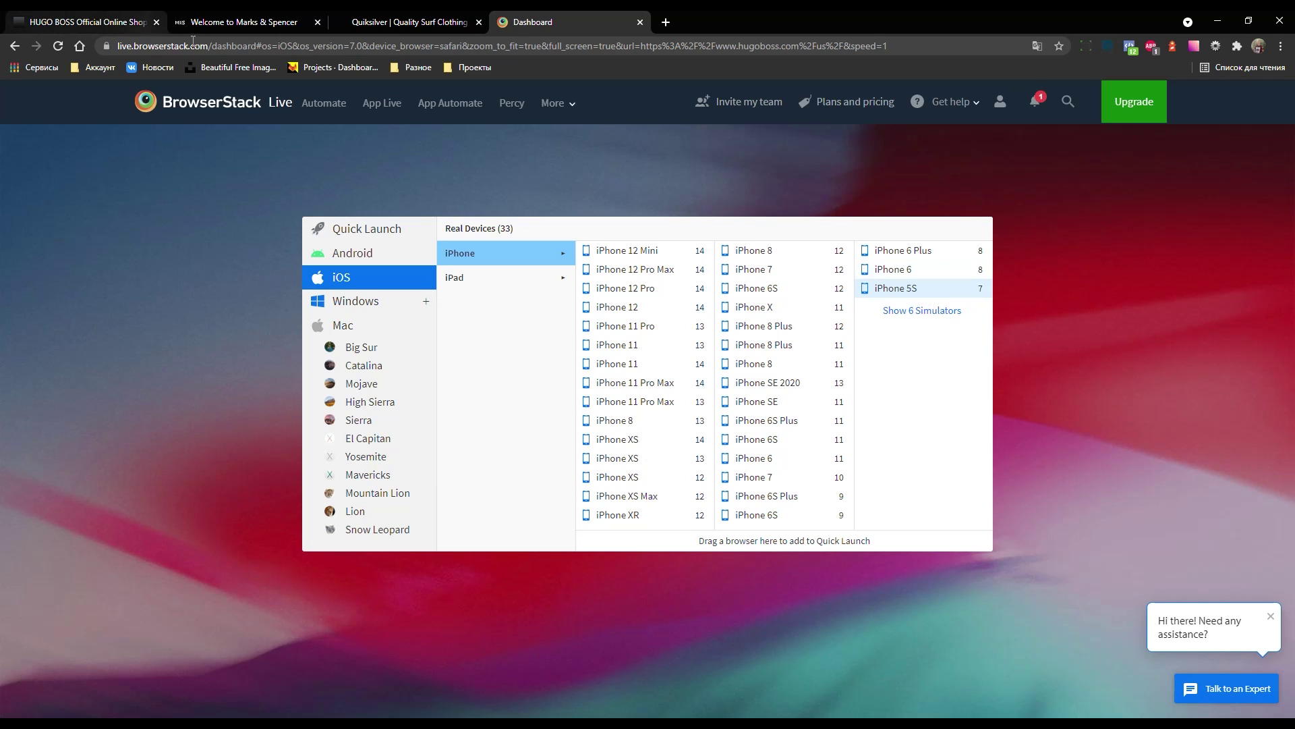
- Inspect the HUGO BOSS page in DevTools and emulate an iPhone 5/SE screen
{"action": "left_click", "coordinate": [84, 22]}
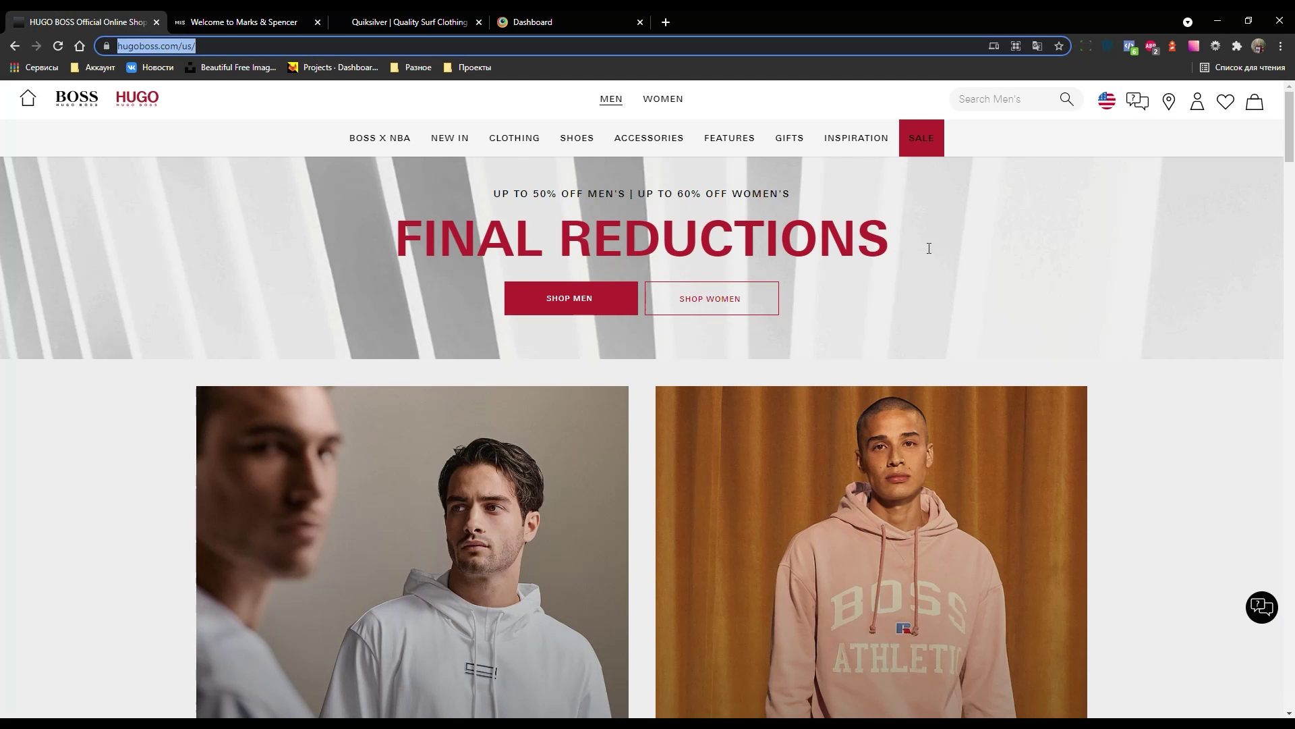
{"action": "right_click", "coordinate": [1039, 241]}
{"action": "left_click", "coordinate": [1089, 437]}
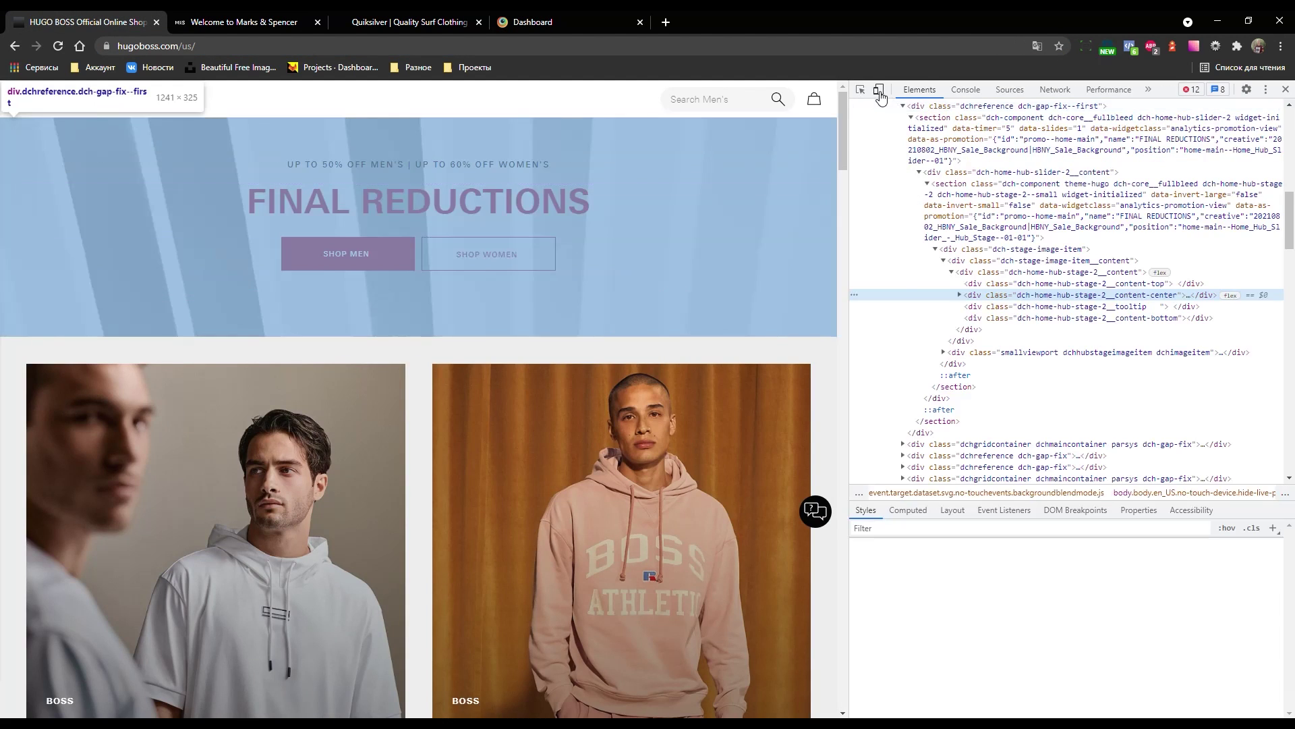
{"action": "left_click", "coordinate": [877, 90]}
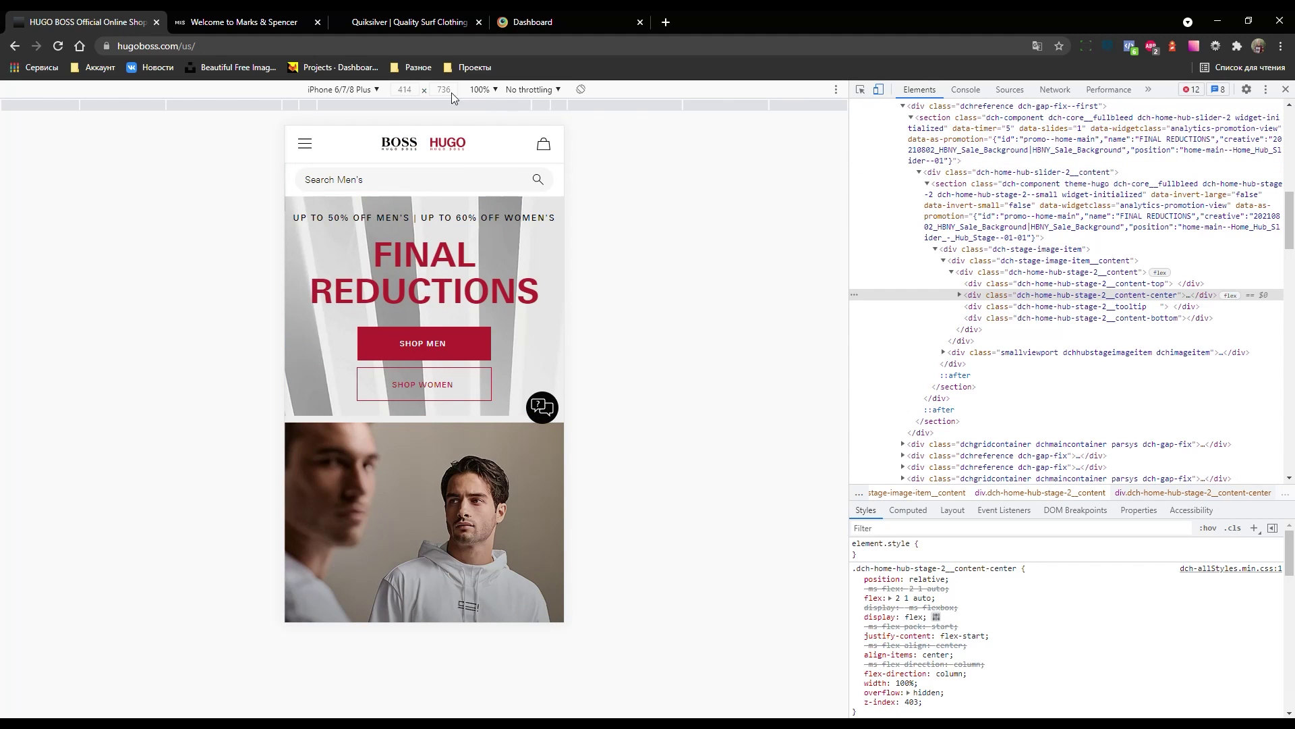
{"action": "left_click", "coordinate": [355, 91]}
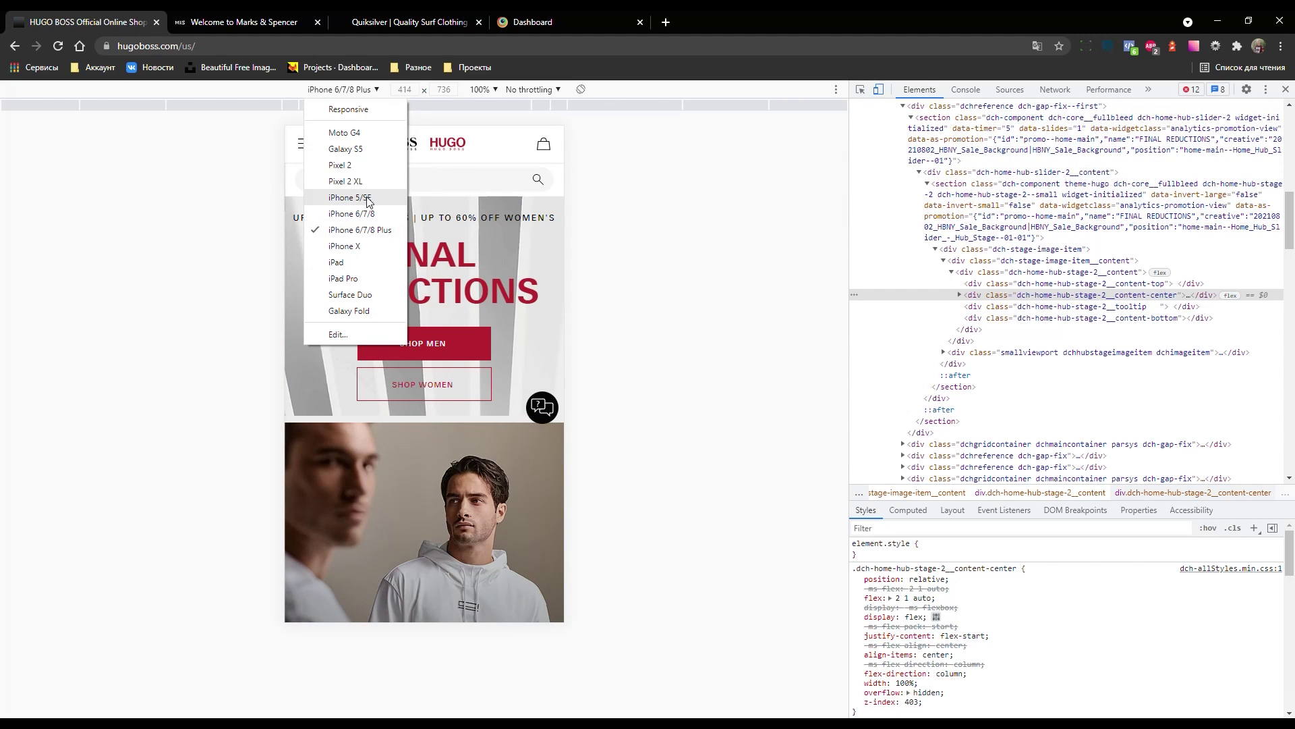
{"action": "left_click", "coordinate": [368, 197]}
- Scroll through the iPhone 5/SE HUGO BOSS preview, then bring the Marks & Spencer tab forward
{"action": "scroll", "coordinate": [469, 377], "scroll_direction": "down", "scroll_amount": 2}
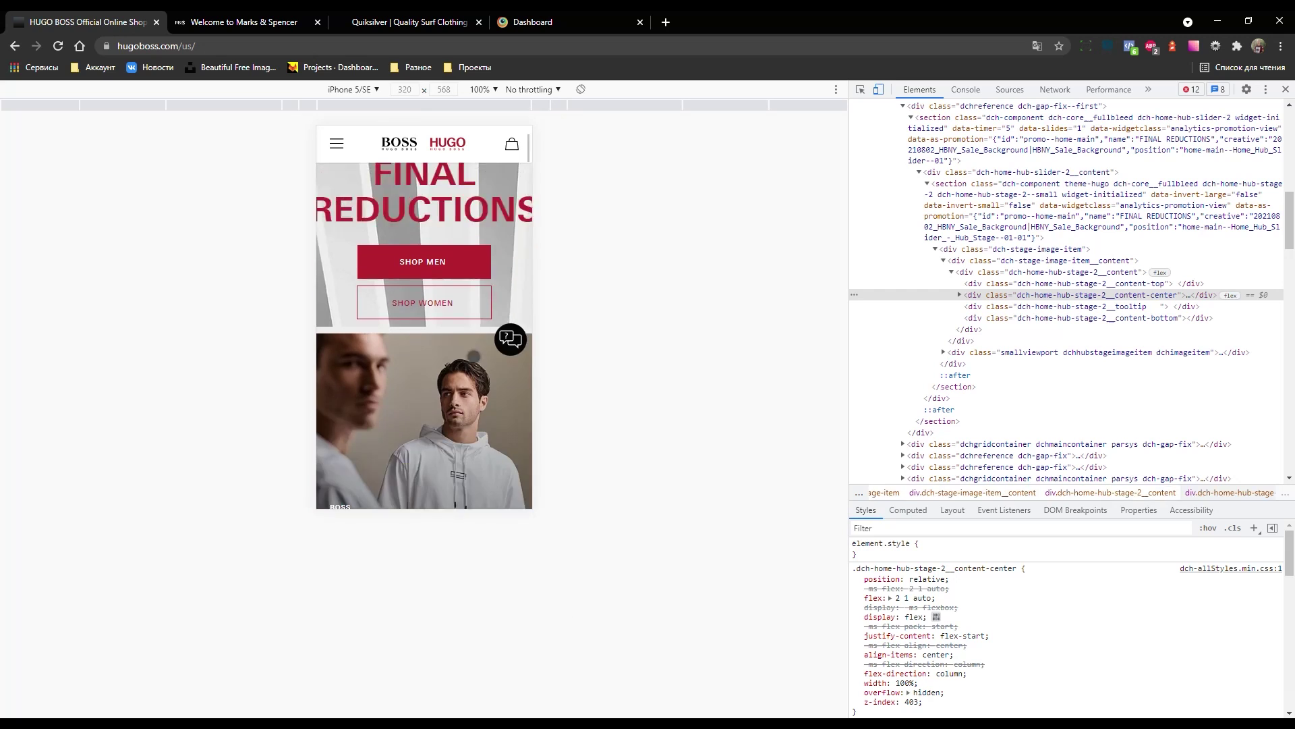
{"action": "scroll", "coordinate": [469, 335], "scroll_direction": "down", "scroll_amount": 5}
{"action": "scroll", "coordinate": [441, 269], "scroll_direction": "up", "scroll_amount": 2}
{"action": "scroll", "coordinate": [441, 270], "scroll_direction": "down", "scroll_amount": 6}
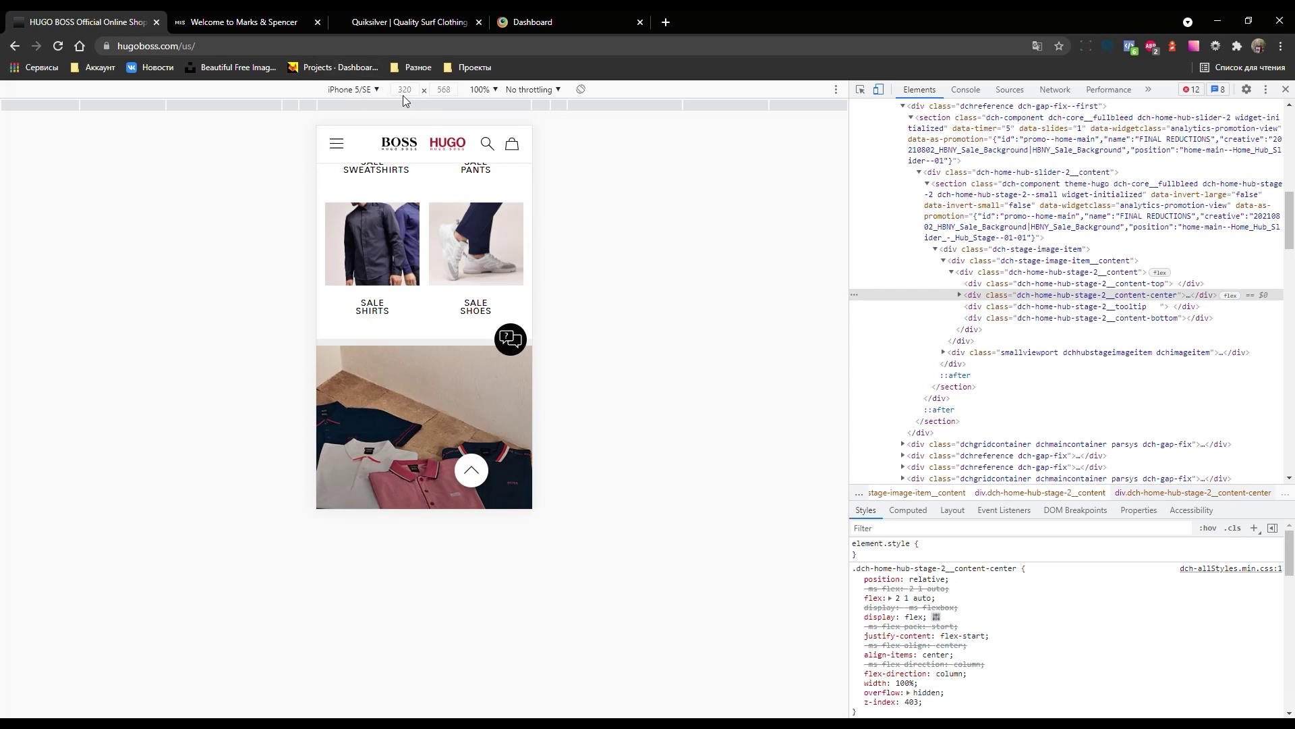
{"action": "scroll", "coordinate": [468, 239], "scroll_direction": "down", "scroll_amount": 5}
{"action": "scroll", "coordinate": [462, 260], "scroll_direction": "down", "scroll_amount": 5}
{"action": "scroll", "coordinate": [462, 260], "scroll_direction": "down", "scroll_amount": 5}
{"action": "scroll", "coordinate": [459, 269], "scroll_direction": "down", "scroll_amount": 5}
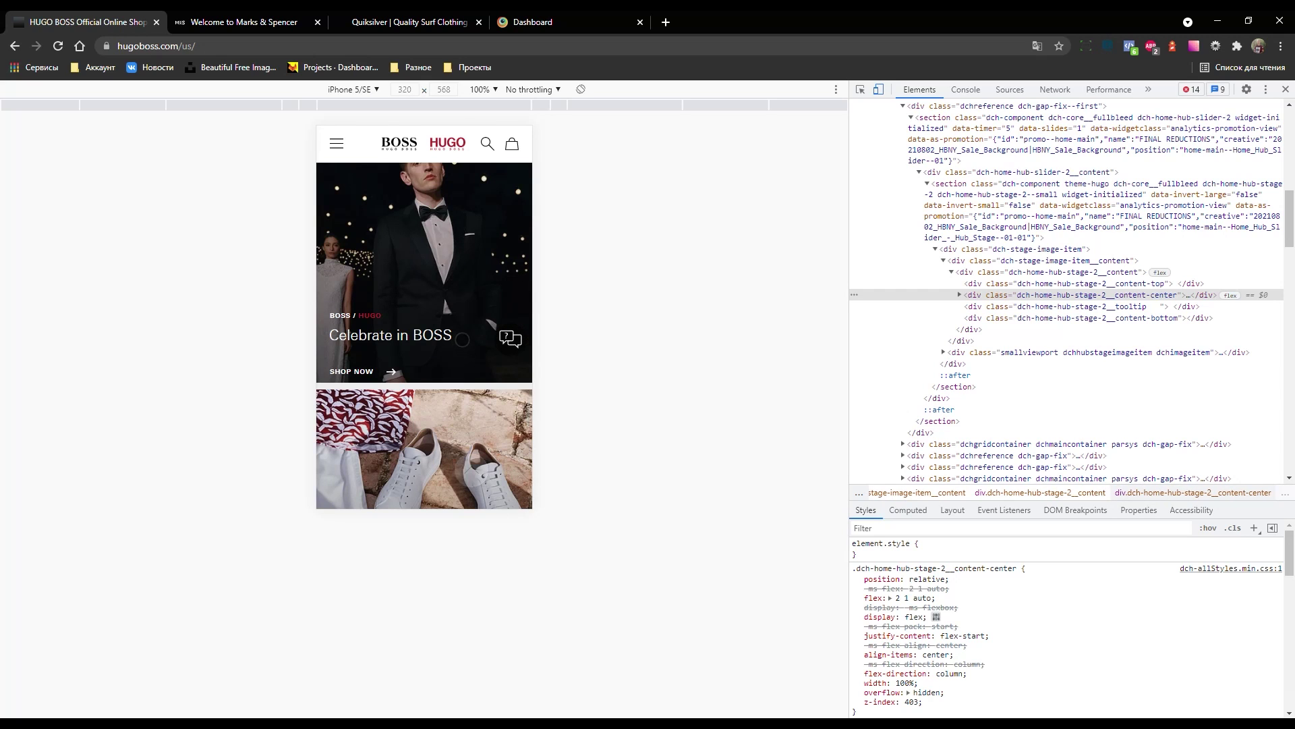
{"action": "scroll", "coordinate": [446, 265], "scroll_direction": "down", "scroll_amount": 10}
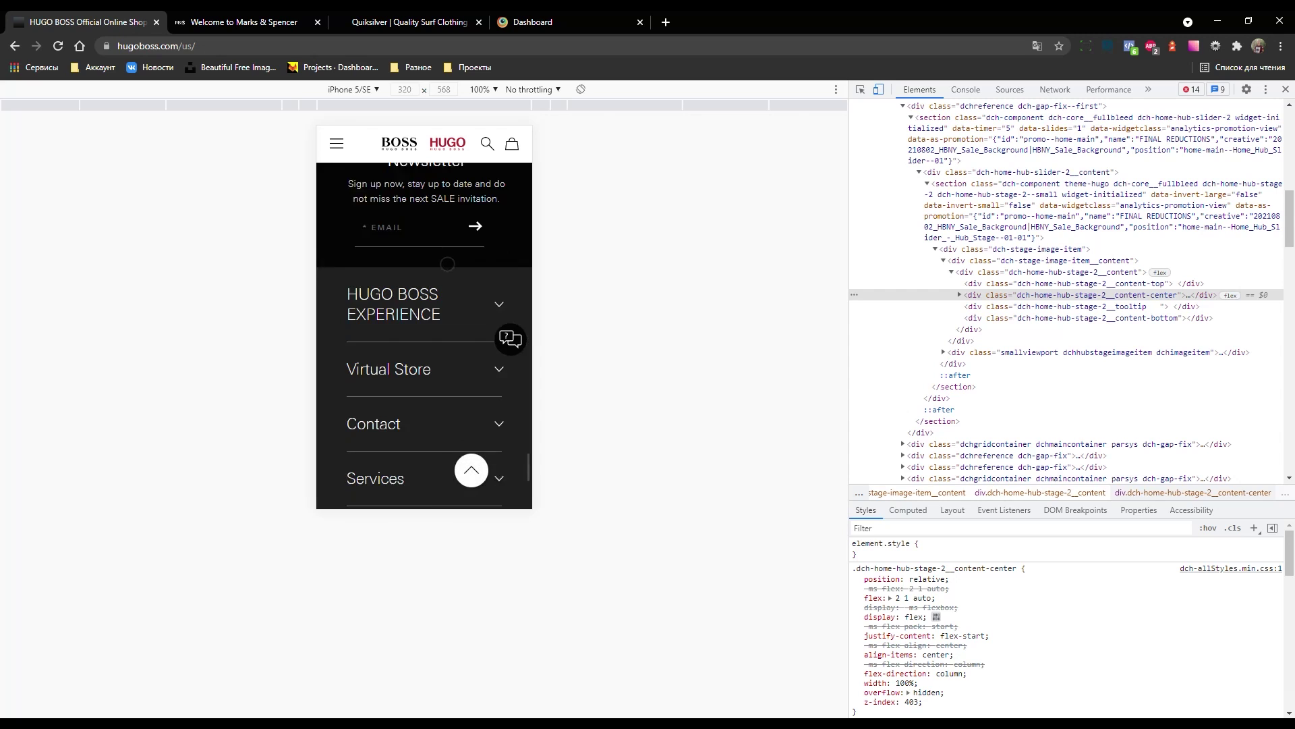
{"action": "scroll", "coordinate": [482, 396], "scroll_direction": "up", "scroll_amount": 3}
{"action": "scroll", "coordinate": [447, 369], "scroll_direction": "down", "scroll_amount": 5}
{"action": "scroll", "coordinate": [447, 369], "scroll_direction": "down", "scroll_amount": 5}
{"action": "left_click", "coordinate": [242, 21]}
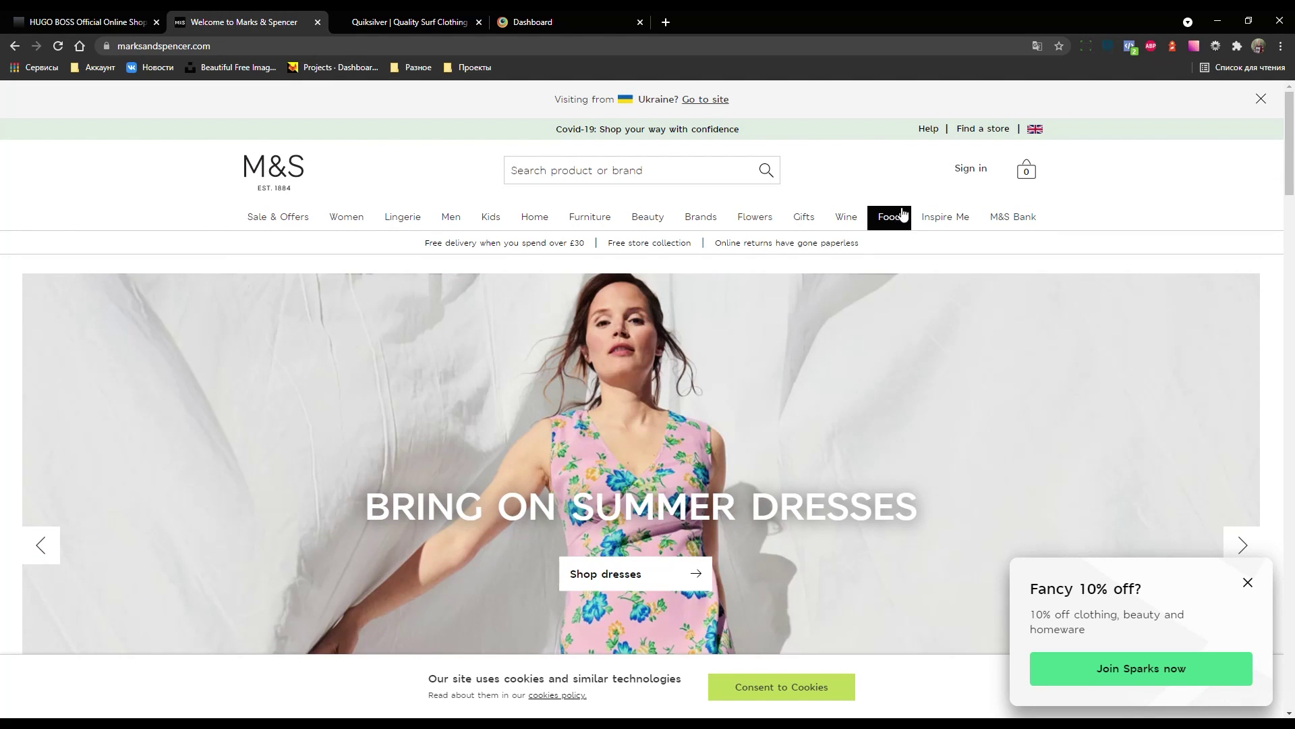
- Inspect the Marks & Spencer page in phone emulation and try its mobile navigation drawer
{"action": "right_click", "coordinate": [867, 204]}
{"action": "left_click", "coordinate": [862, 164]}
{"action": "right_click", "coordinate": [864, 162]}
{"action": "left_click", "coordinate": [922, 360]}
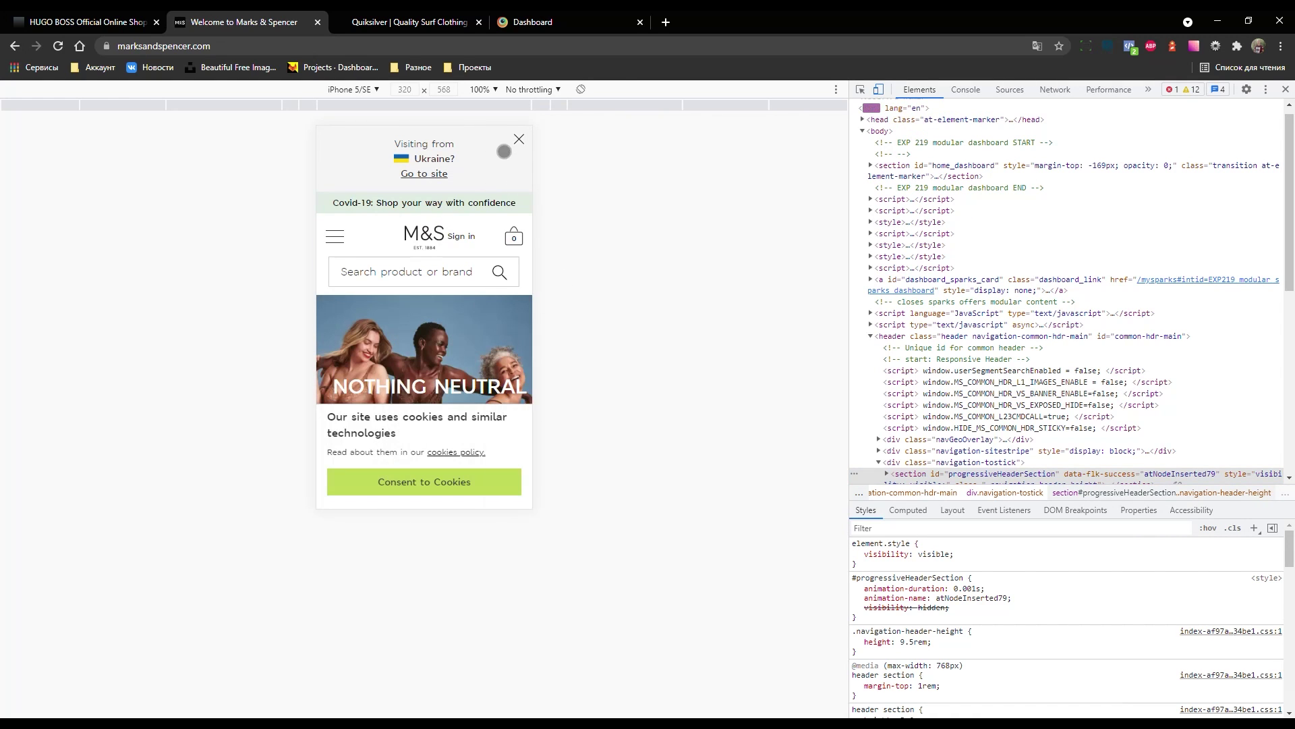
{"action": "scroll", "coordinate": [502, 295], "scroll_direction": "down", "scroll_amount": 5}
{"action": "scroll", "coordinate": [332, 229], "scroll_direction": "up", "scroll_amount": 5}
{"action": "left_click", "coordinate": [331, 229]}
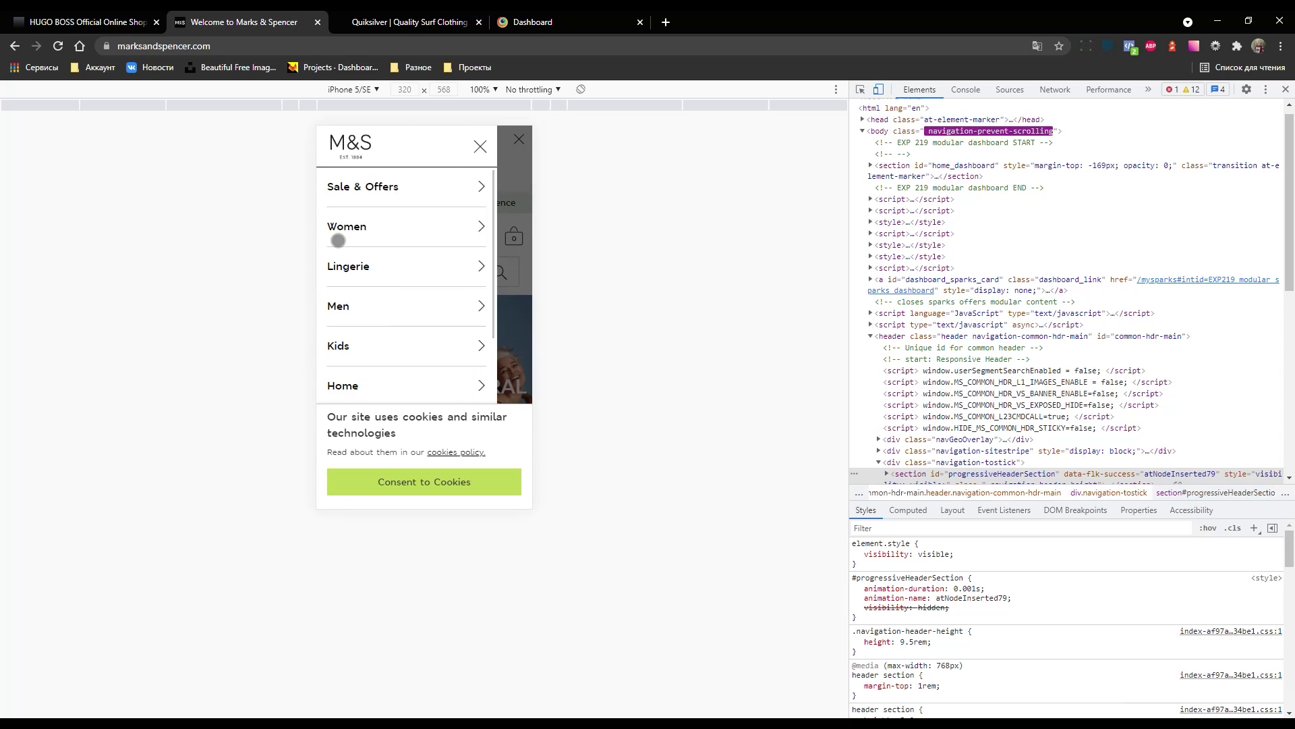
{"action": "left_click", "coordinate": [483, 149]}
- Inspect the Quiksilver page in phone emulation, then return to the BrowserStack dashboard
{"action": "left_click", "coordinate": [424, 26]}
{"action": "right_click", "coordinate": [644, 275]}
{"action": "left_click", "coordinate": [701, 432]}
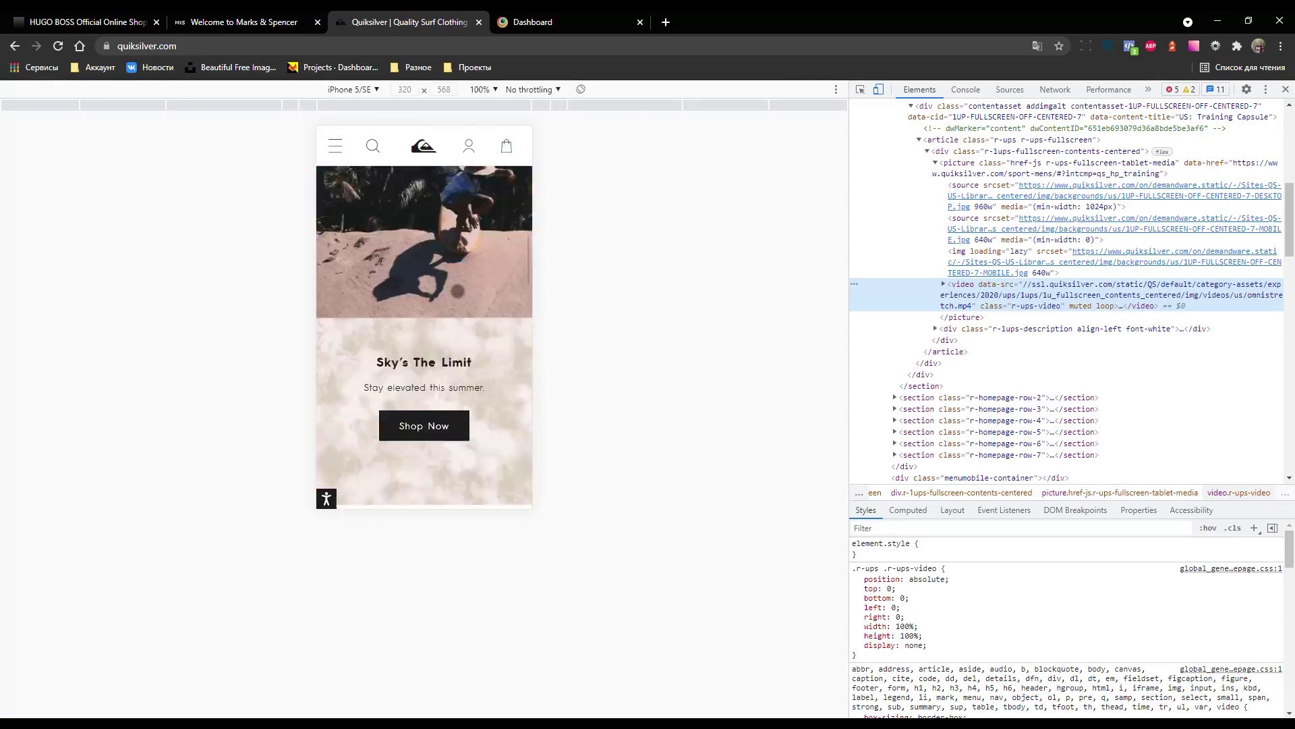
{"action": "left_click", "coordinate": [180, 15]}
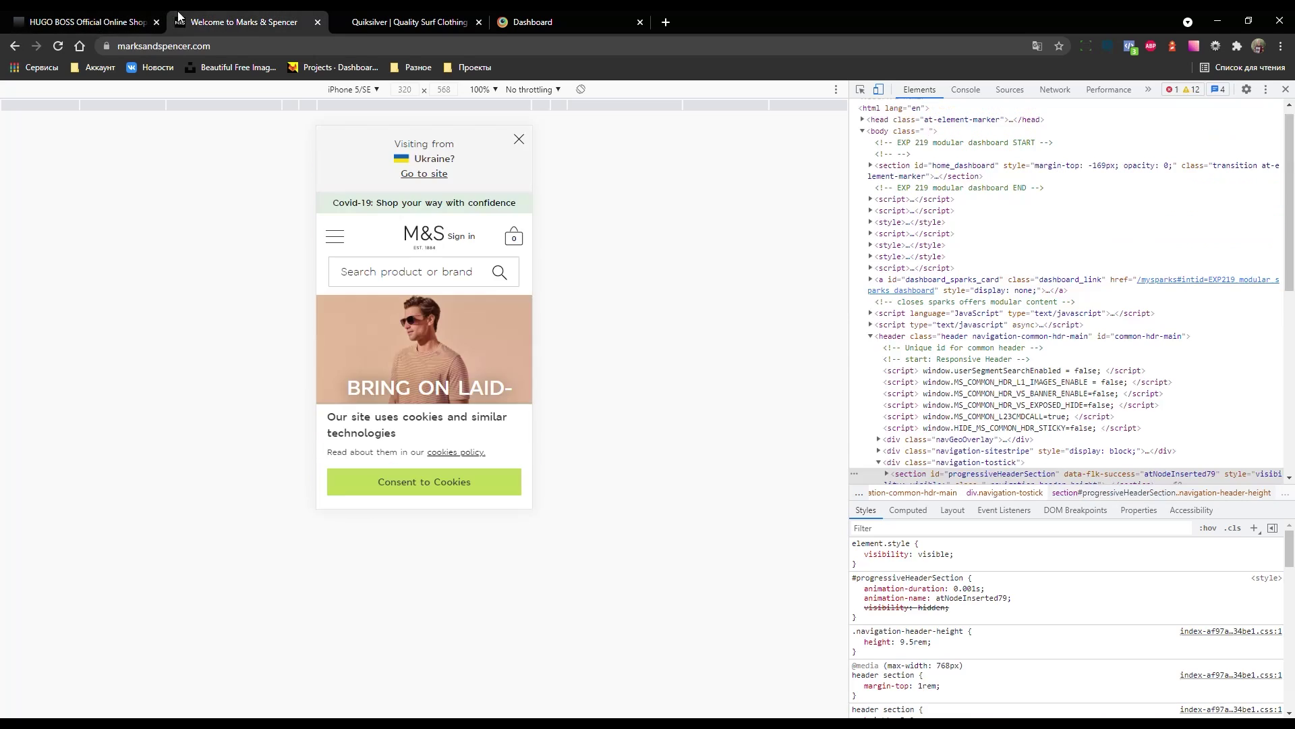
{"action": "left_click", "coordinate": [93, 25]}
{"action": "left_click", "coordinate": [247, 47]}
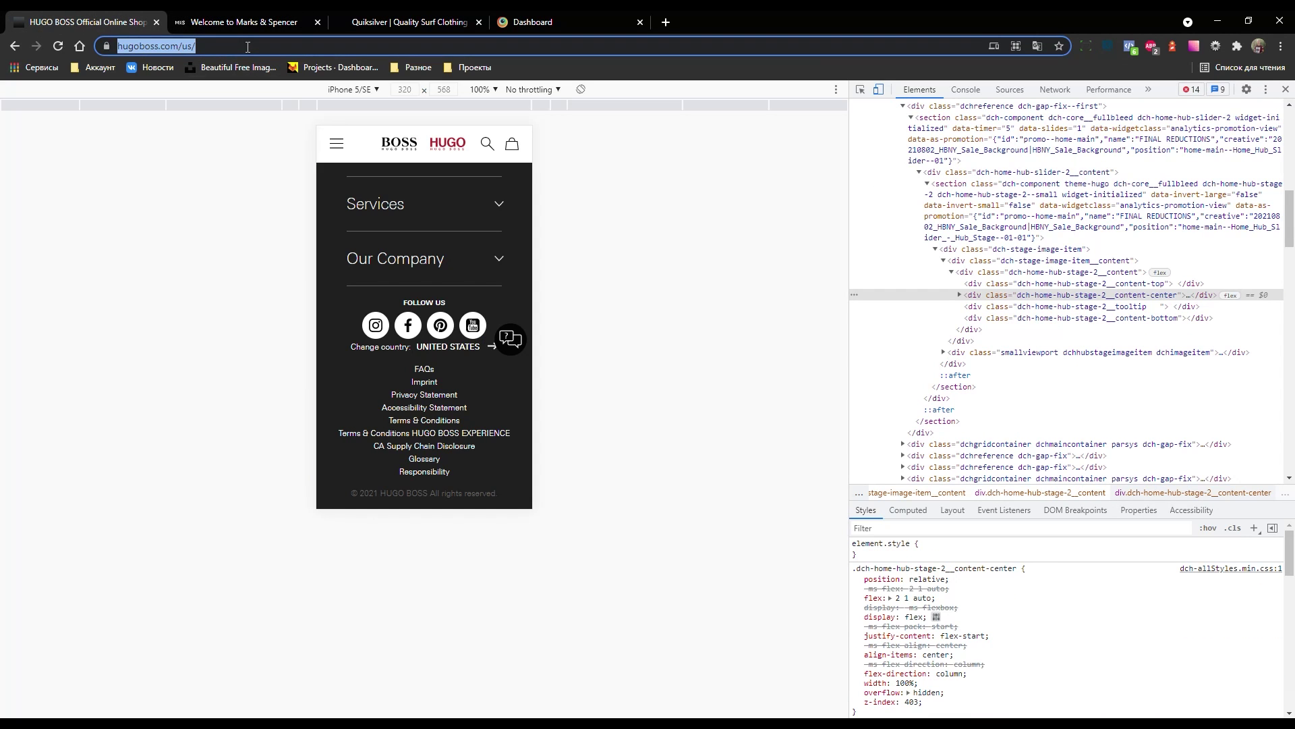
{"action": "left_click", "coordinate": [540, 22]}
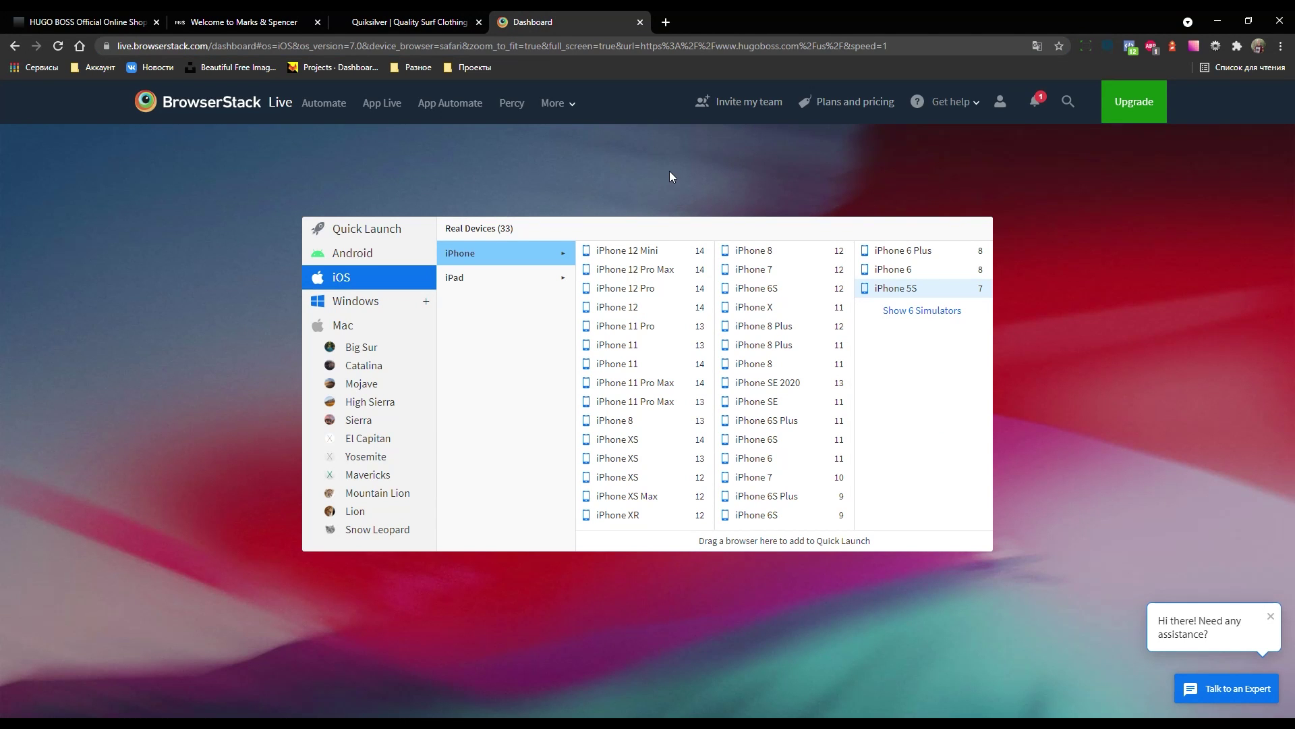
- Launch an iPhone 5S Safari session and swipe hugoboss.com's outdated-browser notice aside
{"action": "mouse_move", "coordinate": [896, 289]}
{"action": "left_click", "coordinate": [942, 289]}
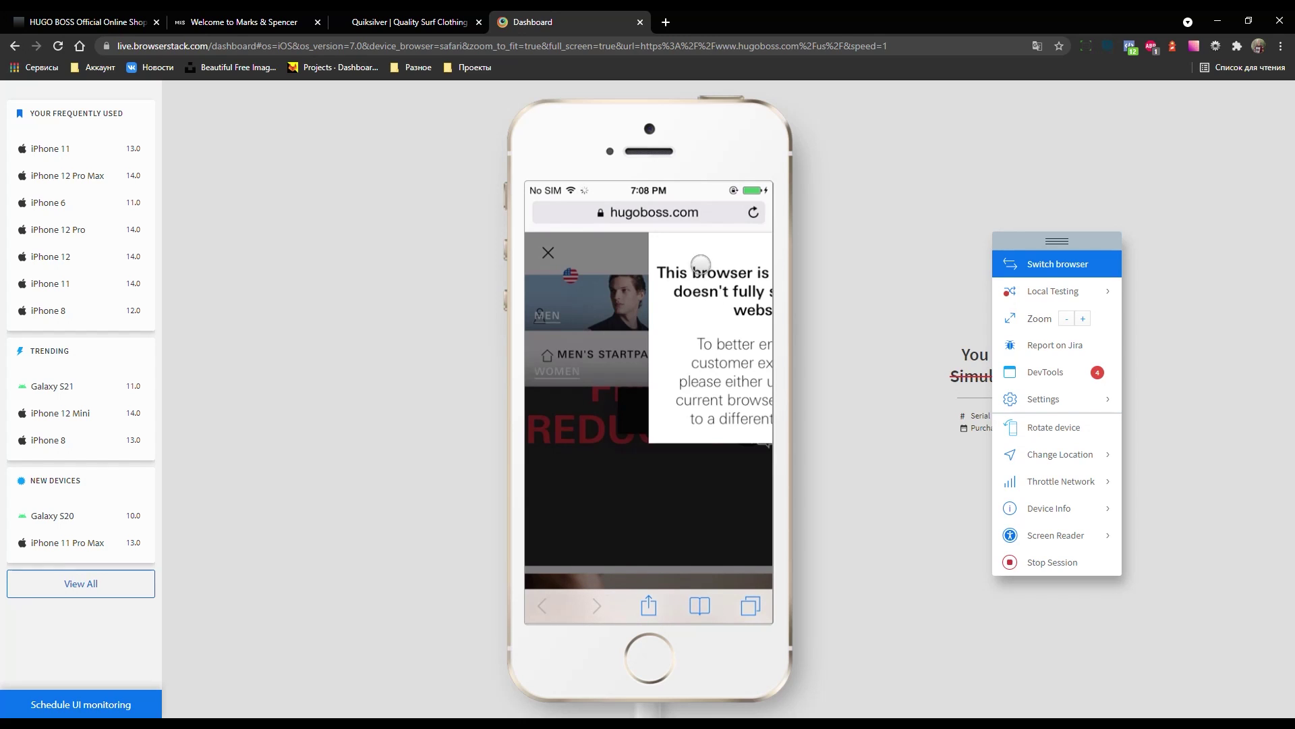
{"action": "mouse_move", "coordinate": [703, 294]}
{"action": "left_mouse_down"}
{"action": "mouse_move", "coordinate": [589, 295]}
{"action": "mouse_move", "coordinate": [721, 334]}
{"action": "left_mouse_up"}
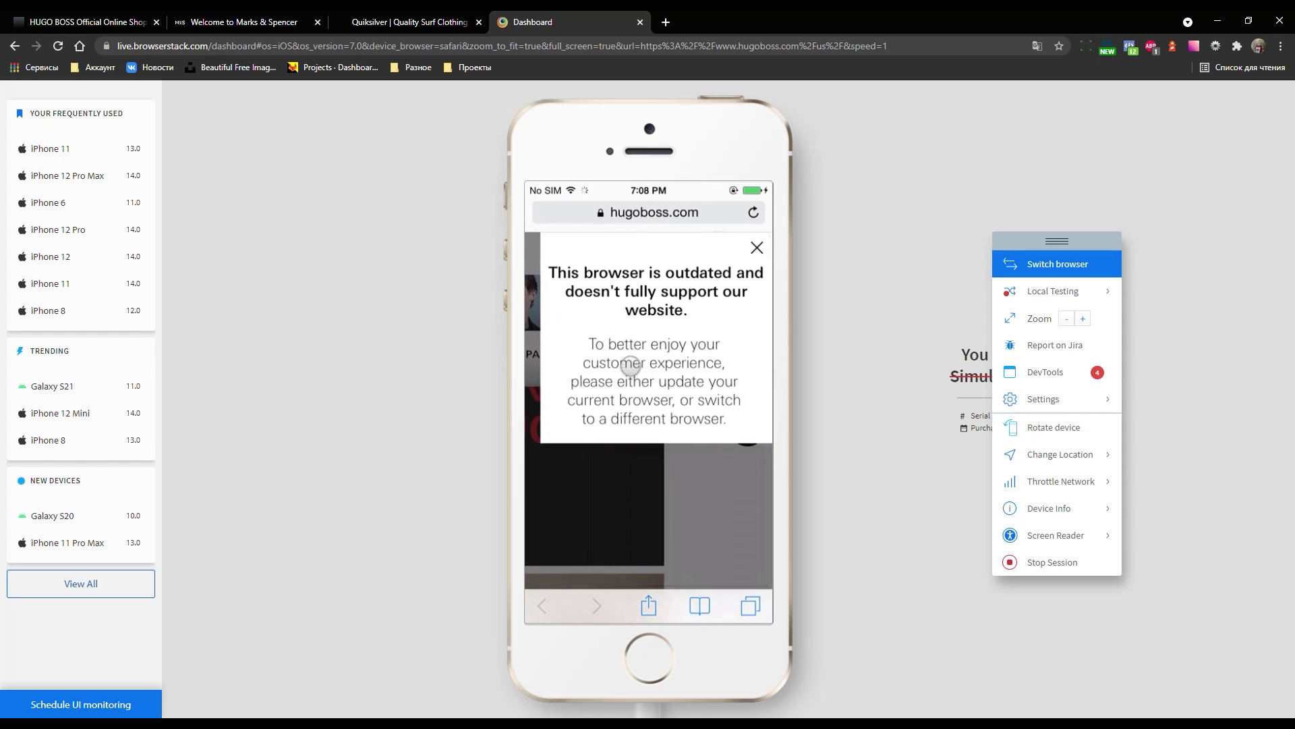
{"action": "left_click_drag", "start_coordinate": [565, 367], "coordinate": [619, 376]}
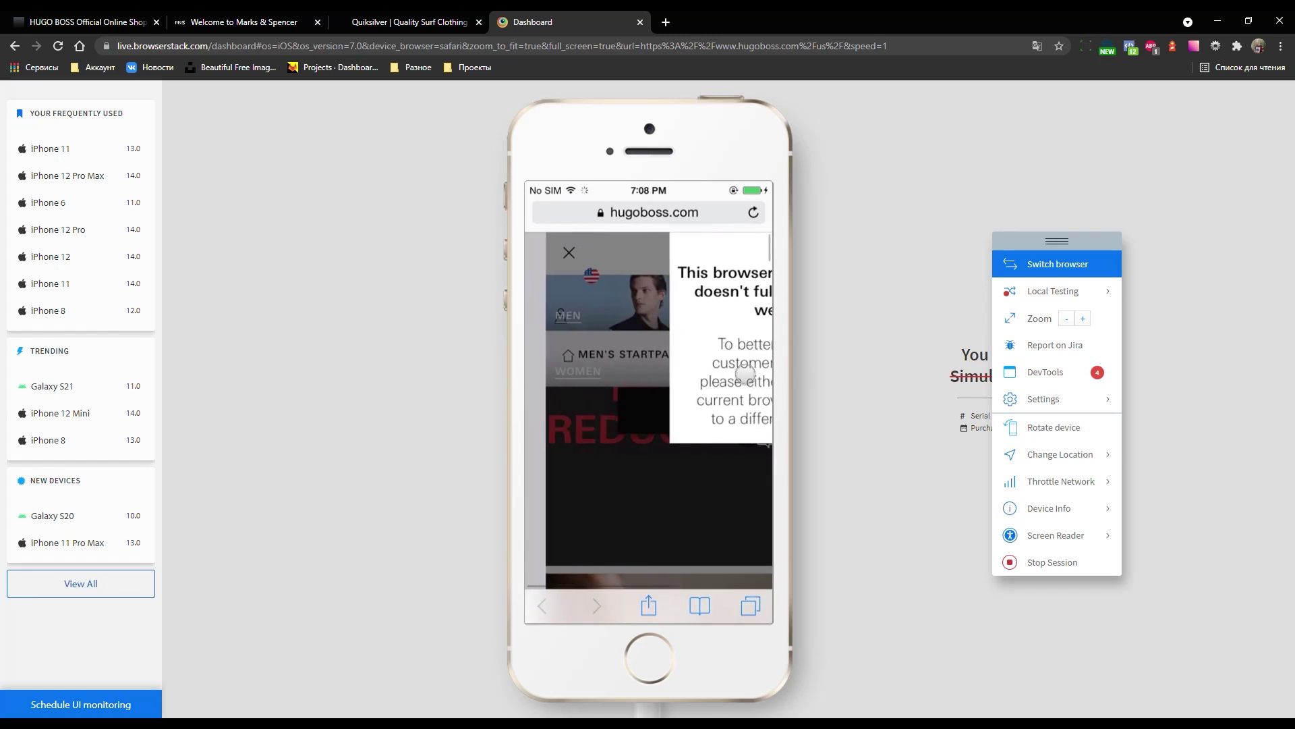
{"action": "left_click_drag", "start_coordinate": [620, 376], "coordinate": [718, 363]}
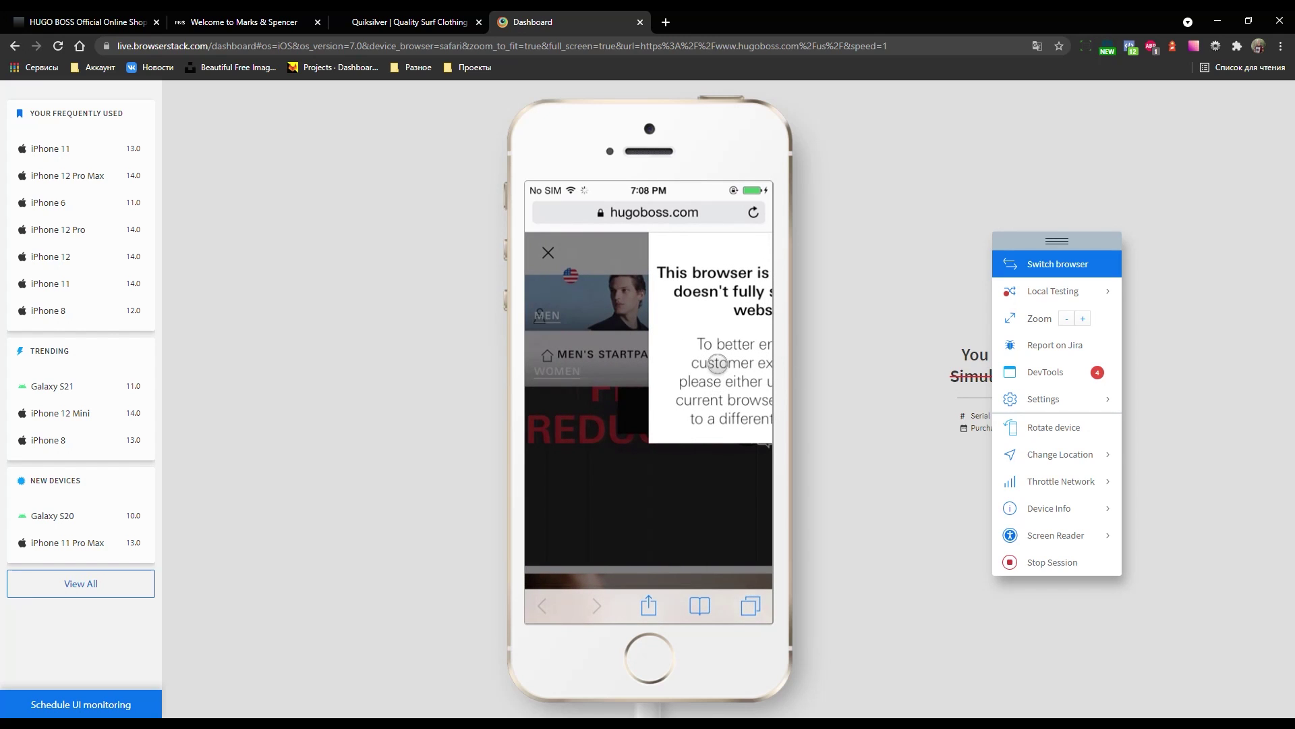
- Centre the outdated-browser notice, close it with its X, and switch to the HUGO BOSS tab
{"action": "left_click_drag", "start_coordinate": [657, 367], "coordinate": [567, 367]}
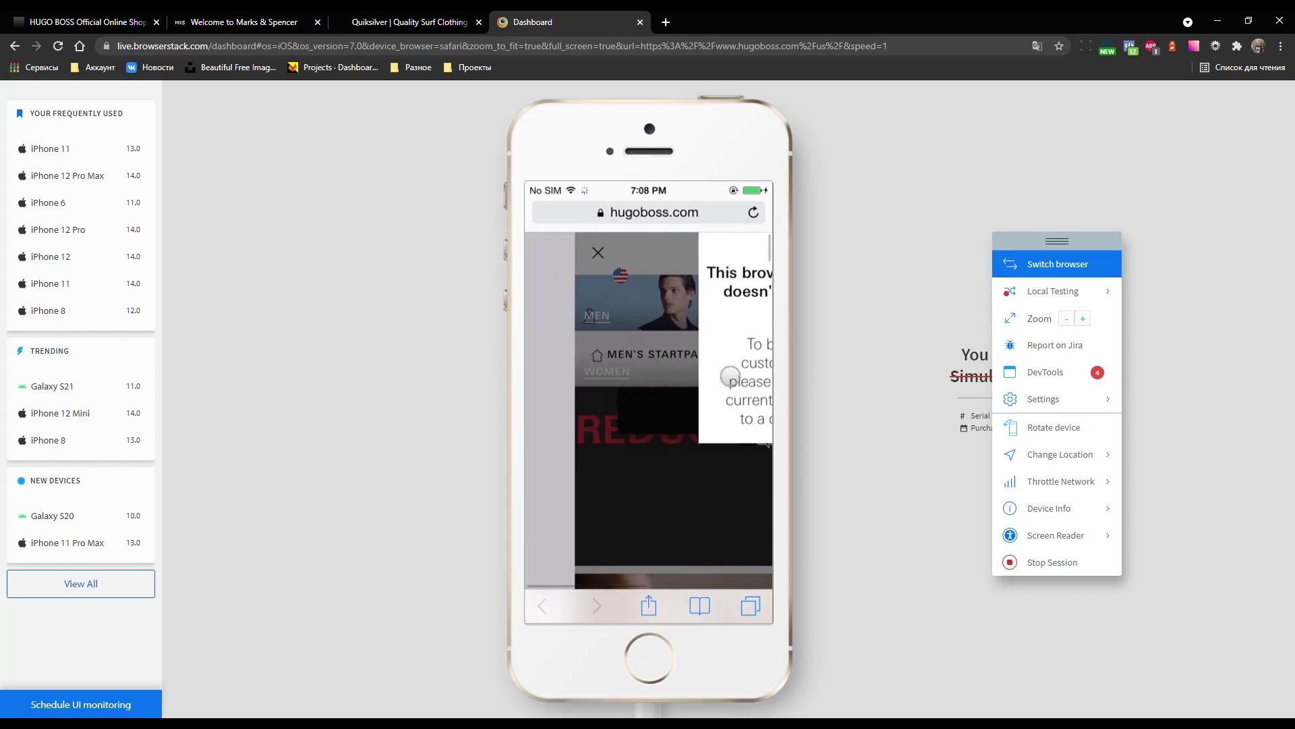
{"action": "left_click_drag", "start_coordinate": [728, 373], "coordinate": [566, 383]}
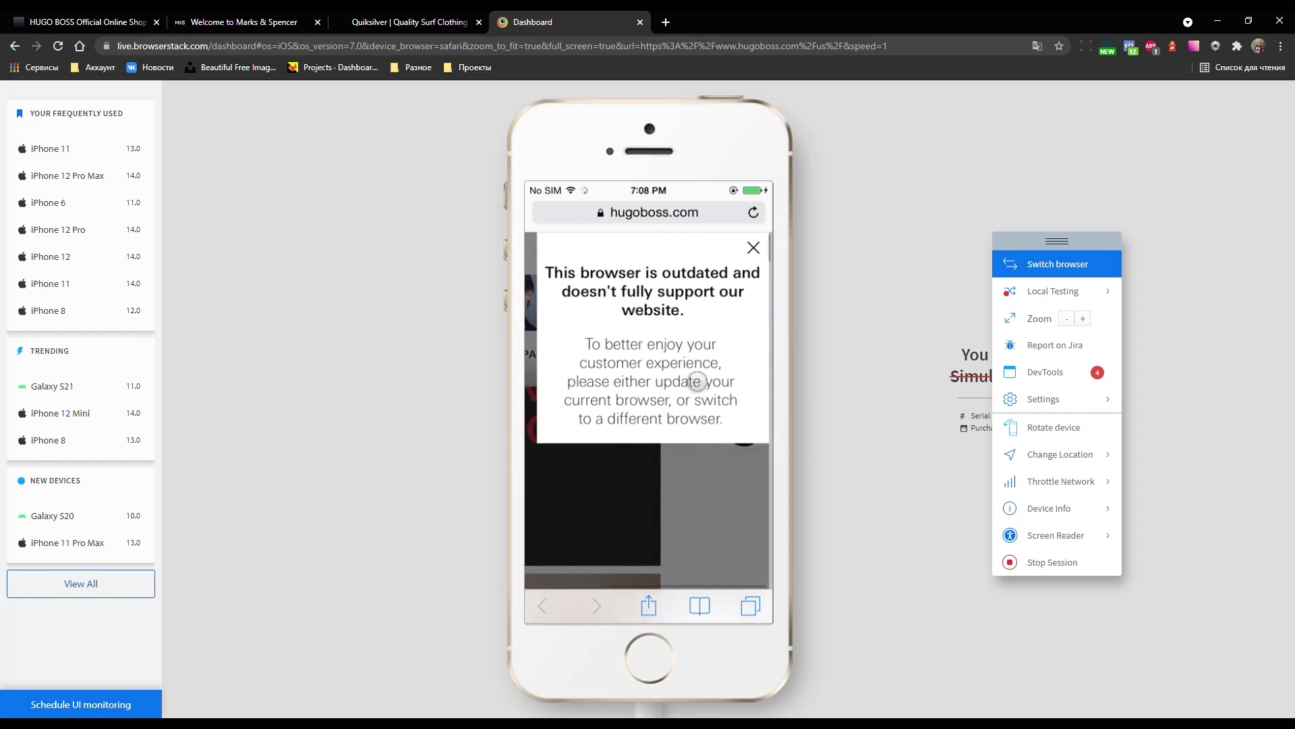
{"action": "left_click", "coordinate": [755, 250]}
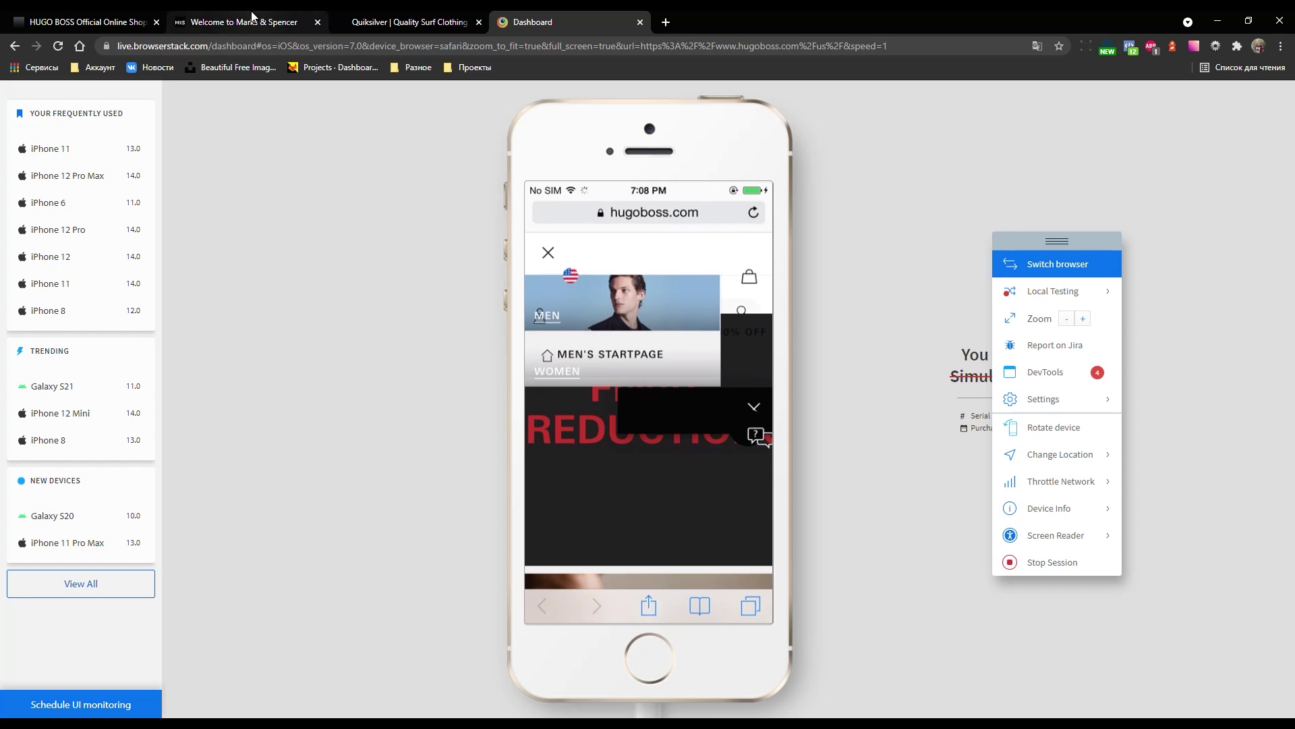
{"action": "left_click", "coordinate": [88, 22]}
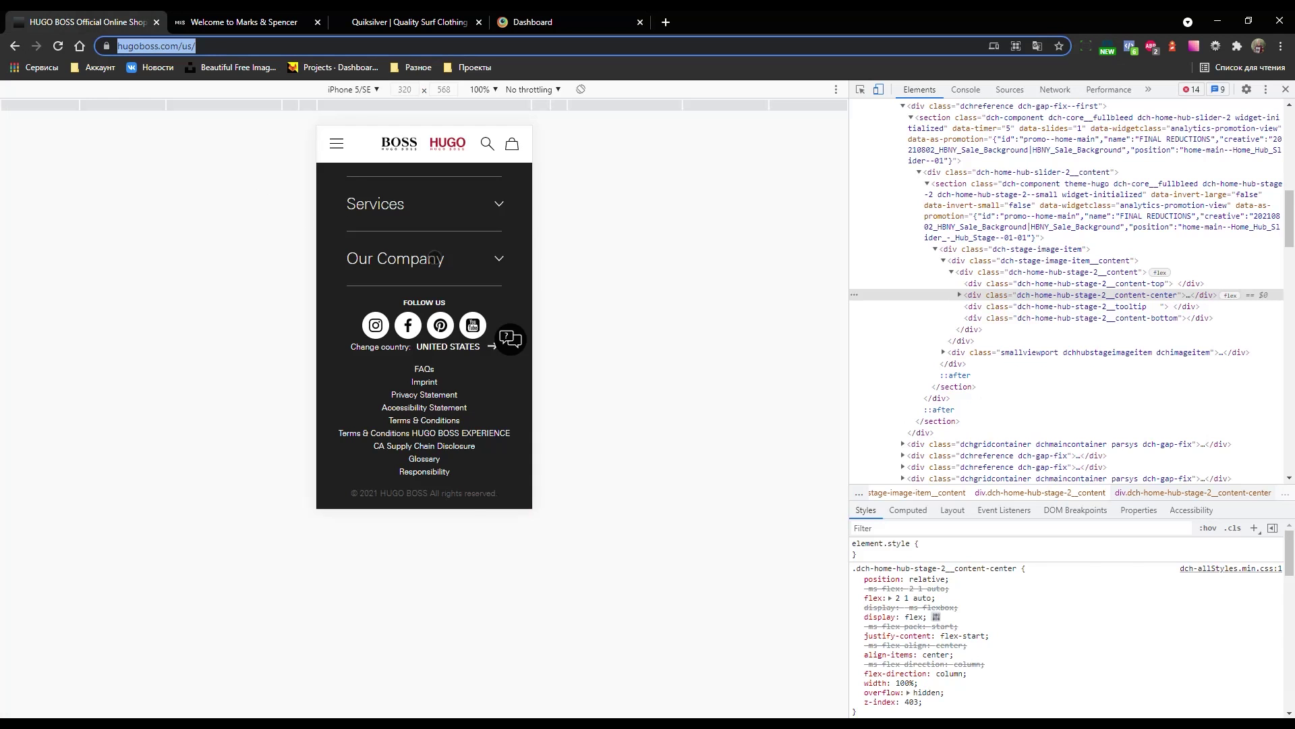
- Scroll the emulated hugoboss.com page up to FINAL REDUCTIONS, then go back to the BrowserStack session
{"action": "scroll", "coordinate": [429, 248], "scroll_direction": "up", "scroll_amount": 5}
{"action": "scroll", "coordinate": [432, 253], "scroll_direction": "up", "scroll_amount": 5}
{"action": "scroll", "coordinate": [438, 263], "scroll_direction": "up", "scroll_amount": 5}
{"action": "scroll", "coordinate": [448, 274], "scroll_direction": "up", "scroll_amount": 5}
{"action": "scroll", "coordinate": [448, 274], "scroll_direction": "up", "scroll_amount": 5}
{"action": "scroll", "coordinate": [449, 280], "scroll_direction": "up", "scroll_amount": 5}
{"action": "scroll", "coordinate": [449, 292], "scroll_direction": "up", "scroll_amount": 5}
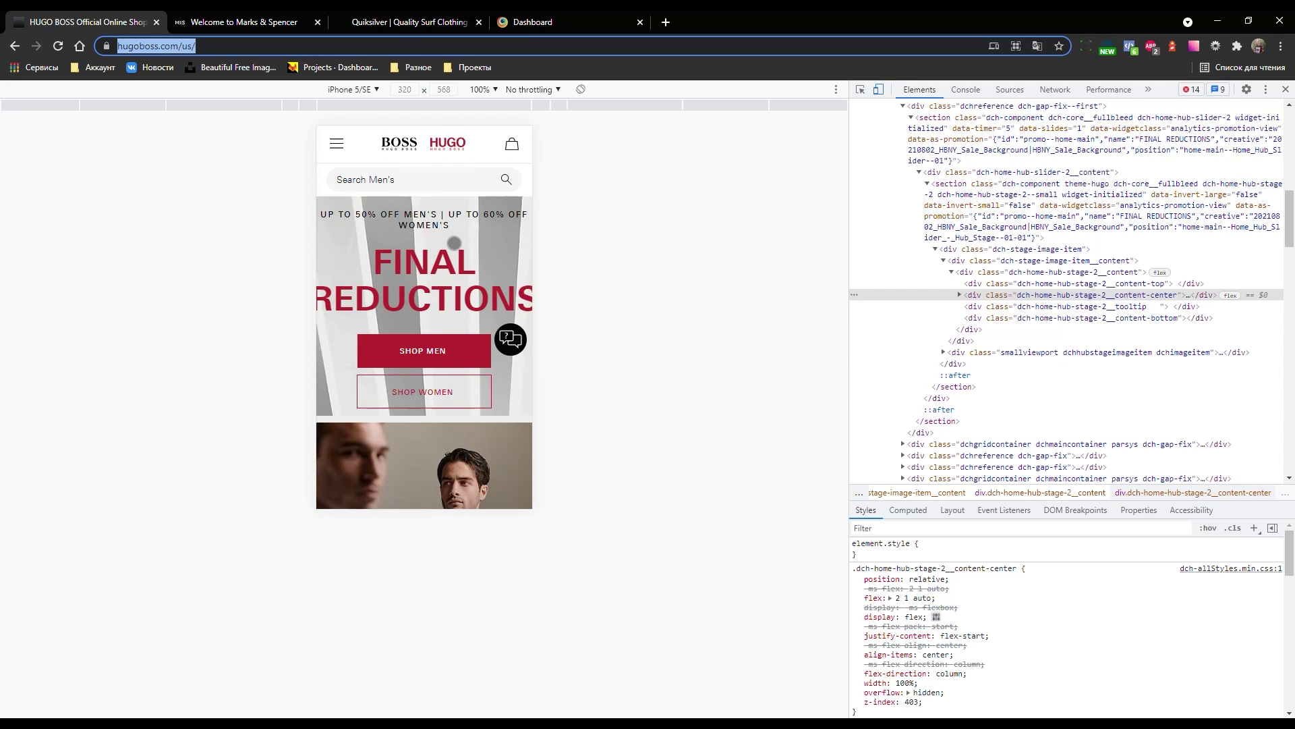
{"action": "left_click", "coordinate": [257, 15]}
{"action": "left_click", "coordinate": [539, 22]}
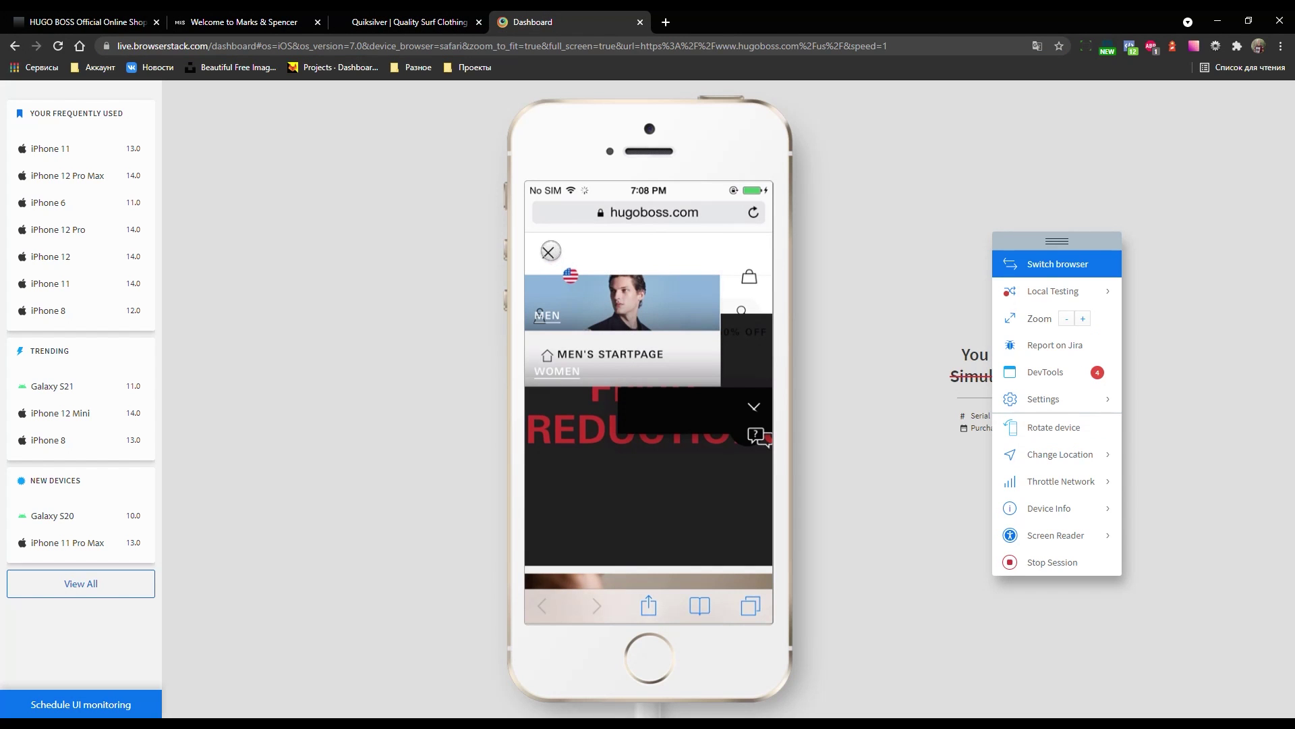
- Reload hugoboss.com on the iPhone, open its empty shopping bag, then switch to Marks & Spencer
{"action": "left_click", "coordinate": [591, 246]}
{"action": "left_click", "coordinate": [748, 277]}
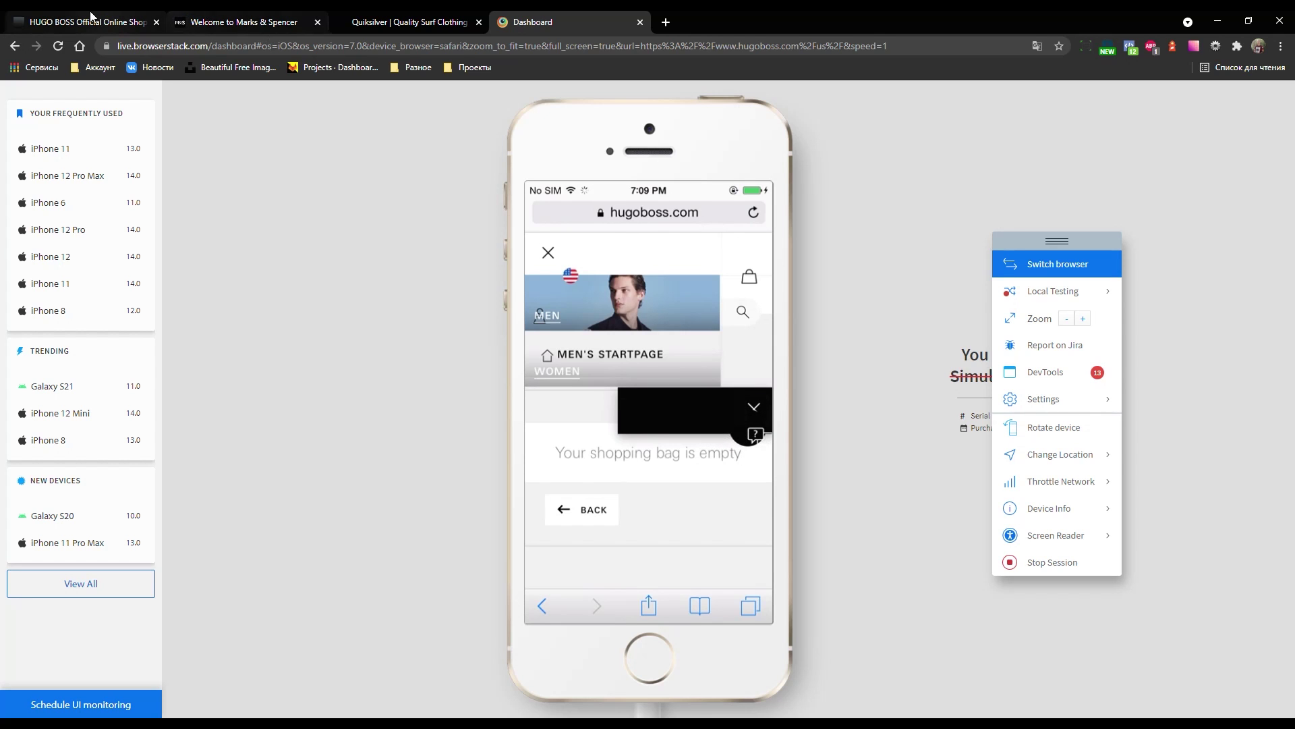
{"action": "key", "text": "ctrl+2"}
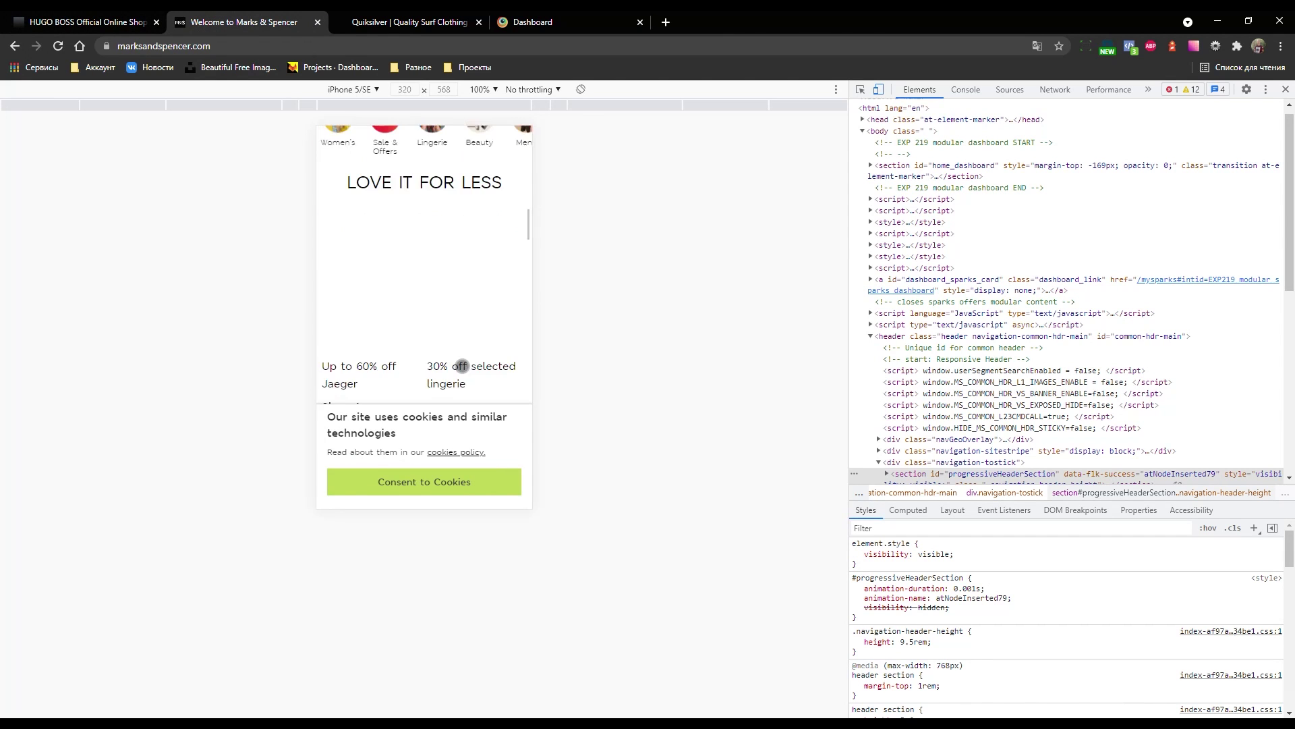
- Glance at the HUGO BOSS emulation tab, then return to the BrowserStack iPhone session
{"action": "key", "text": "ctrl+1"}
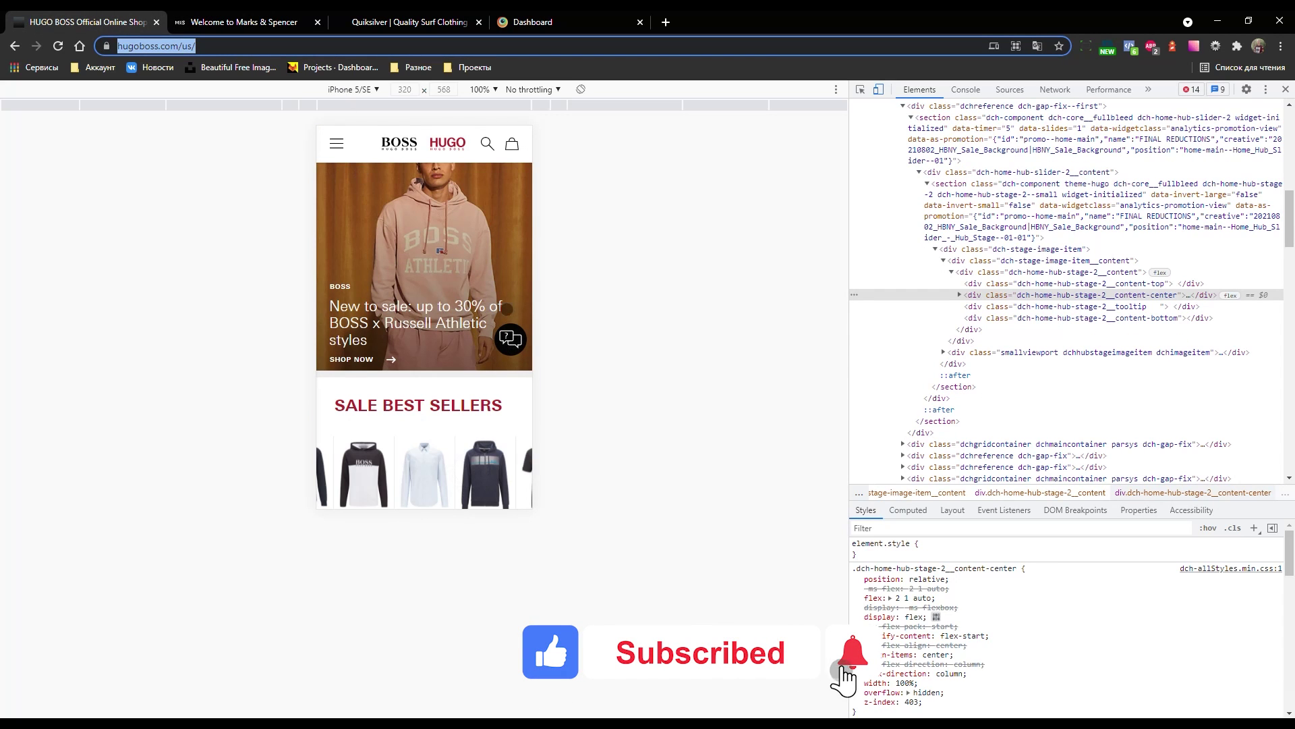
{"action": "left_click", "coordinate": [539, 22]}
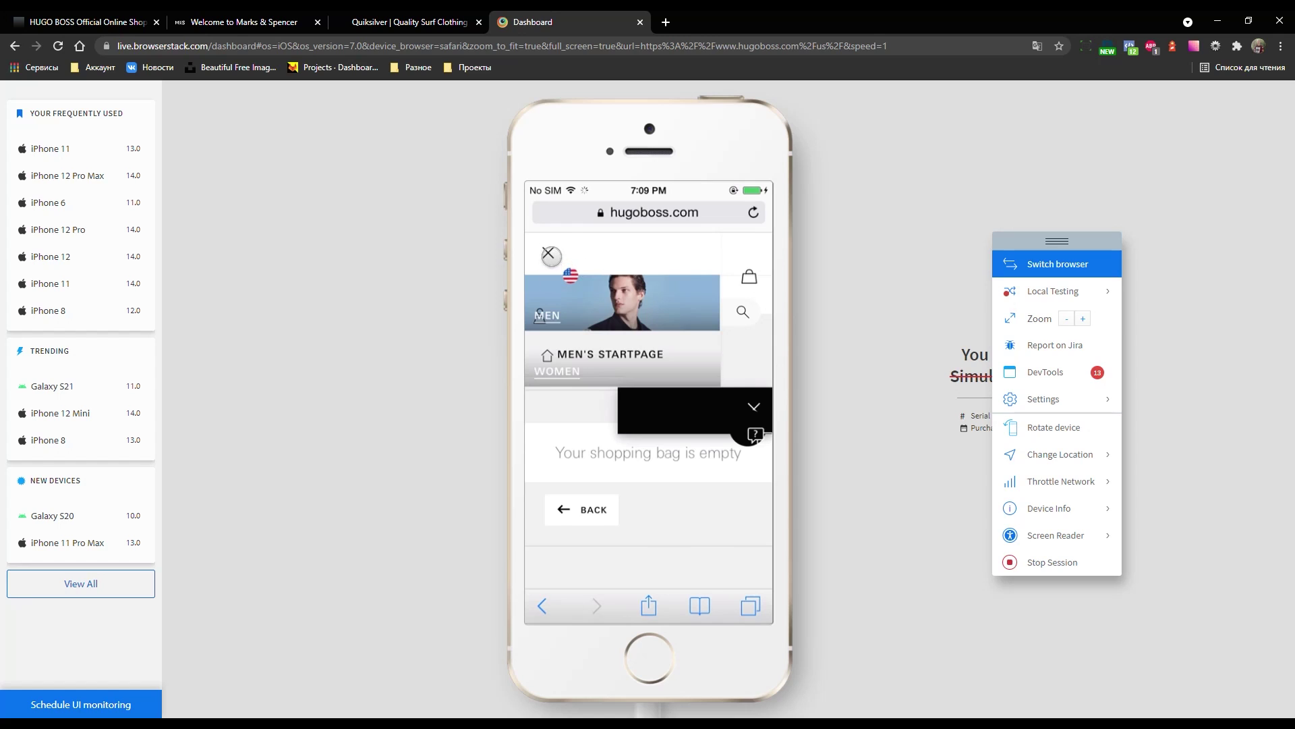
- Reopen the iPhone's still-empty shopping bag, bring the site menu back, then switch to HUGO BOSS
{"action": "left_click", "coordinate": [749, 277]}
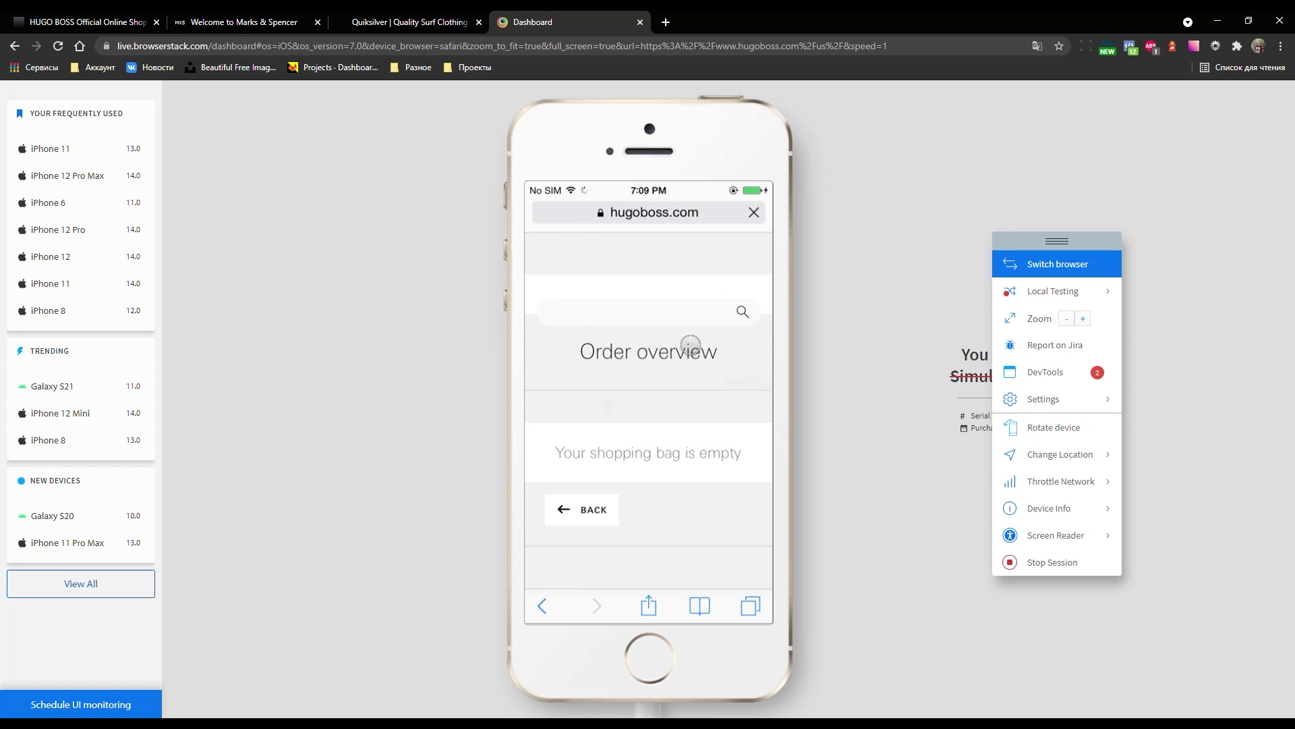
{"action": "left_click", "coordinate": [718, 317]}
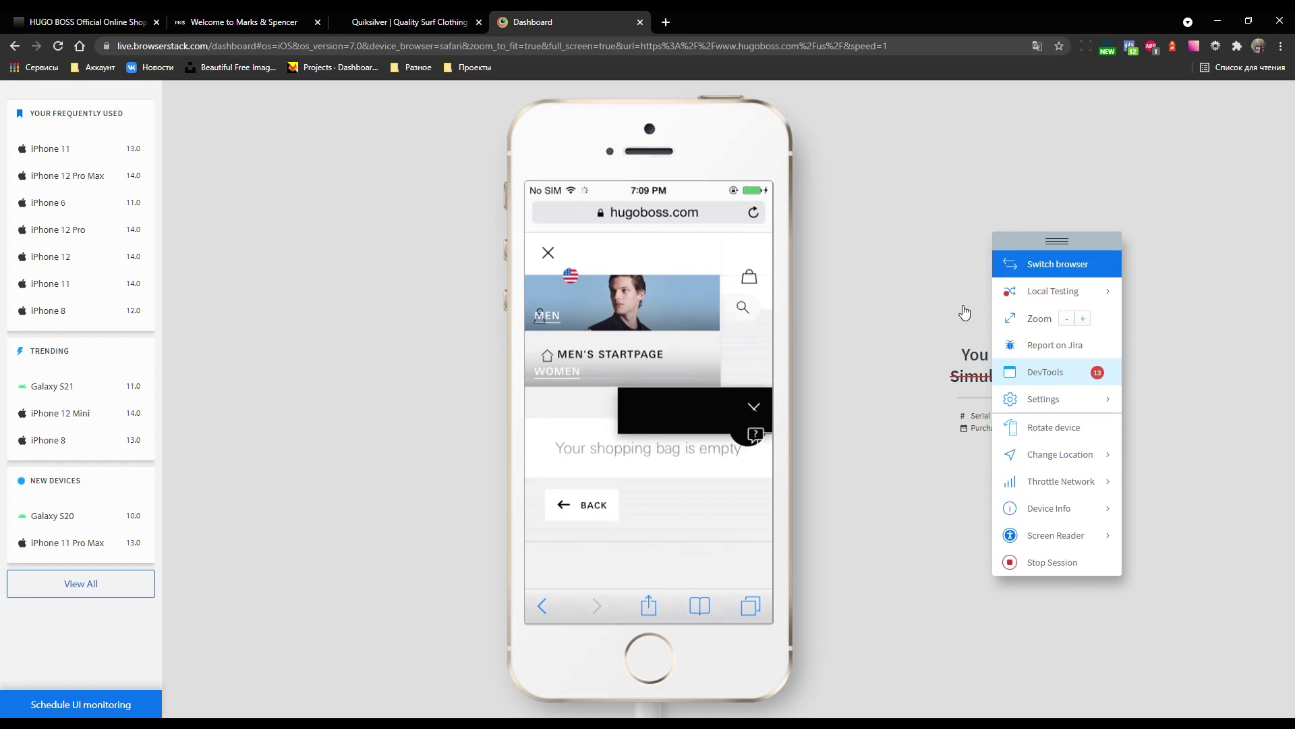
{"action": "key", "text": "ctrl+1"}
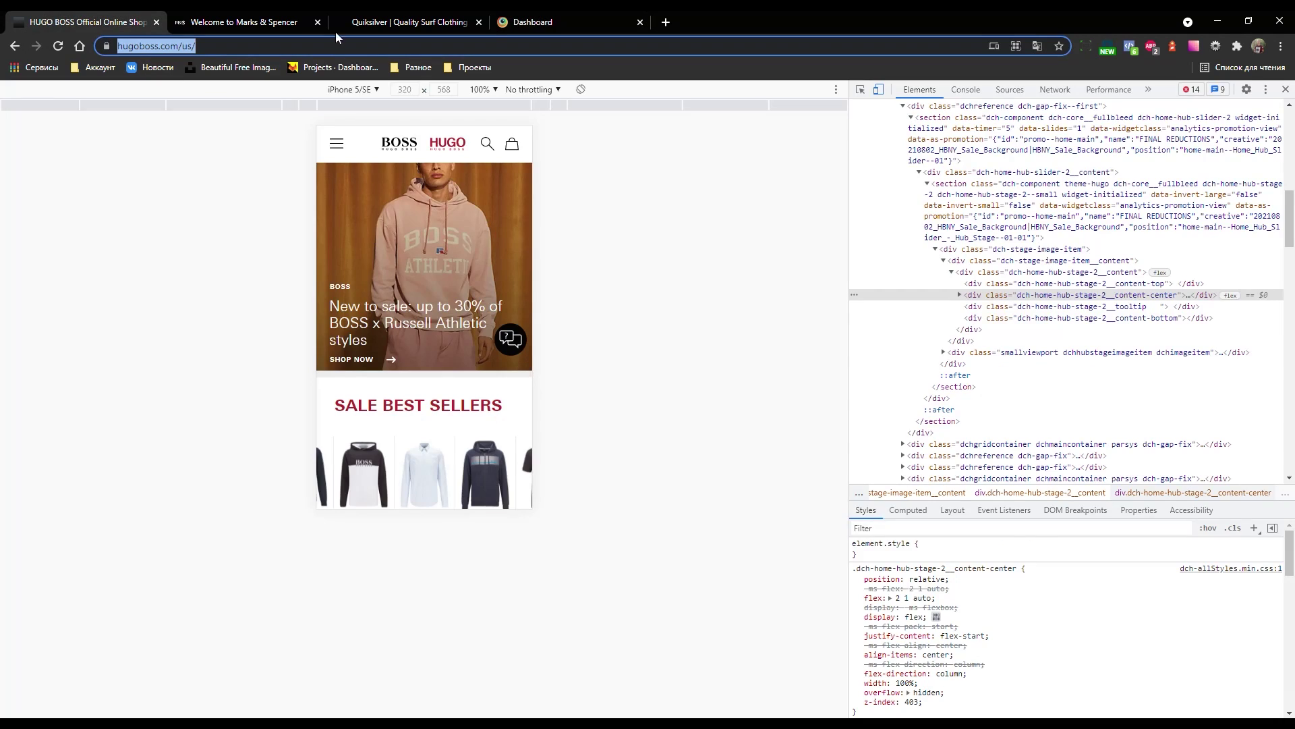
- Review the iPhone session's console errors in BrowserStack DevTools, then open hugoboss.com's FAQs page
{"action": "left_click", "coordinate": [540, 22]}
{"action": "left_click", "coordinate": [1065, 372]}
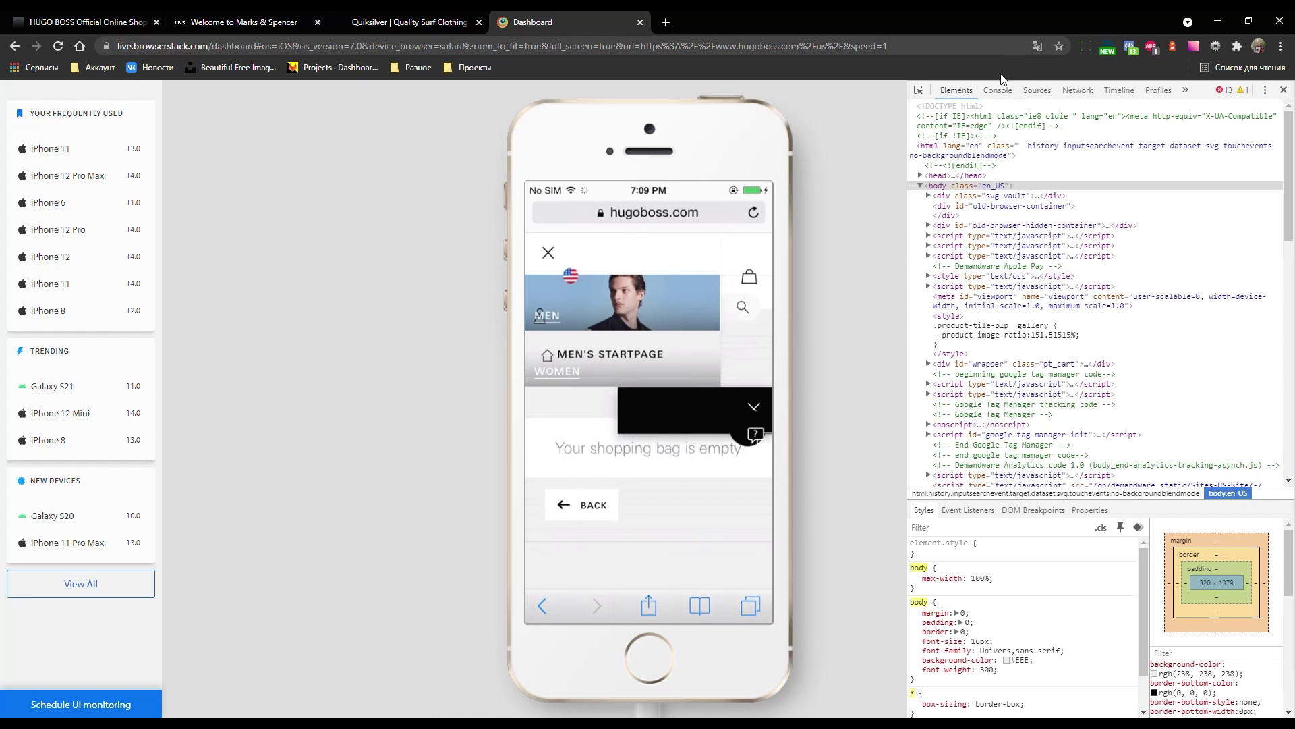
{"action": "left_click", "coordinate": [998, 91]}
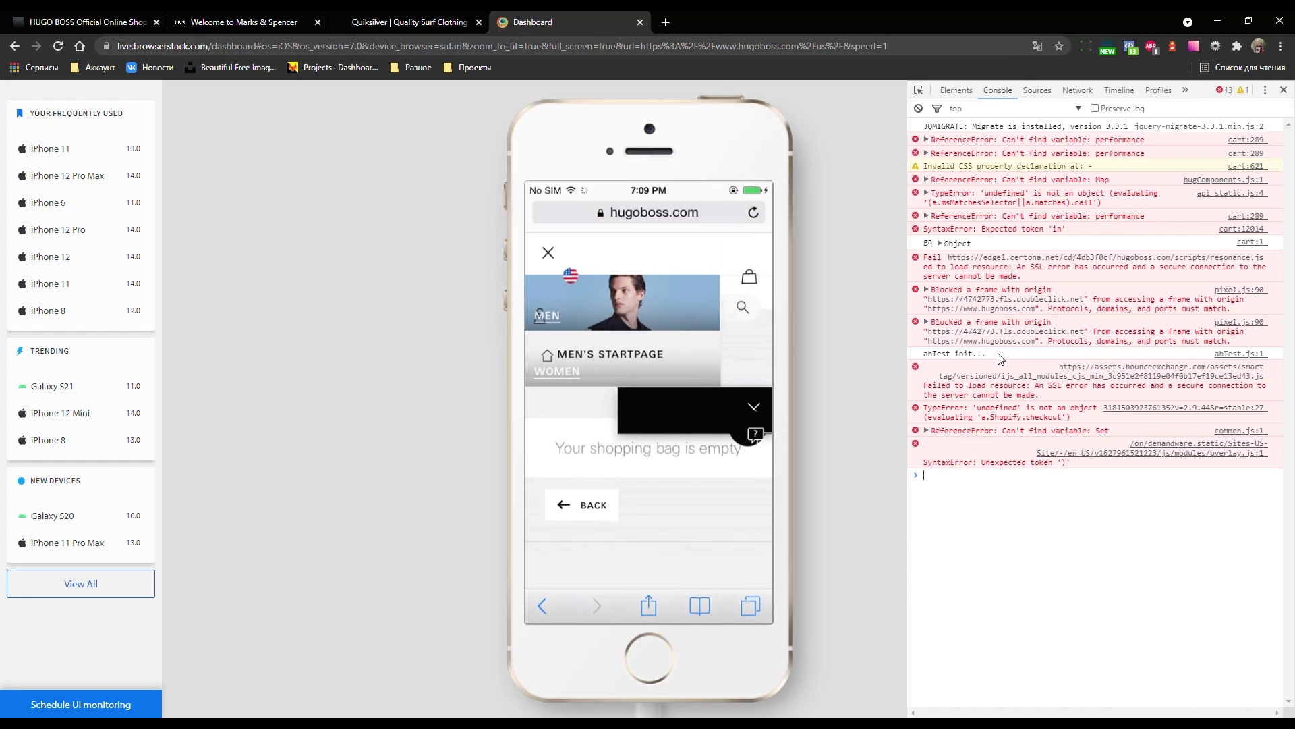
{"action": "scroll", "coordinate": [642, 422], "scroll_direction": "down", "scroll_amount": 5}
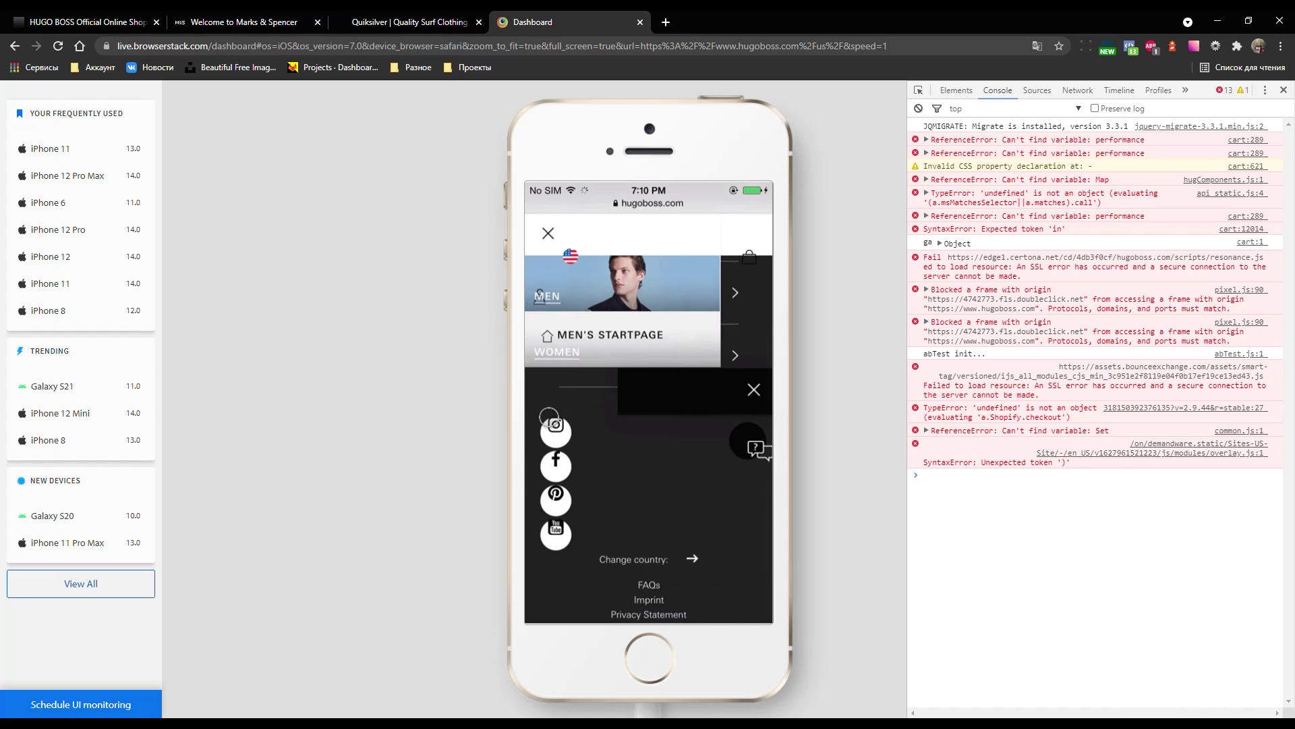
{"action": "left_click", "coordinate": [695, 580]}
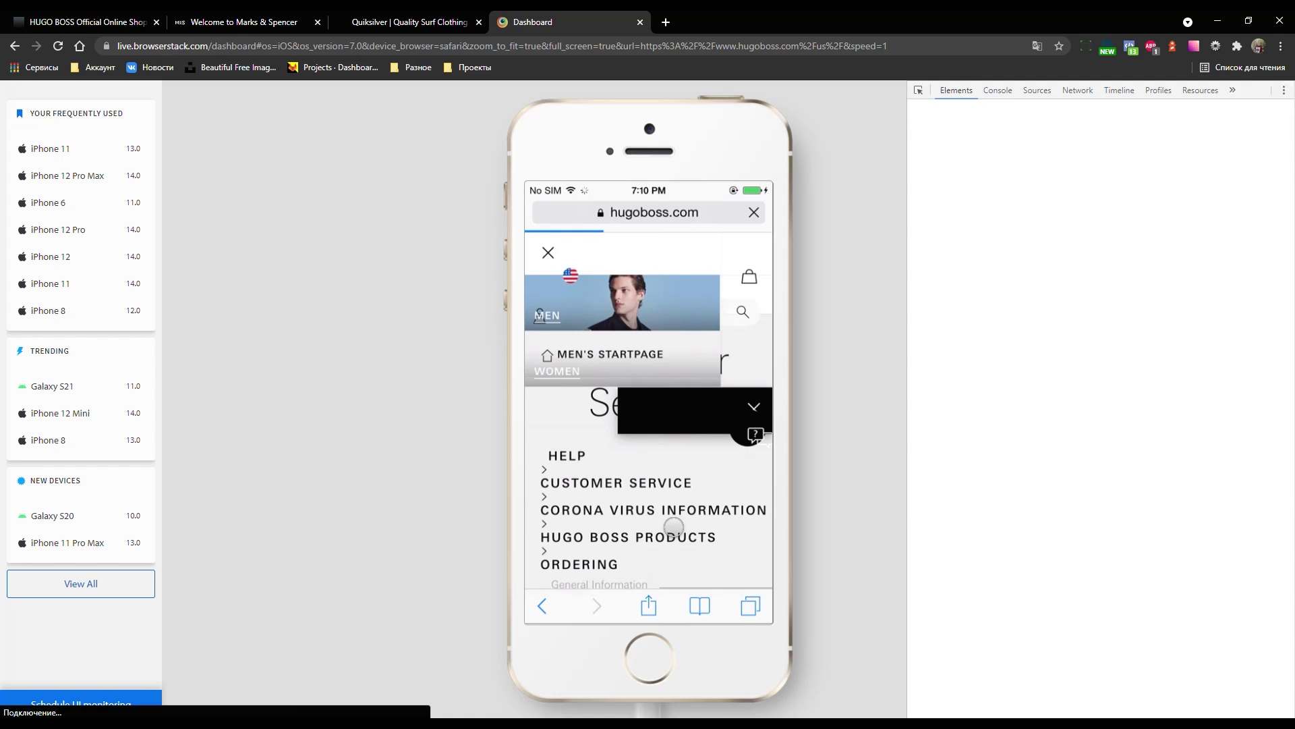
- Scroll the HUGO BOSS help page to the customer service links and bring back Safari's address bar and toolbar
{"action": "scroll", "coordinate": [588, 491], "scroll_direction": "down", "scroll_amount": 5}
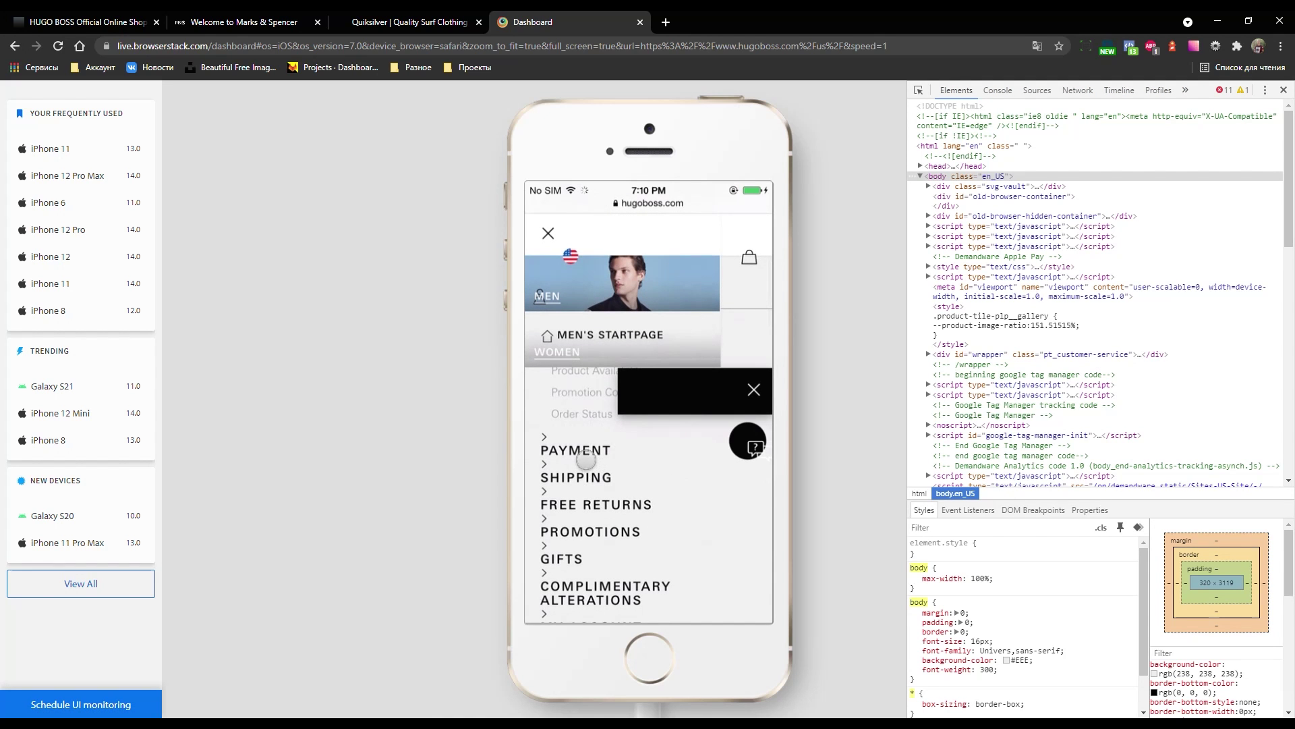
{"action": "scroll", "coordinate": [578, 475], "scroll_direction": "down", "scroll_amount": 10}
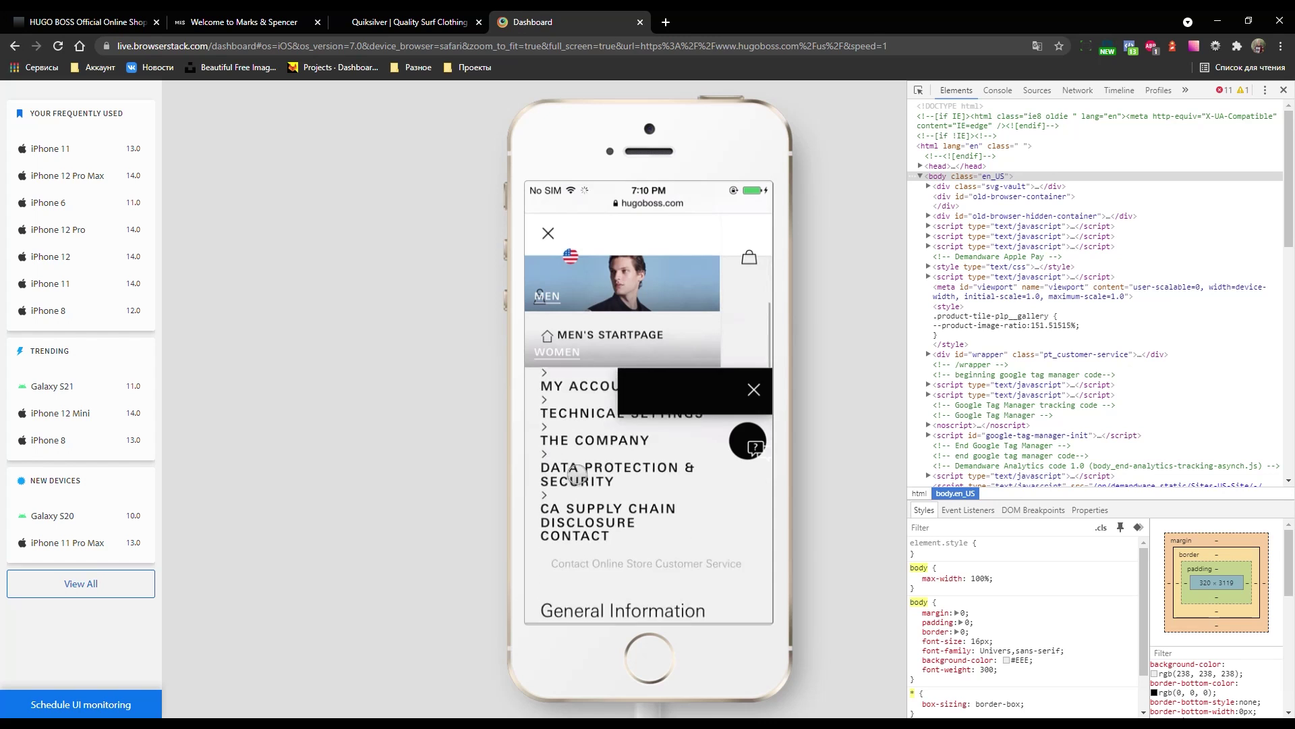
{"action": "scroll", "coordinate": [577, 474], "scroll_direction": "down", "scroll_amount": 3}
{"action": "scroll", "coordinate": [577, 475], "scroll_direction": "down", "scroll_amount": 3}
{"action": "scroll", "coordinate": [577, 475], "scroll_direction": "down", "scroll_amount": 3}
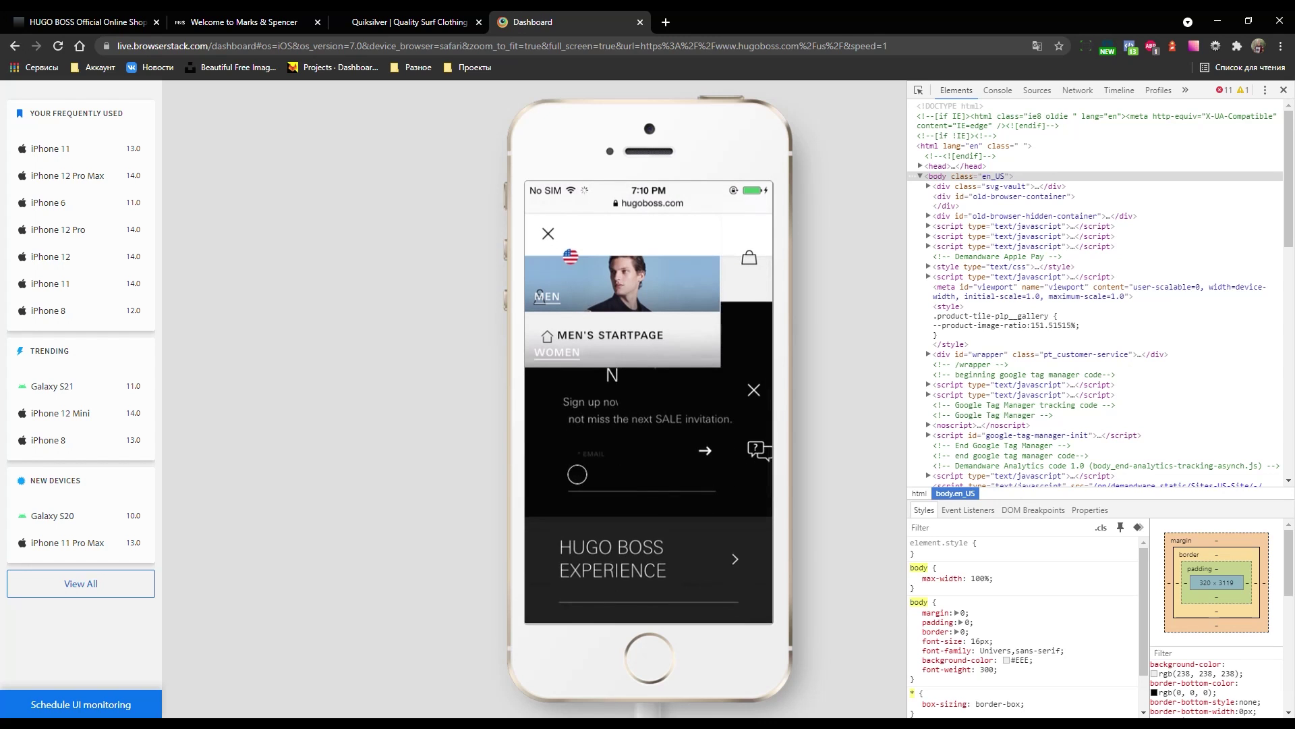
{"action": "scroll", "coordinate": [578, 474], "scroll_direction": "down", "scroll_amount": 3}
{"action": "scroll", "coordinate": [578, 475], "scroll_direction": "down", "scroll_amount": 3}
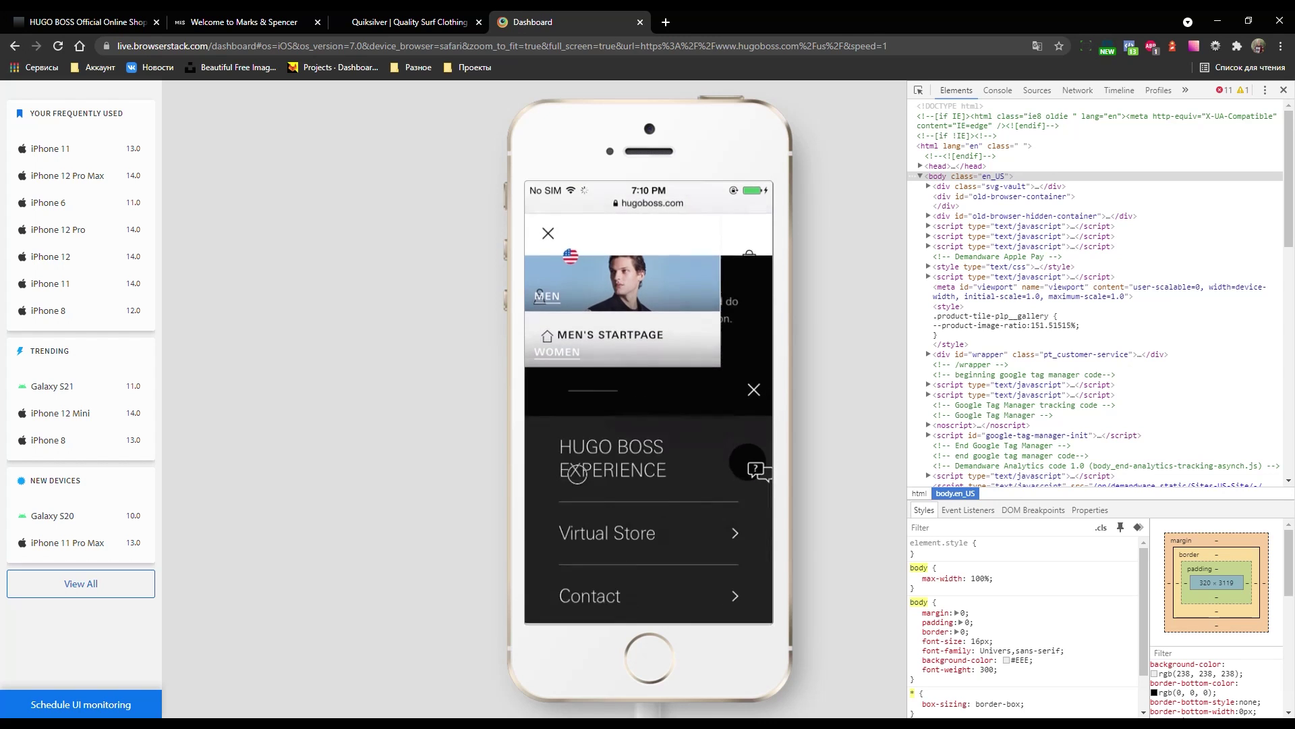
{"action": "scroll", "coordinate": [577, 474], "scroll_direction": "down", "scroll_amount": 2}
{"action": "scroll", "coordinate": [578, 474], "scroll_direction": "down", "scroll_amount": 5}
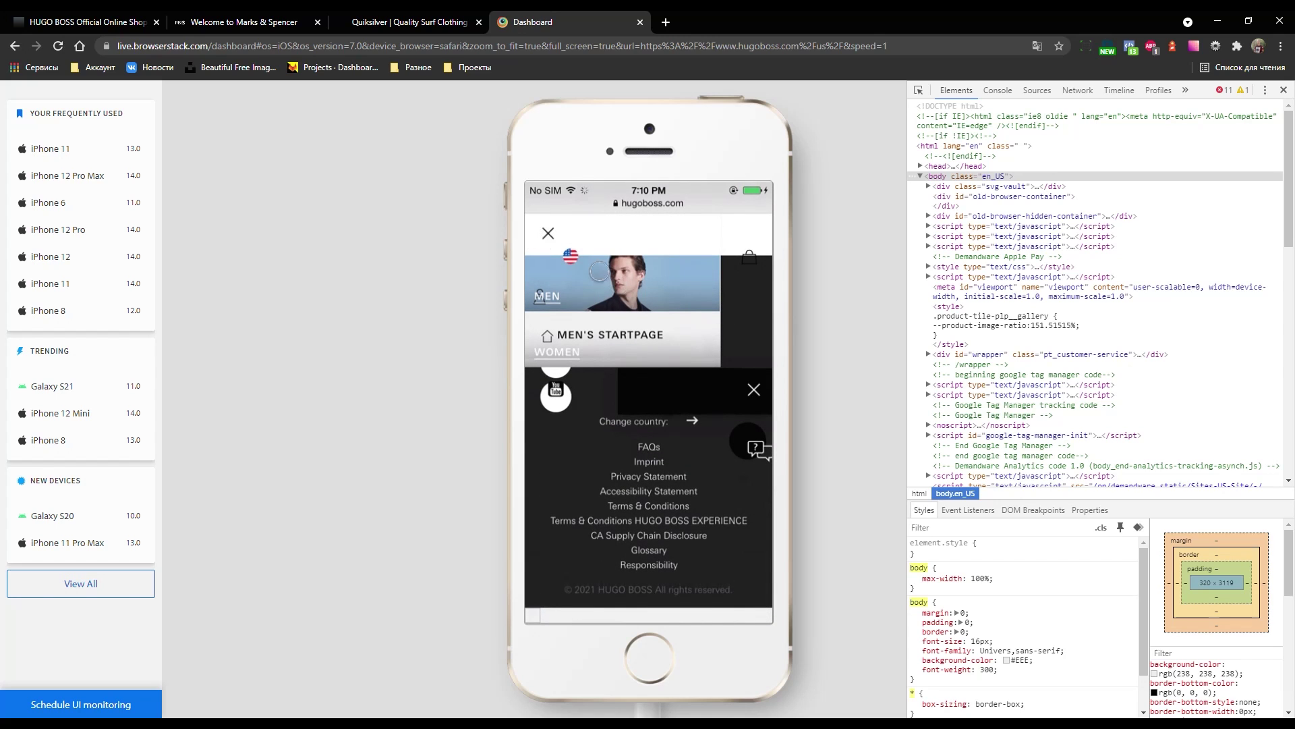
{"action": "scroll", "coordinate": [610, 347], "scroll_direction": "up", "scroll_amount": 5}
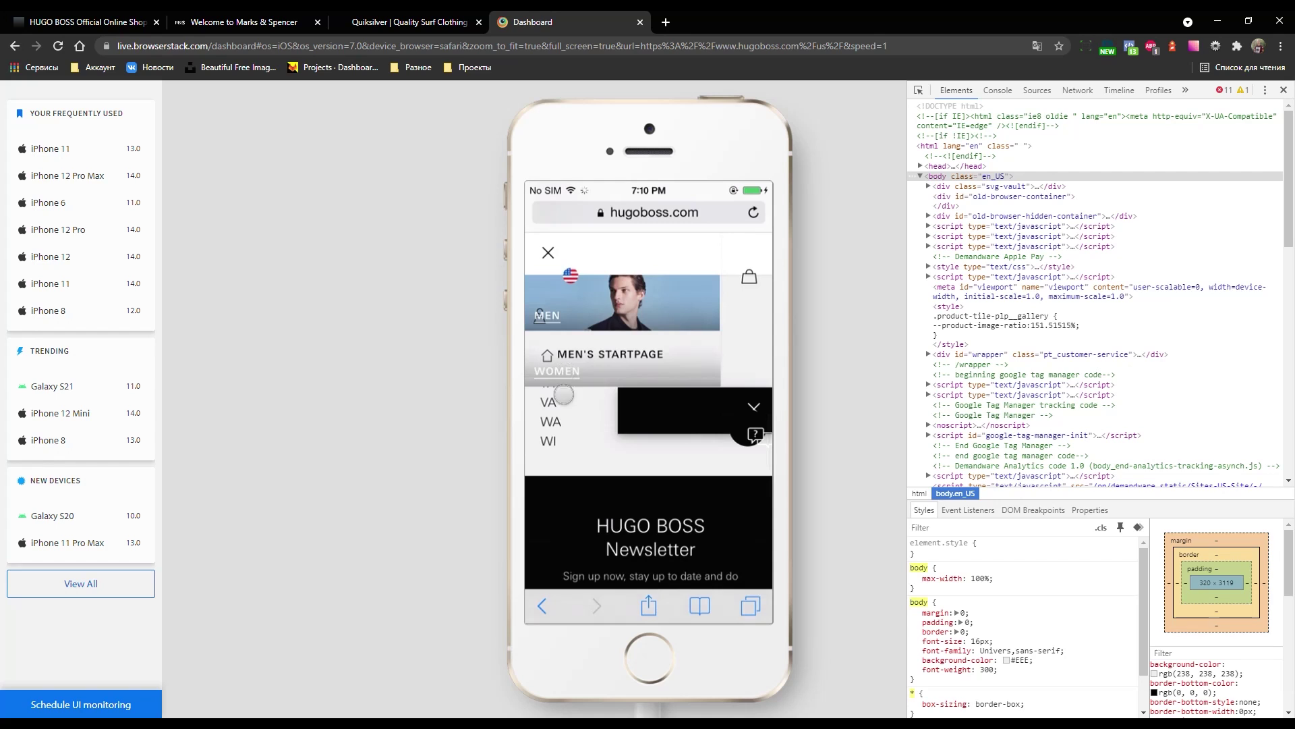
{"action": "scroll", "coordinate": [577, 439], "scroll_direction": "up", "scroll_amount": 5}
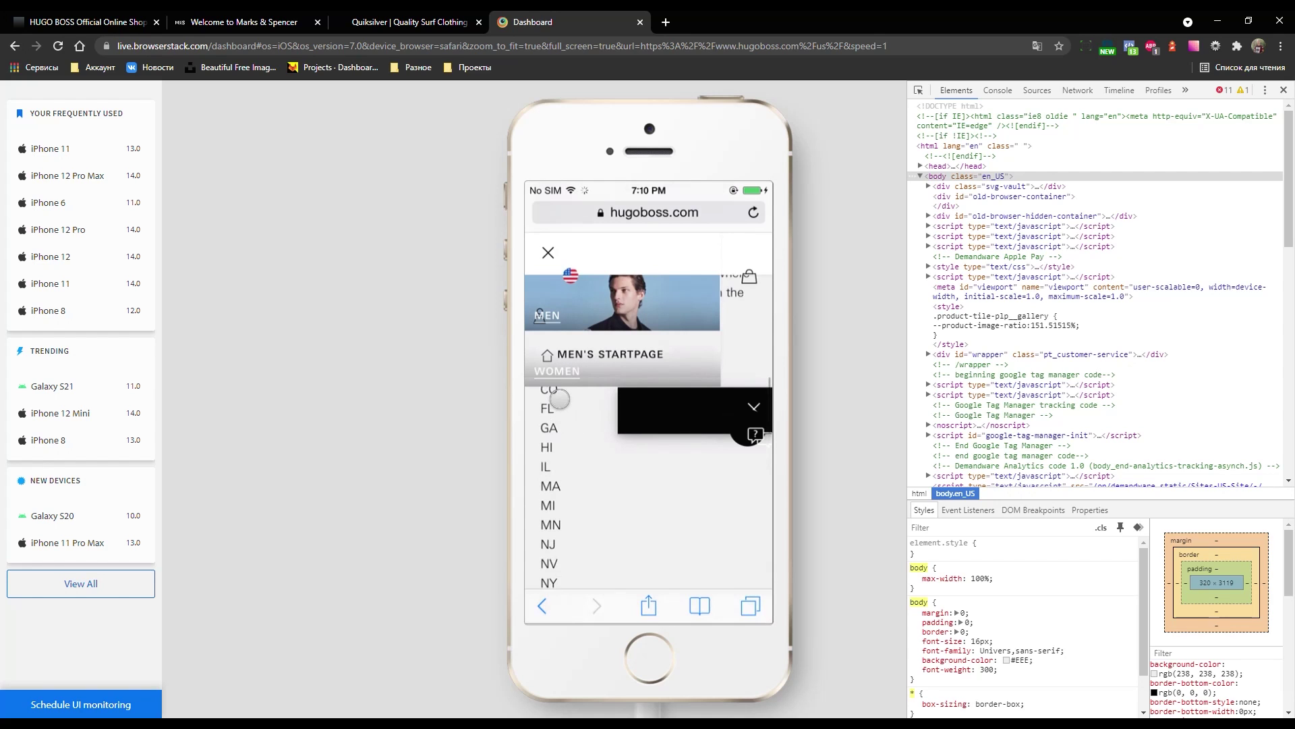
{"action": "scroll", "coordinate": [573, 461], "scroll_direction": "up", "scroll_amount": 5}
{"action": "scroll", "coordinate": [574, 460], "scroll_direction": "down", "scroll_amount": 5}
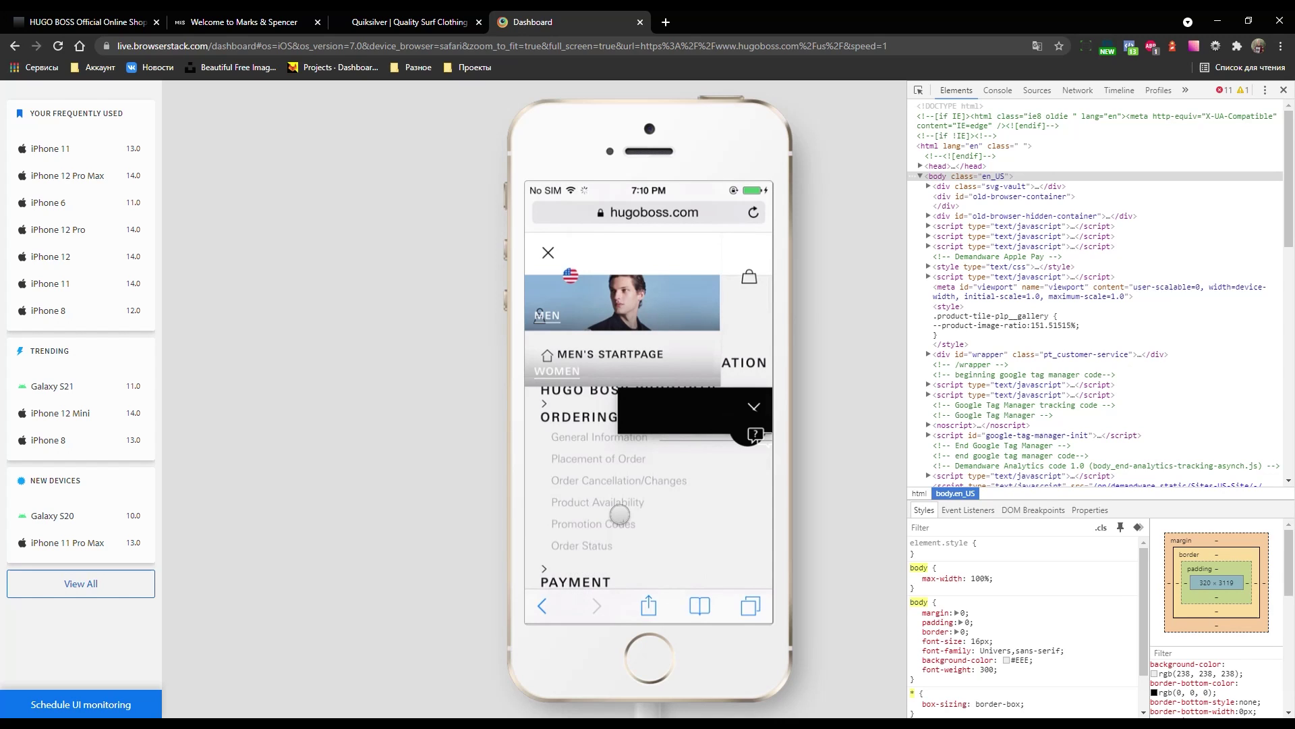
{"action": "scroll", "coordinate": [620, 514], "scroll_direction": "up", "scroll_amount": 3}
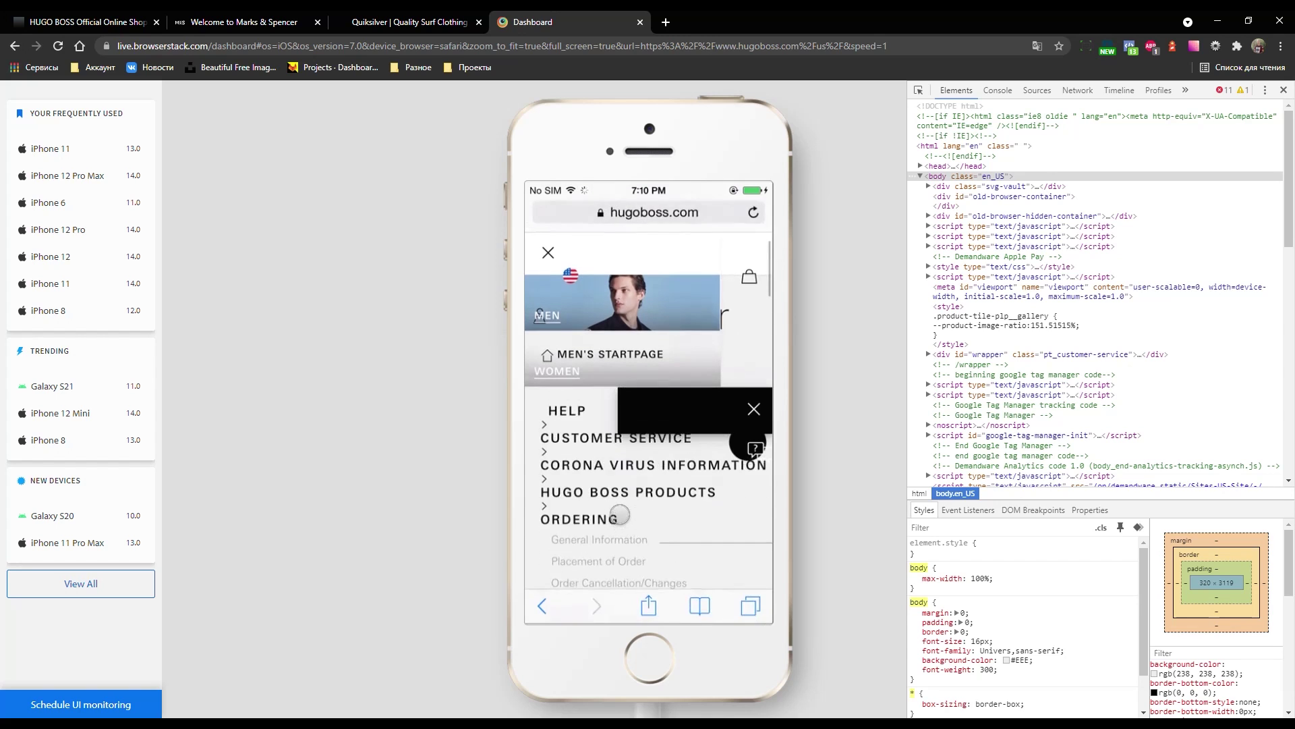
{"action": "scroll", "coordinate": [620, 515], "scroll_direction": "down", "scroll_amount": 5}
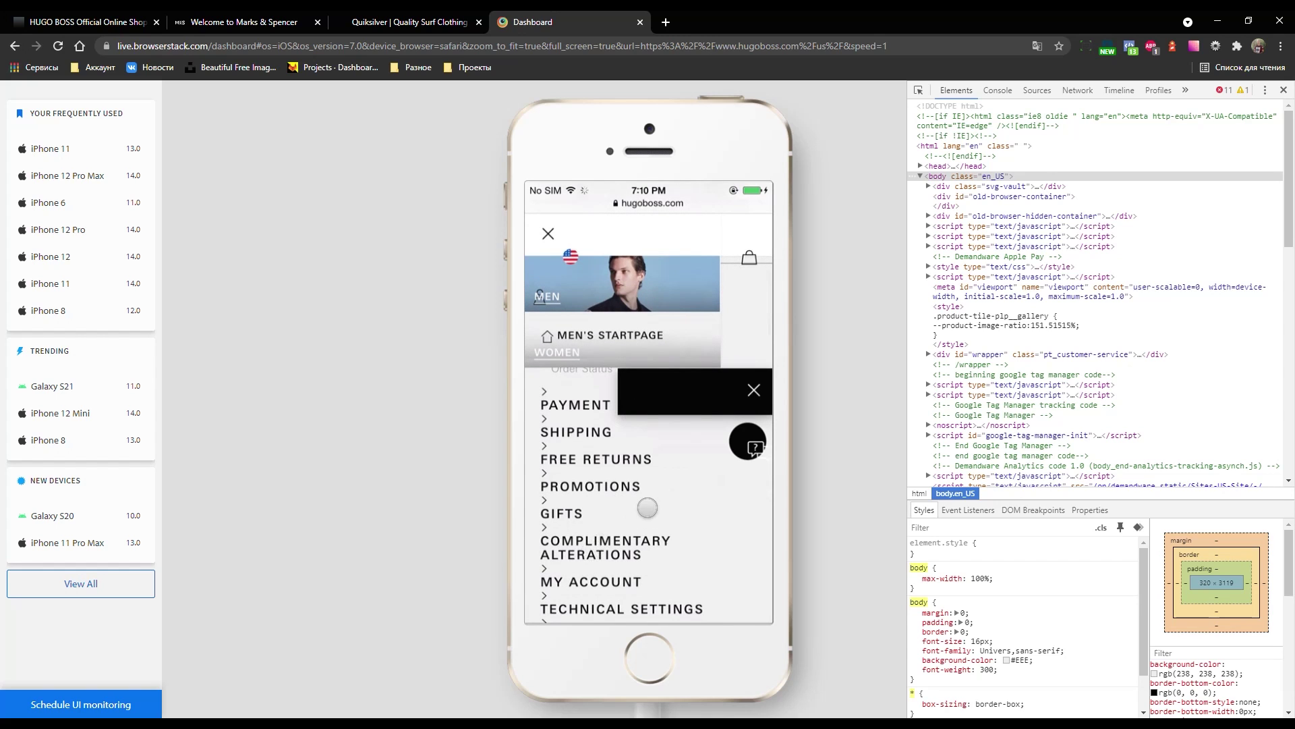
{"action": "scroll", "coordinate": [616, 531], "scroll_direction": "down", "scroll_amount": 5}
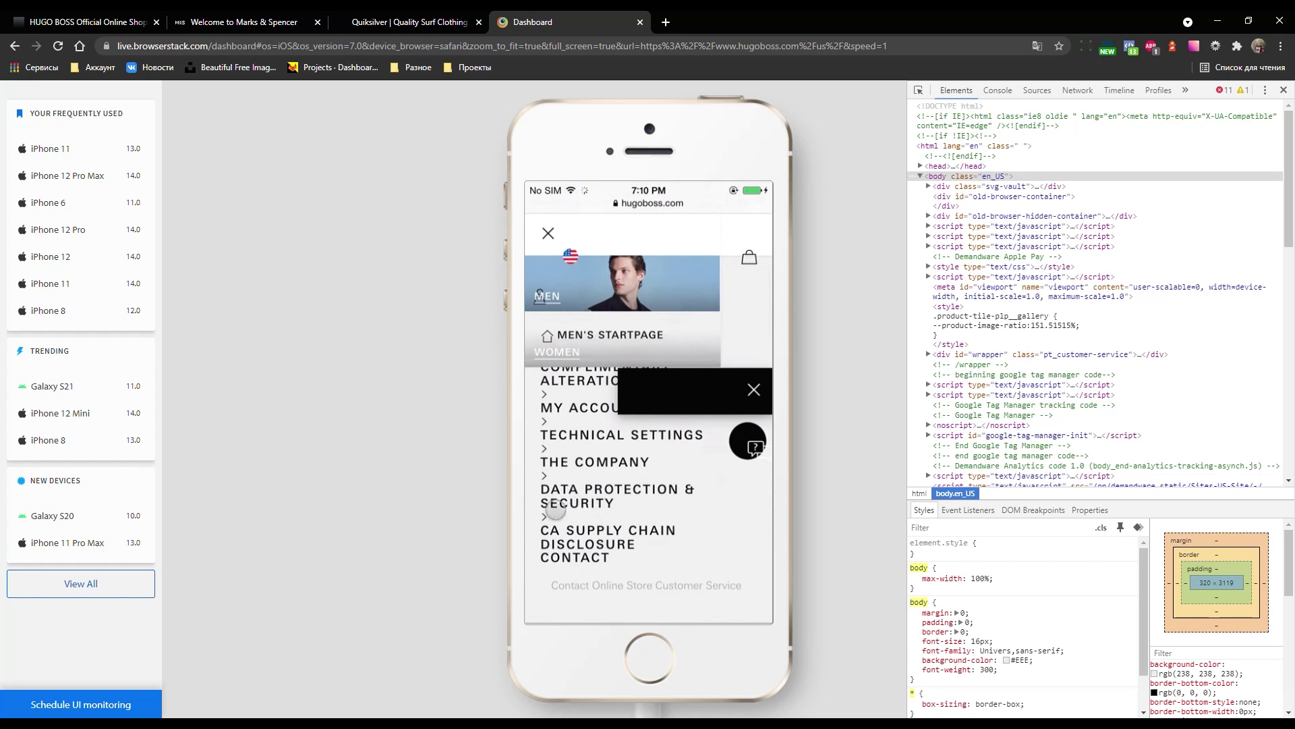
{"action": "scroll", "coordinate": [696, 504], "scroll_direction": "down", "scroll_amount": 3}
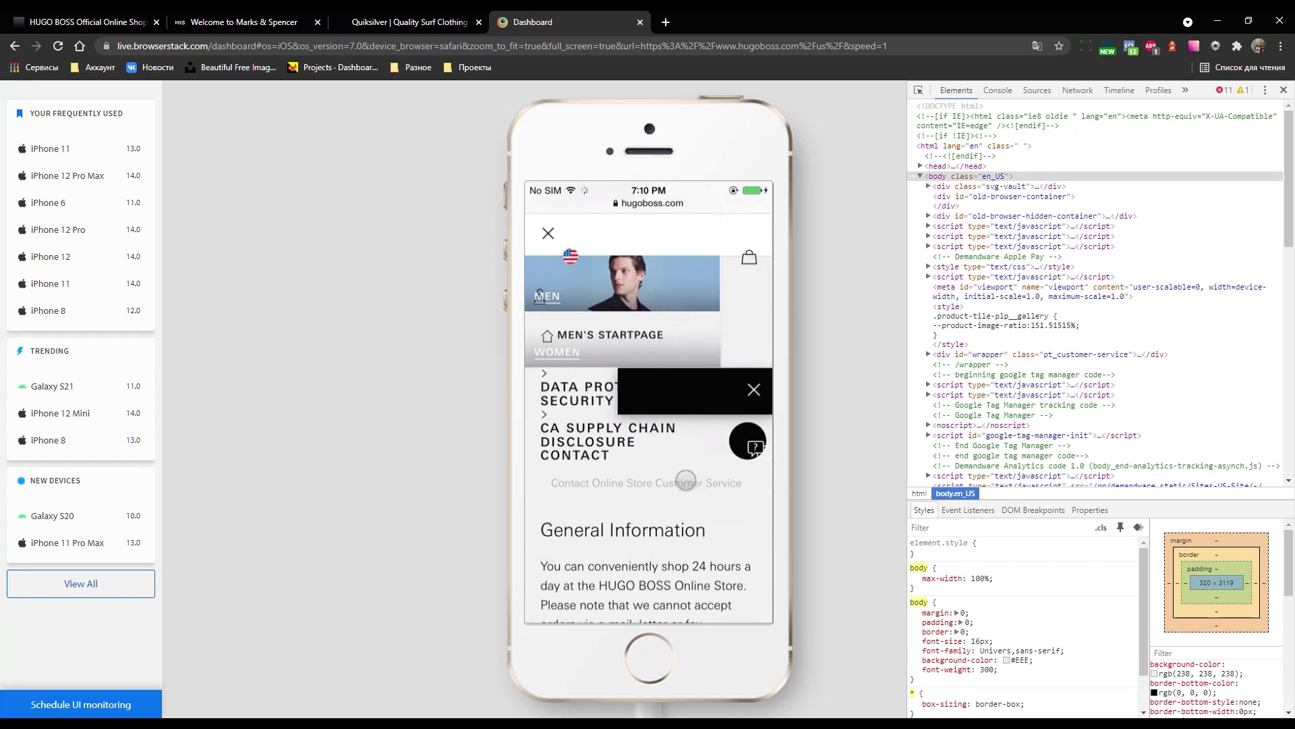
{"action": "left_click", "coordinate": [687, 480]}
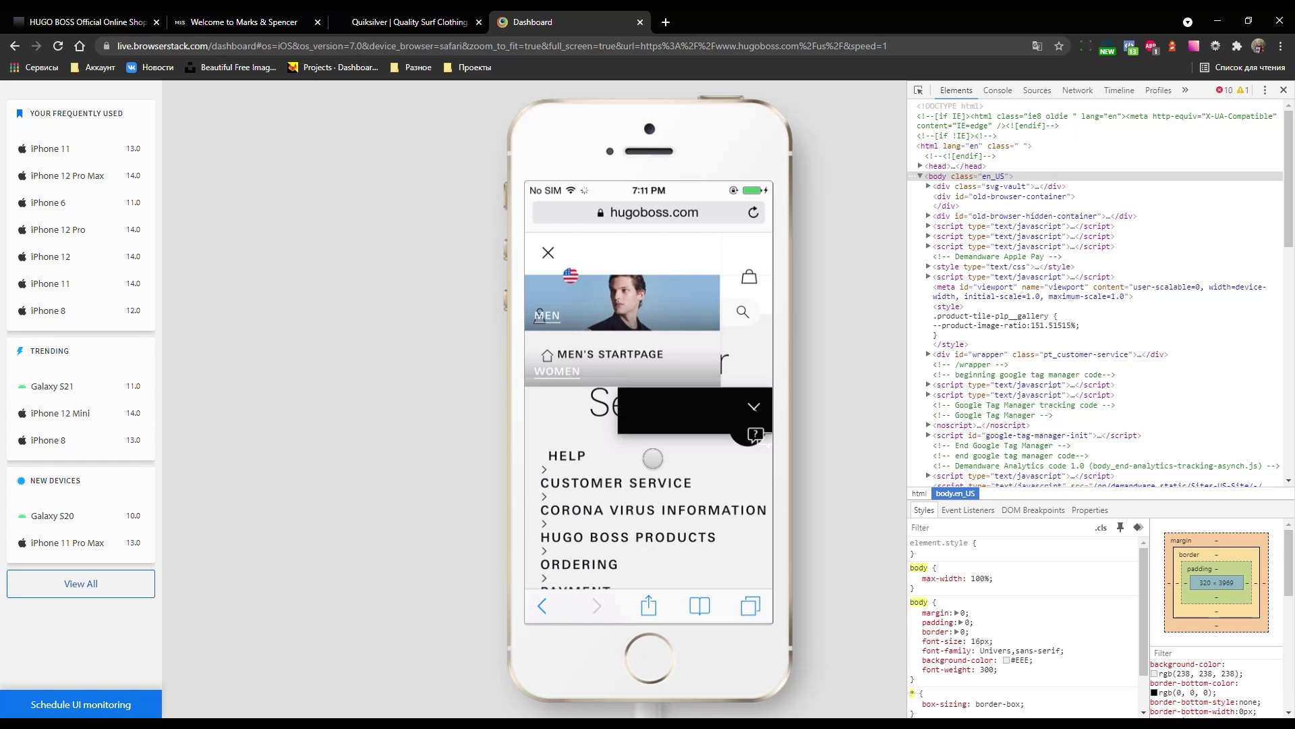
- Scroll the hugoboss.com page to the order number, subject and message fields of the contact form
{"action": "scroll", "coordinate": [676, 448], "scroll_direction": "down", "scroll_amount": 10}
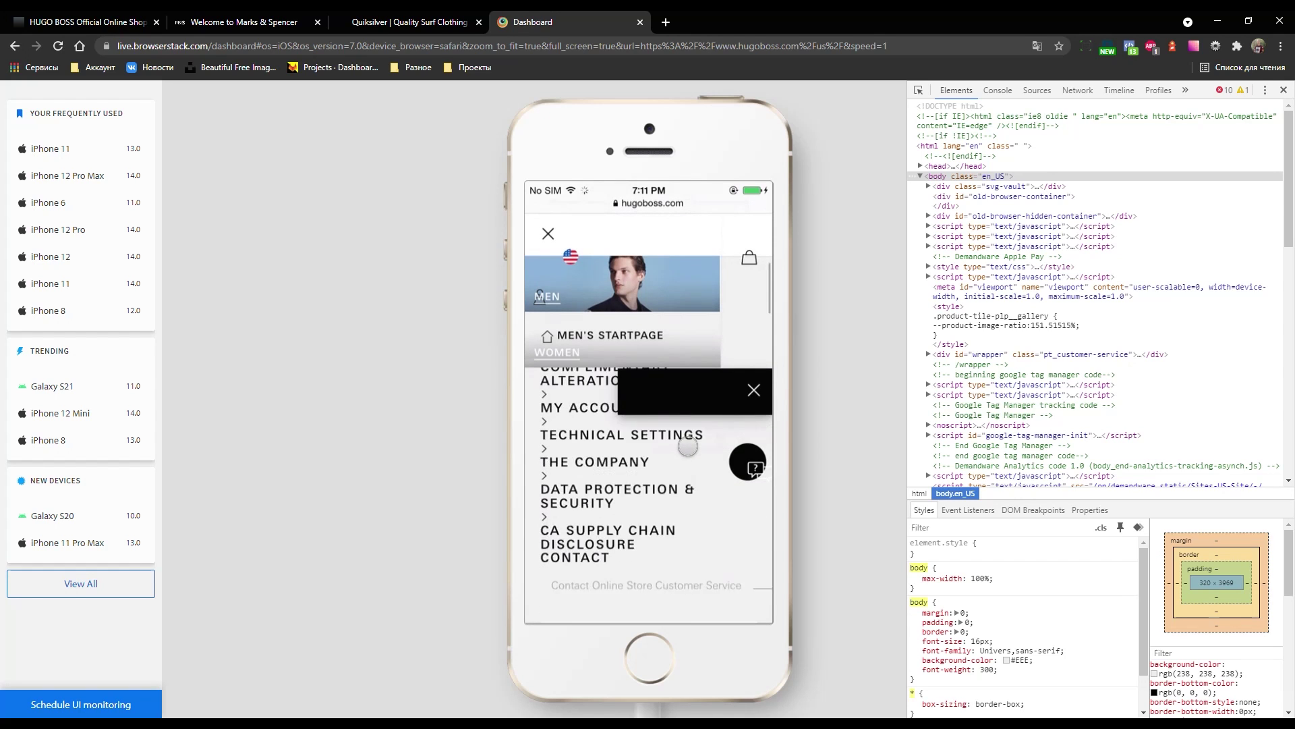
{"action": "scroll", "coordinate": [682, 451], "scroll_direction": "down", "scroll_amount": 3}
{"action": "scroll", "coordinate": [672, 465], "scroll_direction": "down", "scroll_amount": 3}
{"action": "scroll", "coordinate": [657, 482], "scroll_direction": "down", "scroll_amount": 3}
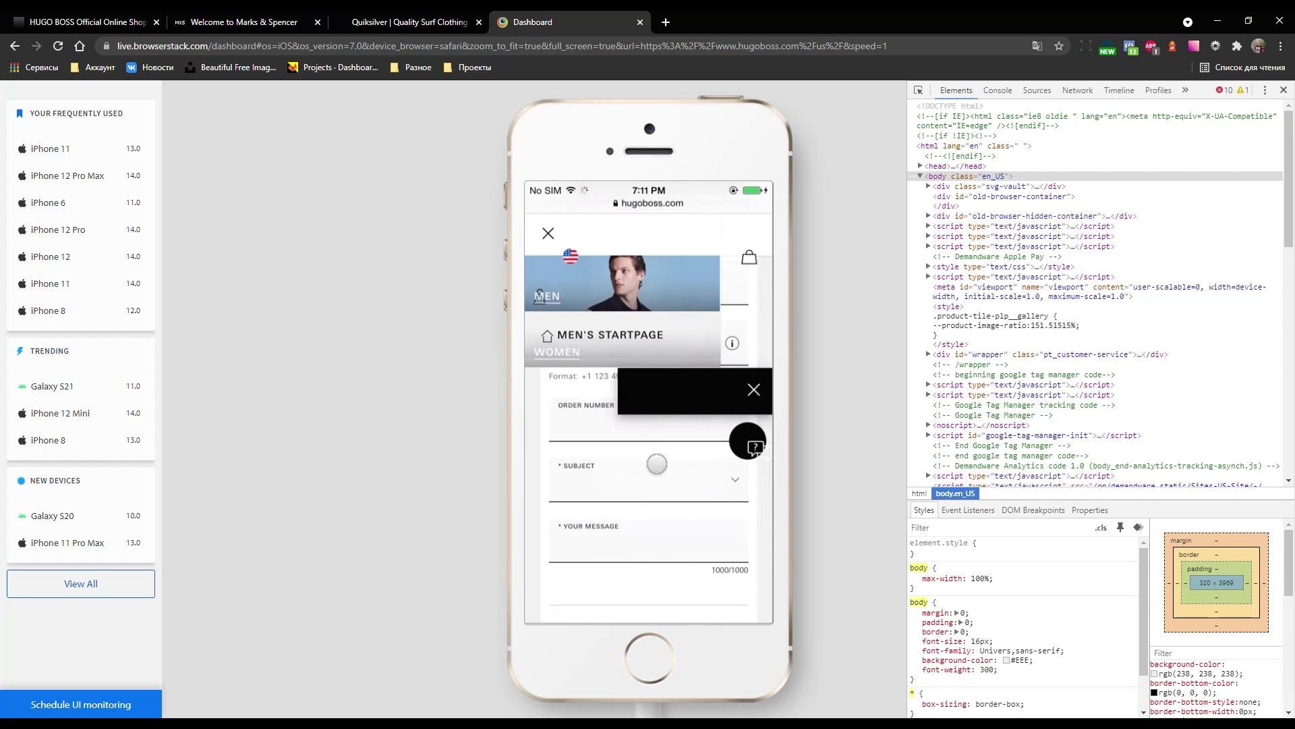
{"action": "scroll", "coordinate": [667, 486], "scroll_direction": "up", "scroll_amount": 3}
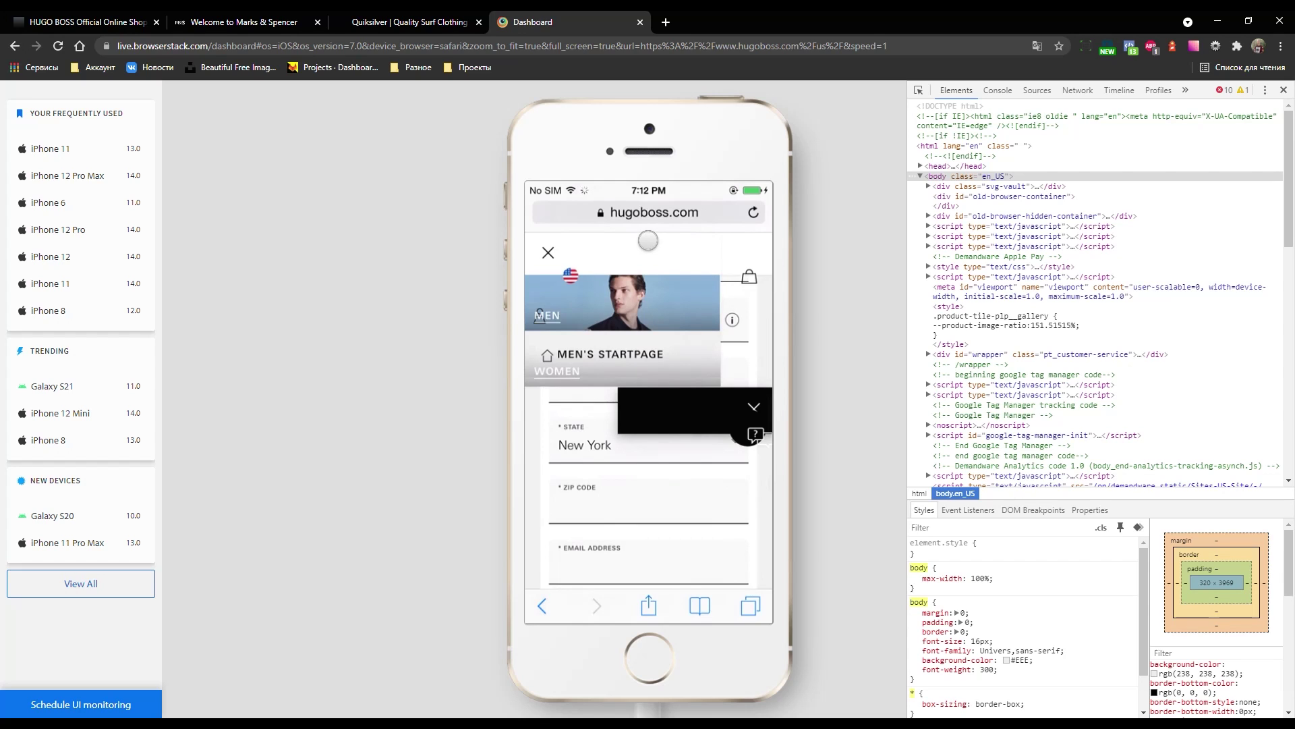
{"action": "scroll", "coordinate": [674, 402], "scroll_direction": "up", "scroll_amount": 5}
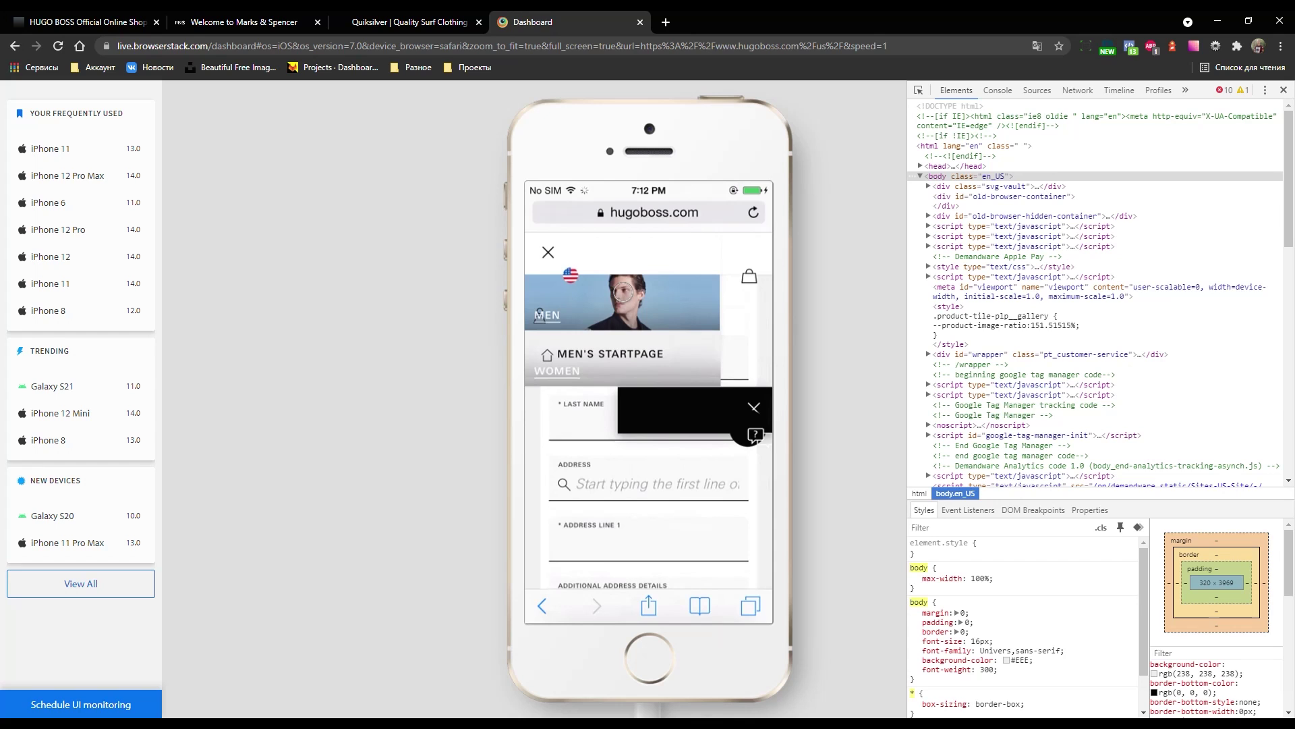
{"action": "scroll", "coordinate": [665, 384], "scroll_direction": "down", "scroll_amount": 5}
{"action": "scroll", "coordinate": [665, 385], "scroll_direction": "down", "scroll_amount": 2}
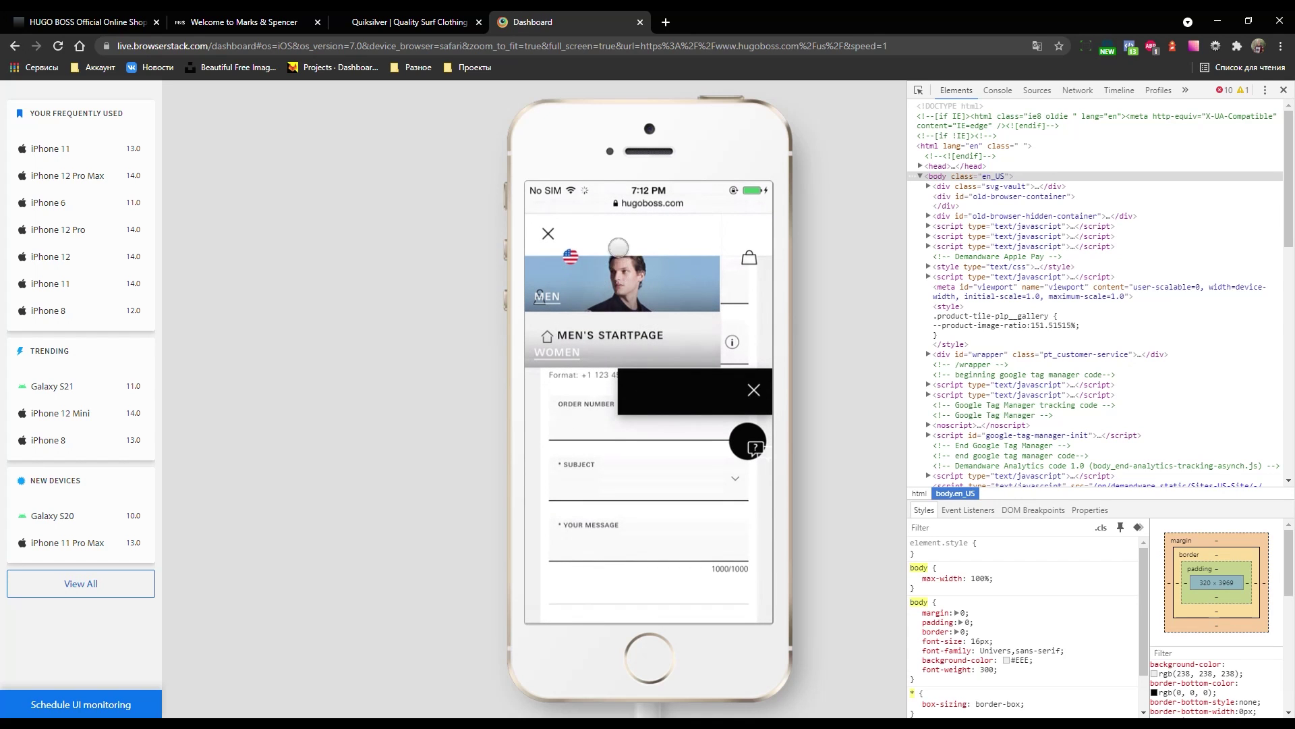
{"action": "left_click", "coordinate": [242, 21]}
- Return to the BrowserStack dashboard, close DevTools and stop the current iPhone session
{"action": "left_click", "coordinate": [94, 21]}
{"action": "left_click", "coordinate": [200, 23]}
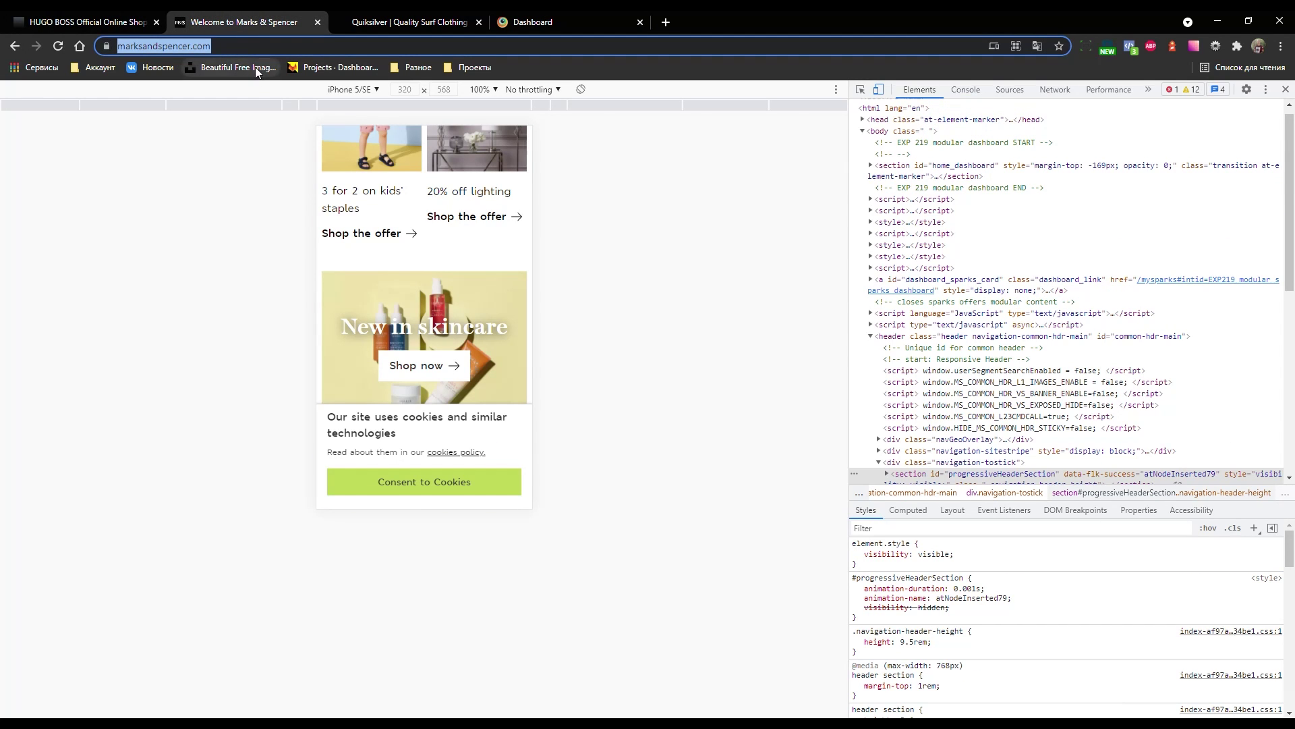
{"action": "left_click", "coordinate": [540, 22]}
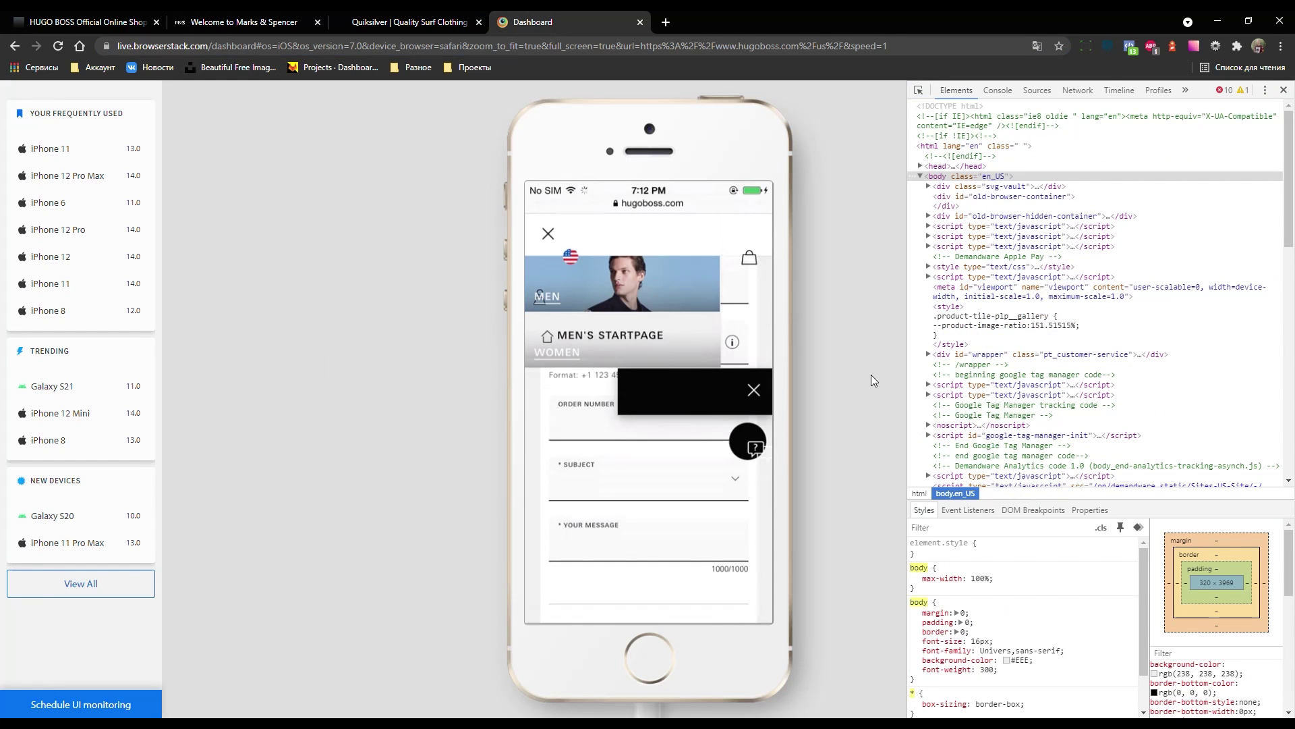
{"action": "left_click", "coordinate": [1284, 90]}
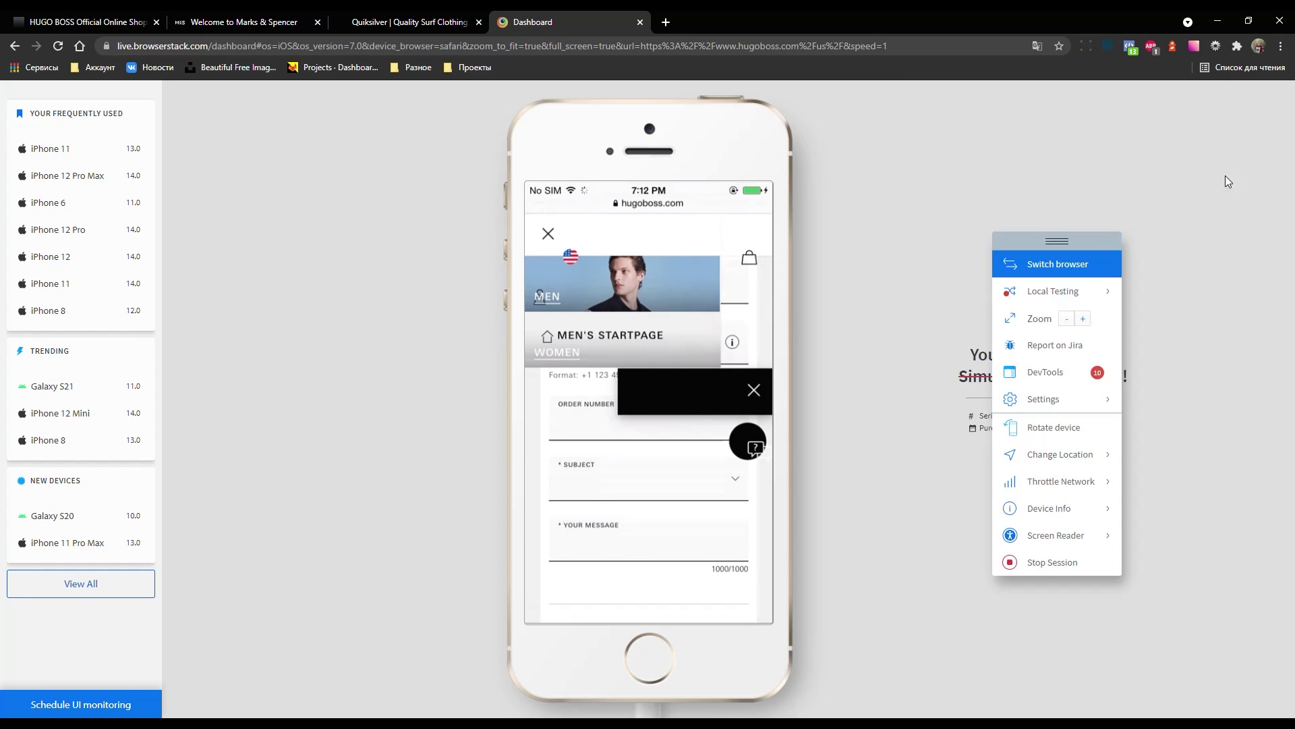
{"action": "left_click", "coordinate": [1066, 561]}
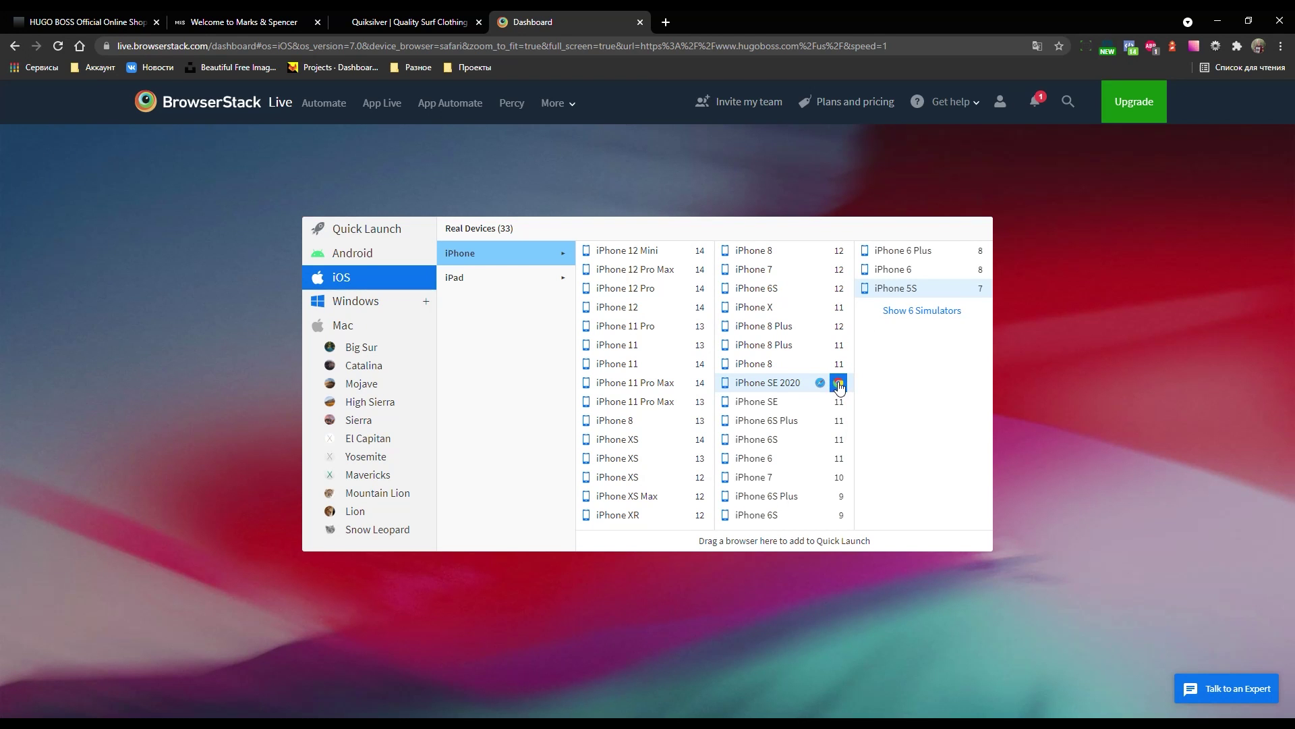
- Start a Safari session on iPhone 5S and load marksandspencer.com
{"action": "left_click", "coordinate": [958, 288]}
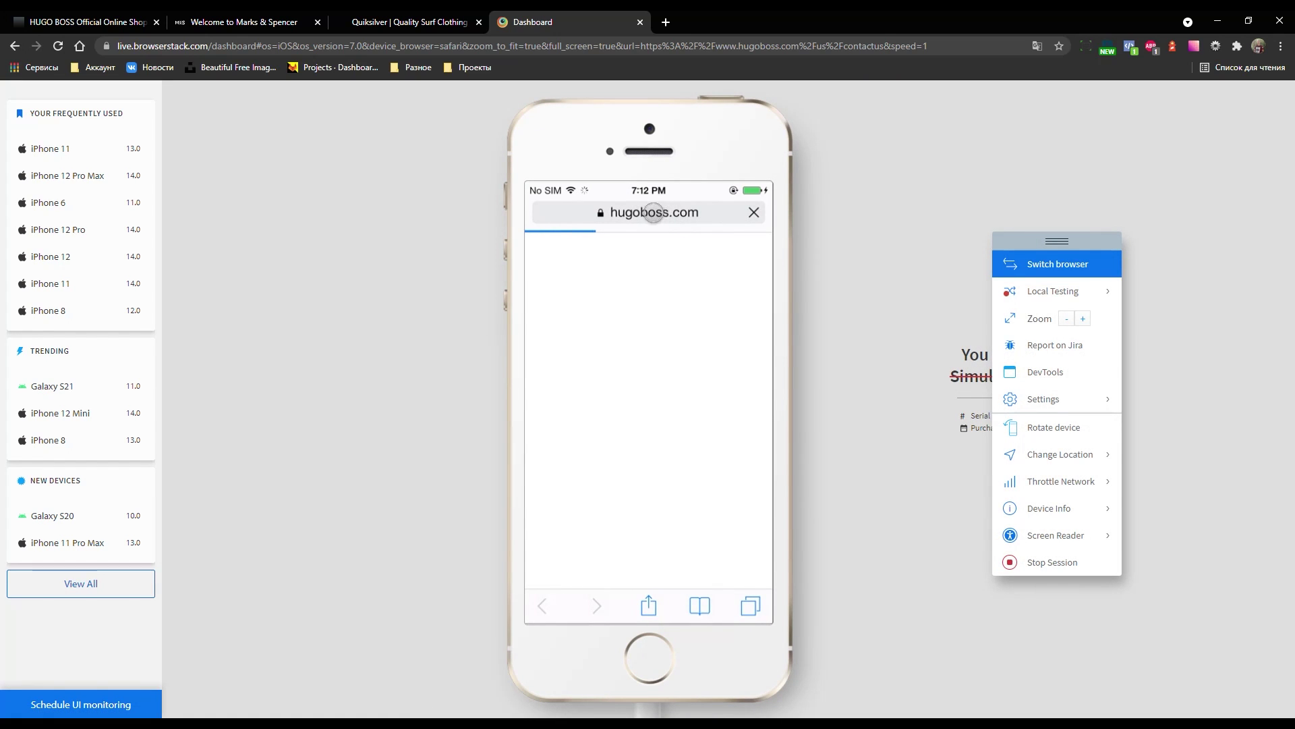
{"action": "left_click", "coordinate": [653, 212]}
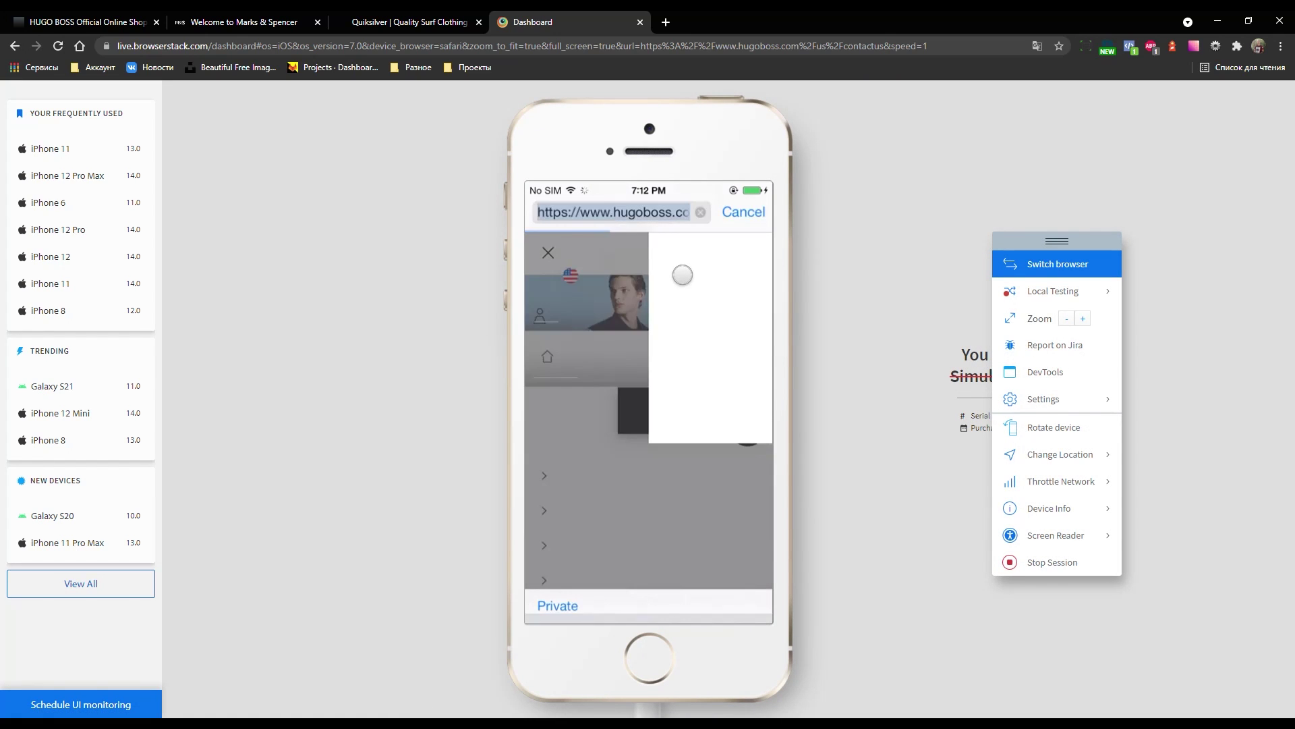
{"action": "type", "text": "https://www.marksandspencer.com/"}
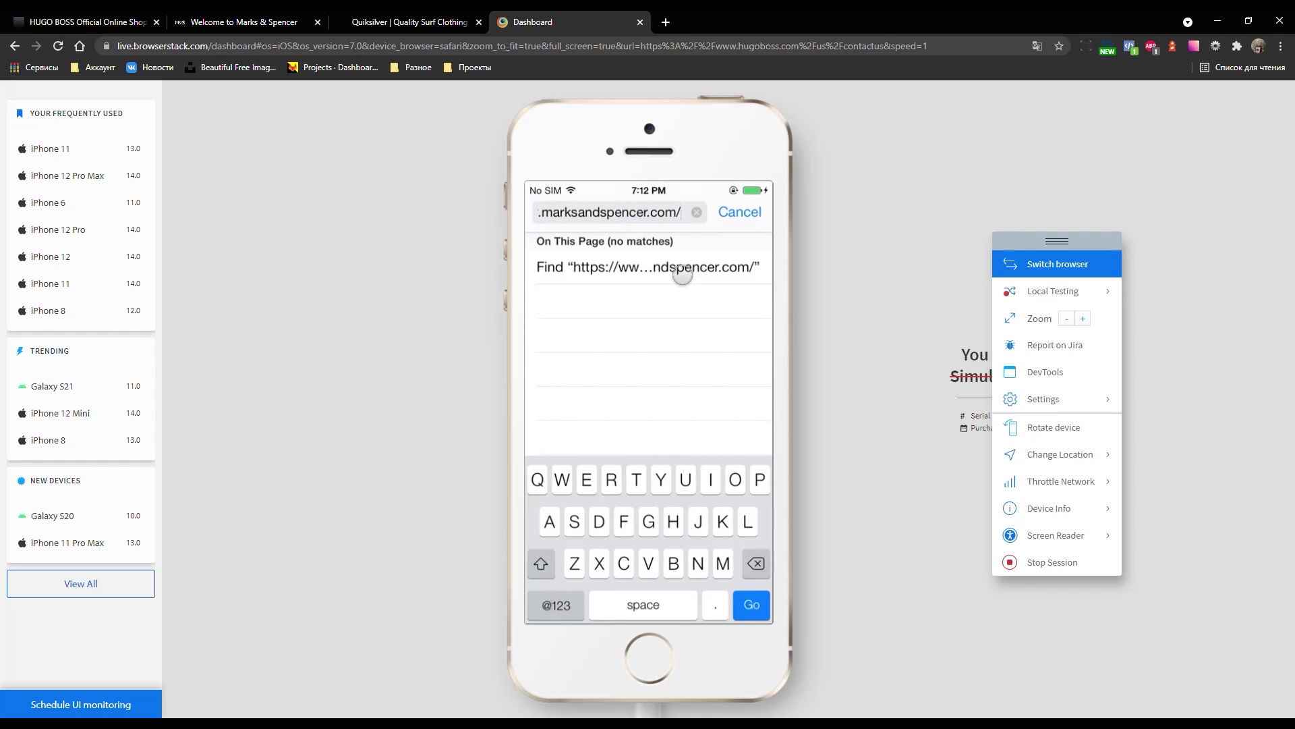
{"action": "key", "text": "Return"}
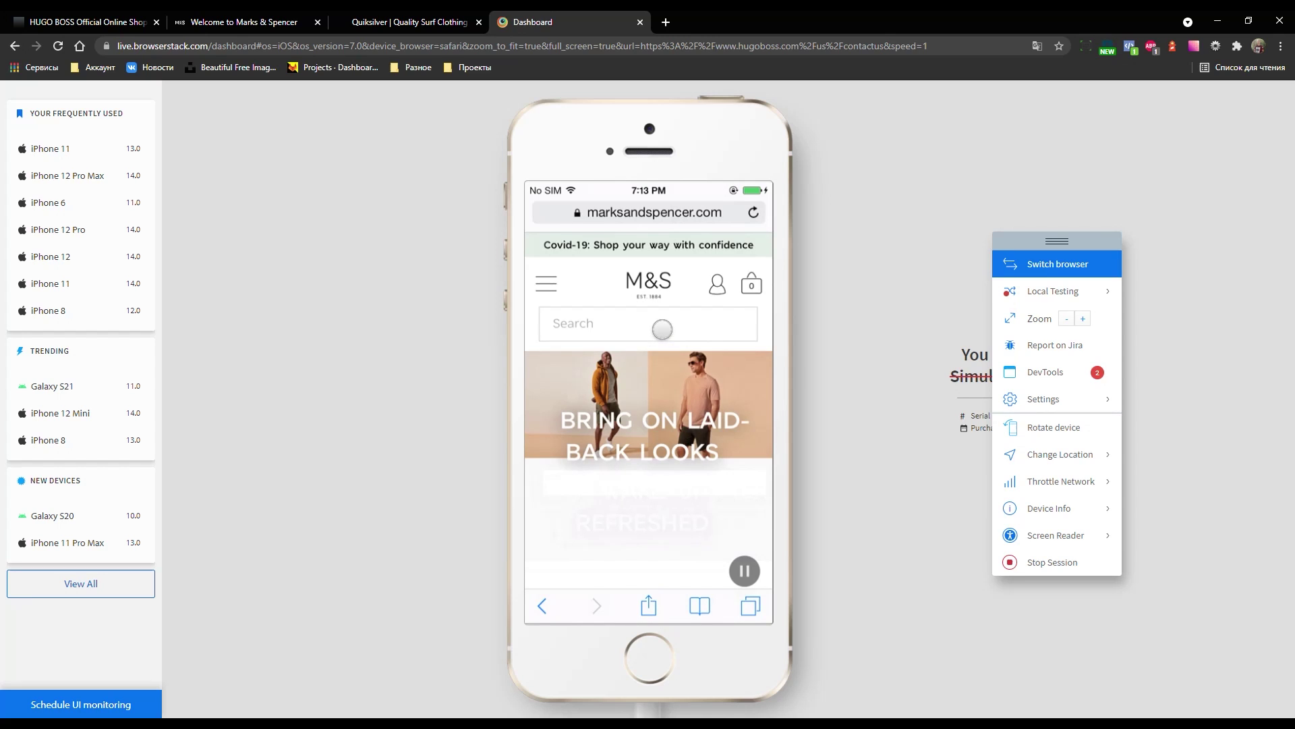
- Scroll the M&S home page and open the 50% OFF sale offers banner
{"action": "scroll", "coordinate": [663, 329], "scroll_direction": "down", "scroll_amount": 5}
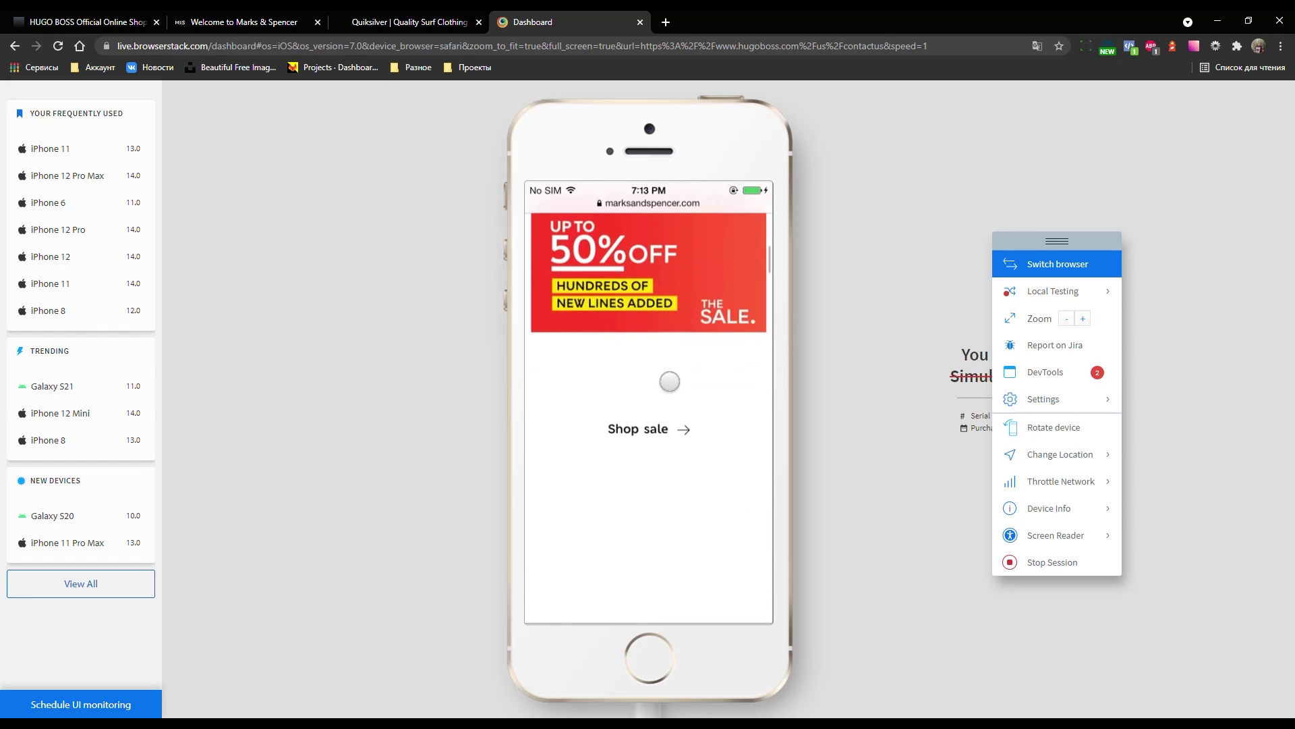
{"action": "scroll", "coordinate": [669, 381], "scroll_direction": "up", "scroll_amount": 10}
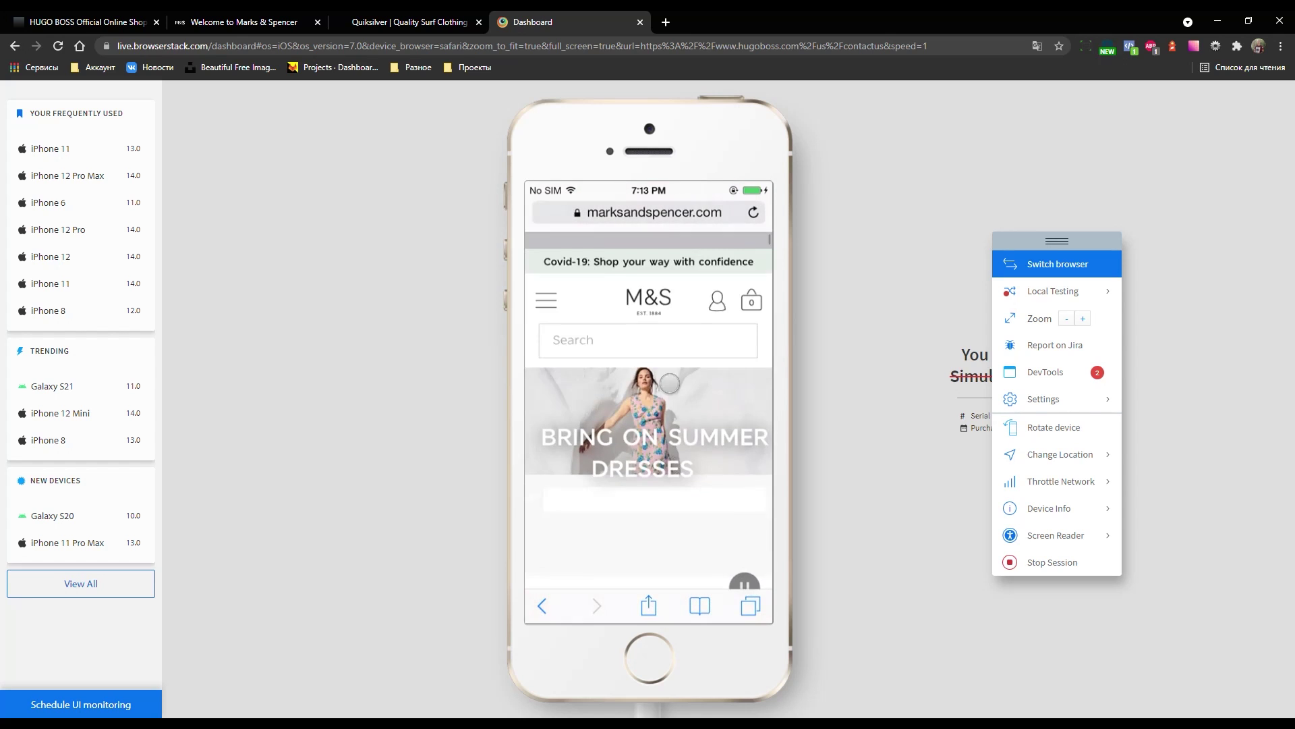
{"action": "scroll", "coordinate": [670, 383], "scroll_direction": "down", "scroll_amount": 5}
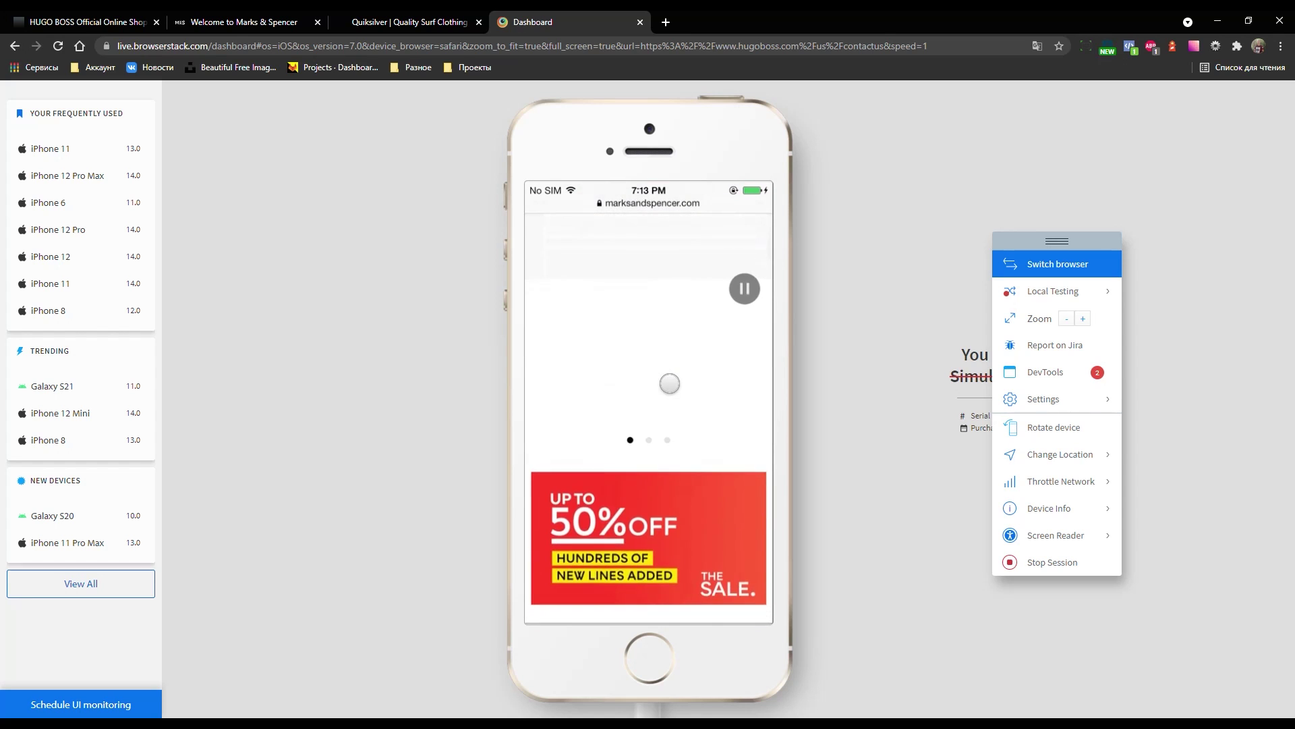
{"action": "scroll", "coordinate": [672, 308], "scroll_direction": "down", "scroll_amount": 4}
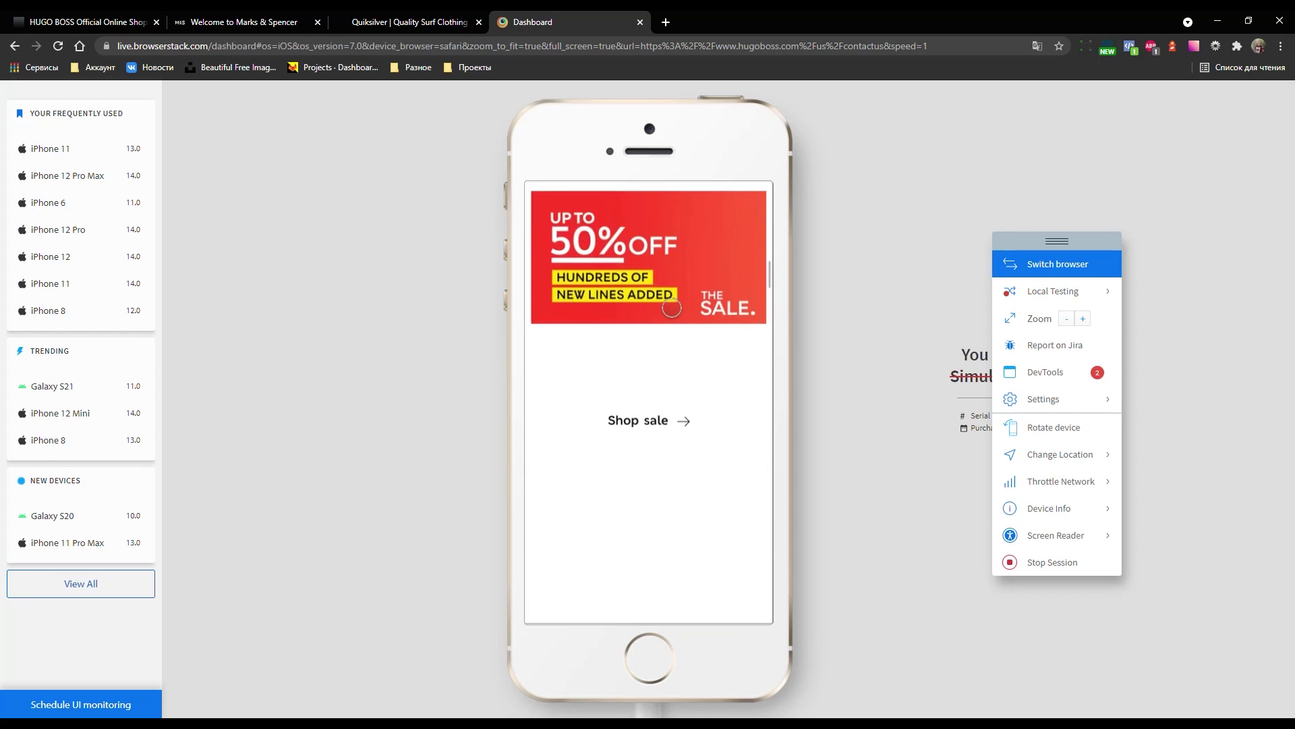
{"action": "scroll", "coordinate": [671, 307], "scroll_direction": "up", "scroll_amount": 1}
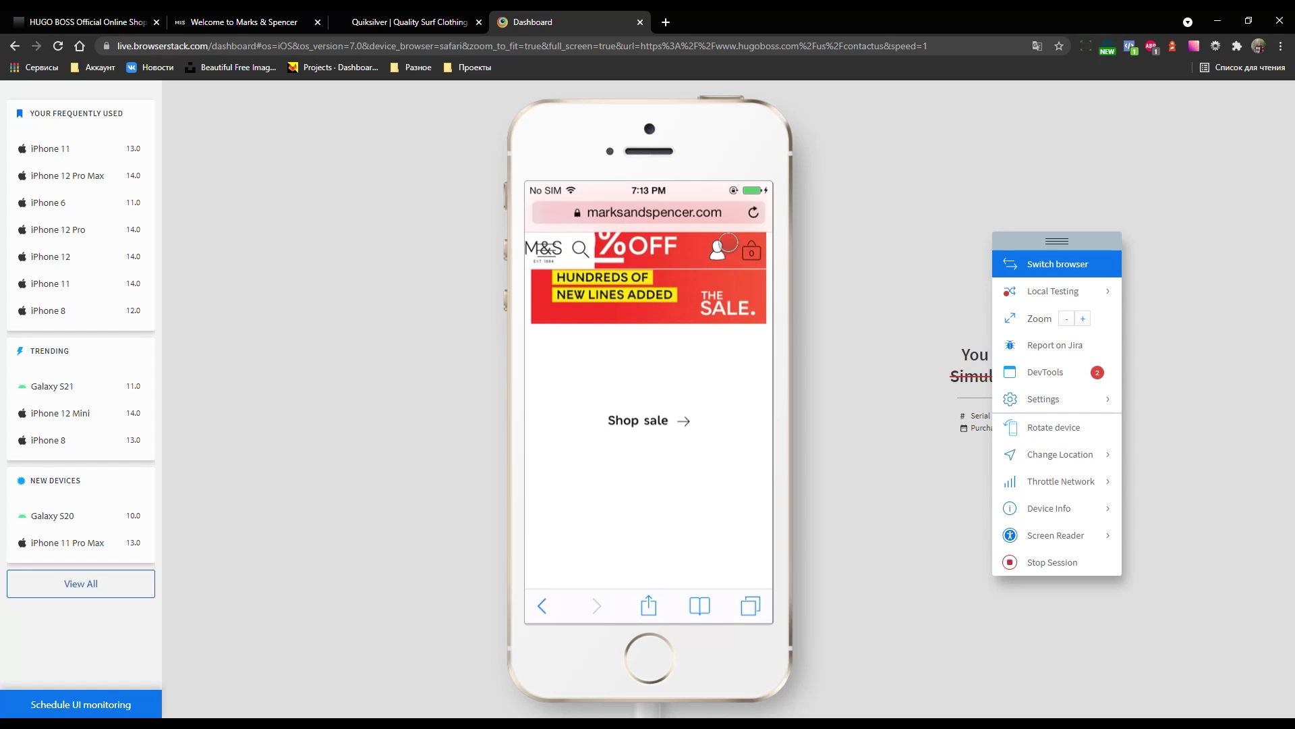
{"action": "scroll", "coordinate": [717, 337], "scroll_direction": "down", "scroll_amount": 5}
{"action": "scroll", "coordinate": [717, 346], "scroll_direction": "up", "scroll_amount": 5}
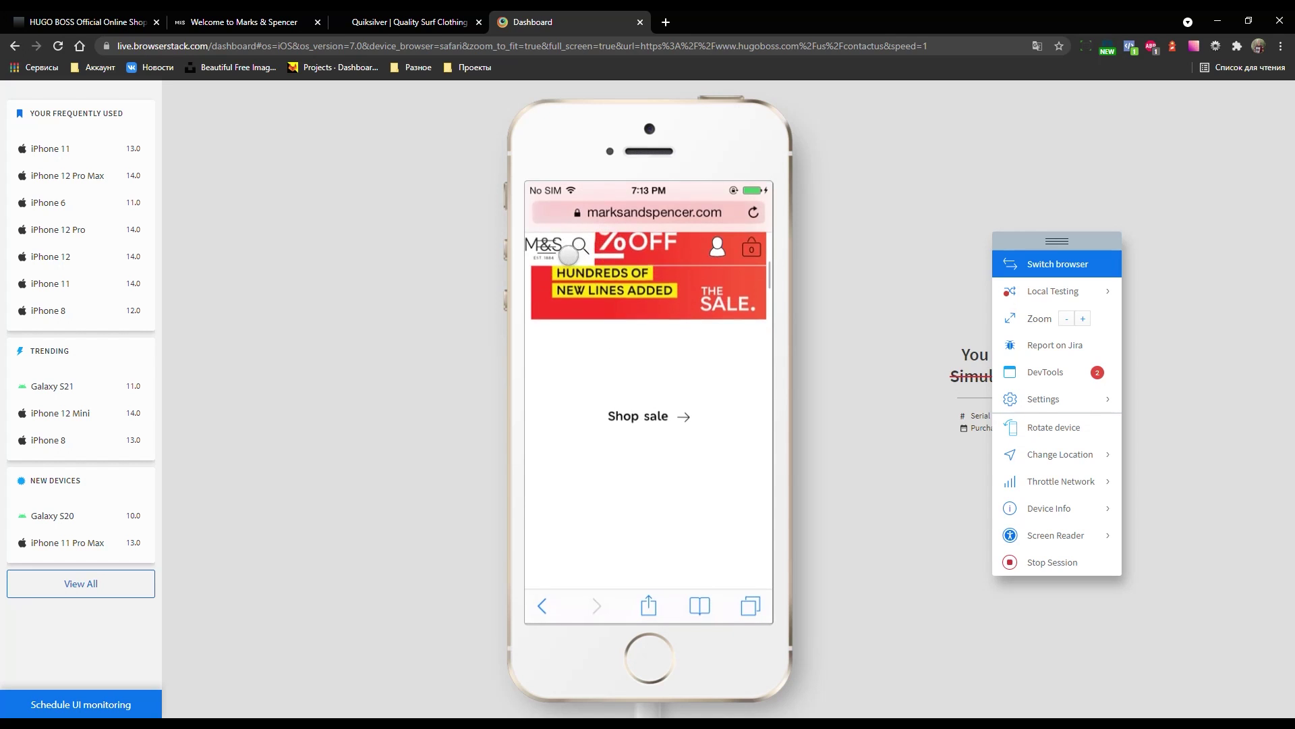
{"action": "scroll", "coordinate": [641, 282], "scroll_direction": "up", "scroll_amount": 5}
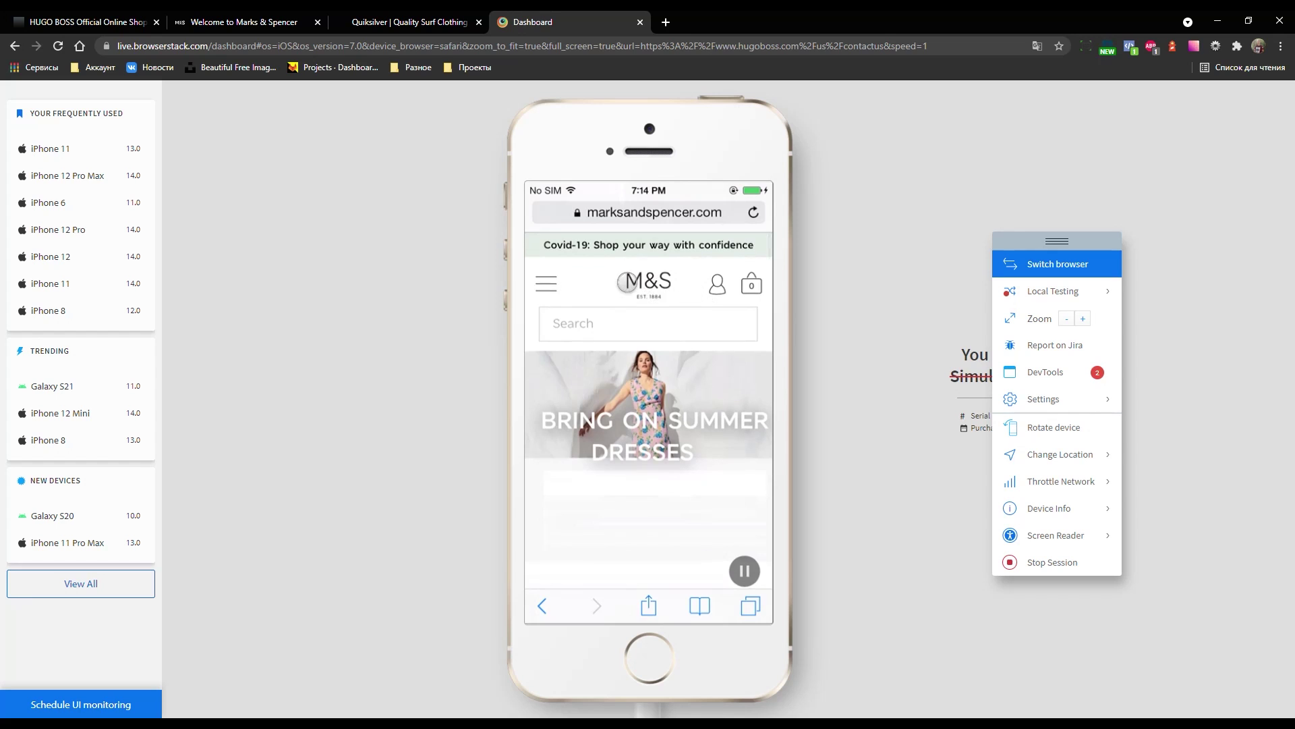
{"action": "scroll", "coordinate": [618, 297], "scroll_direction": "down", "scroll_amount": 5}
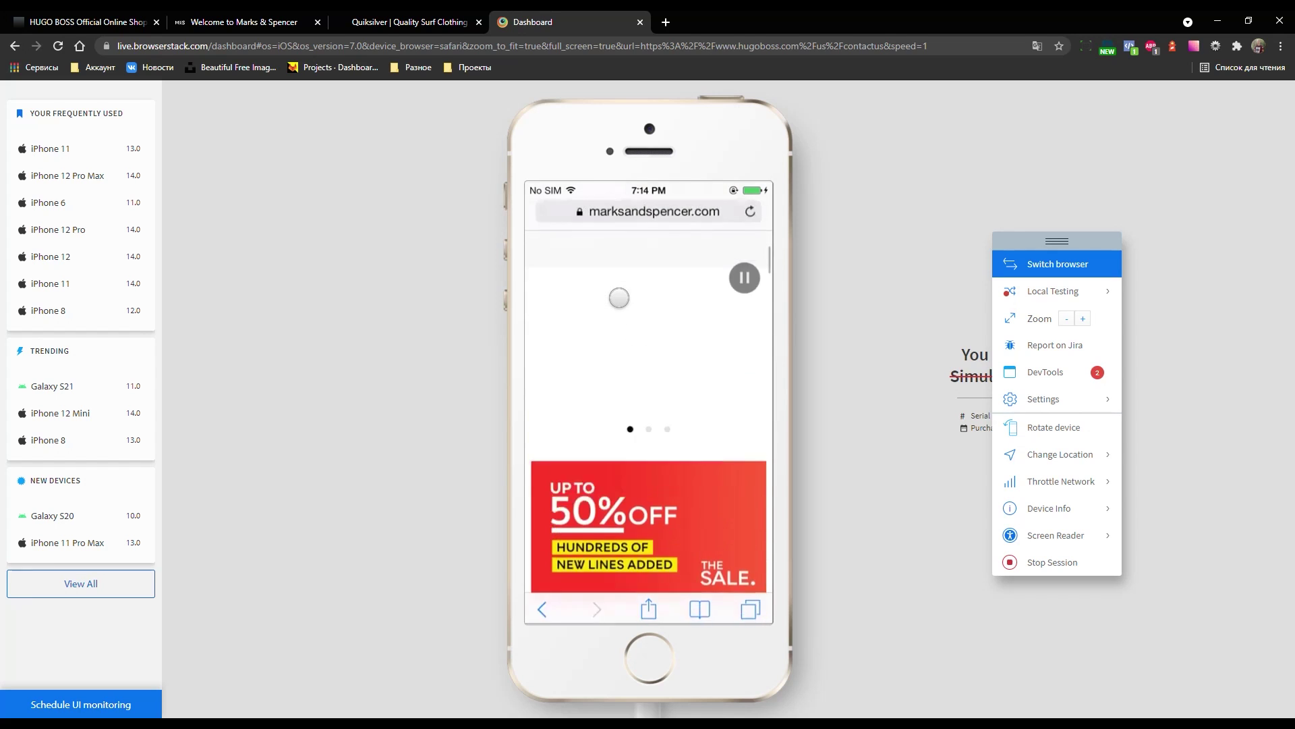
{"action": "scroll", "coordinate": [618, 297], "scroll_direction": "up", "scroll_amount": 2}
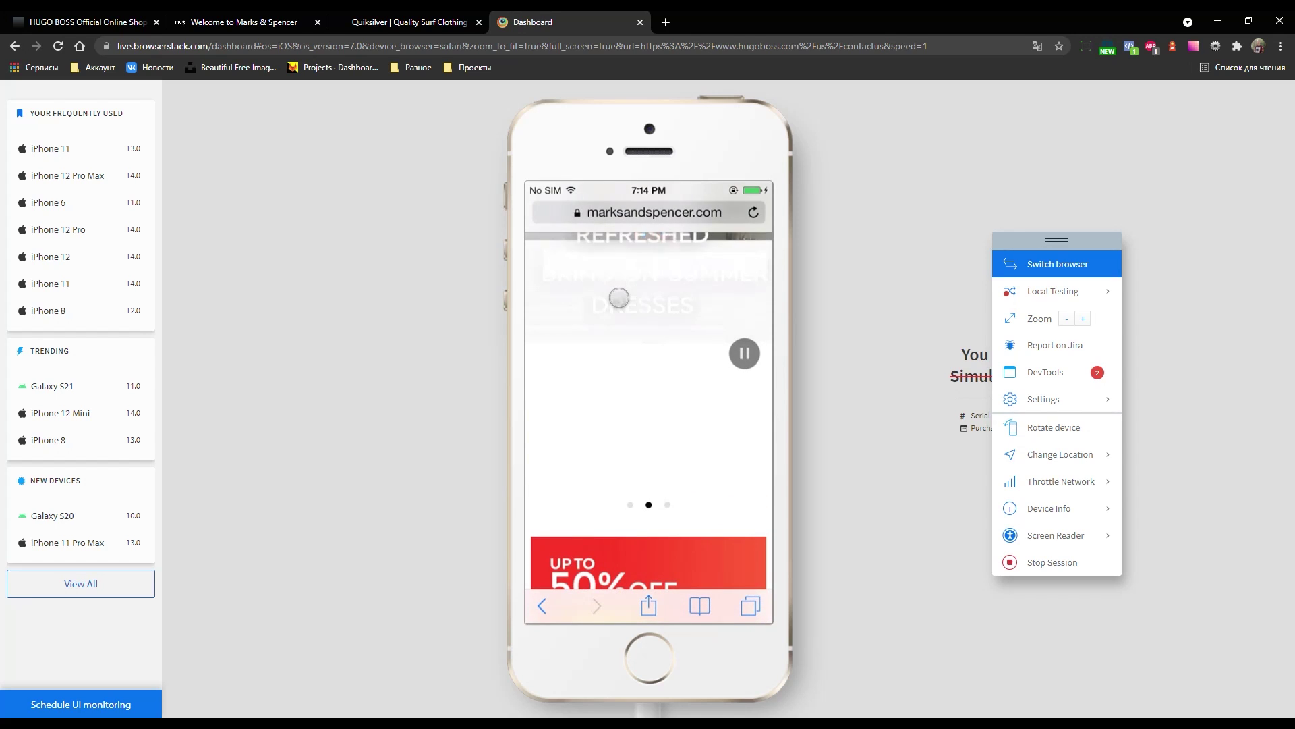
{"action": "scroll", "coordinate": [619, 297], "scroll_direction": "down", "scroll_amount": 4}
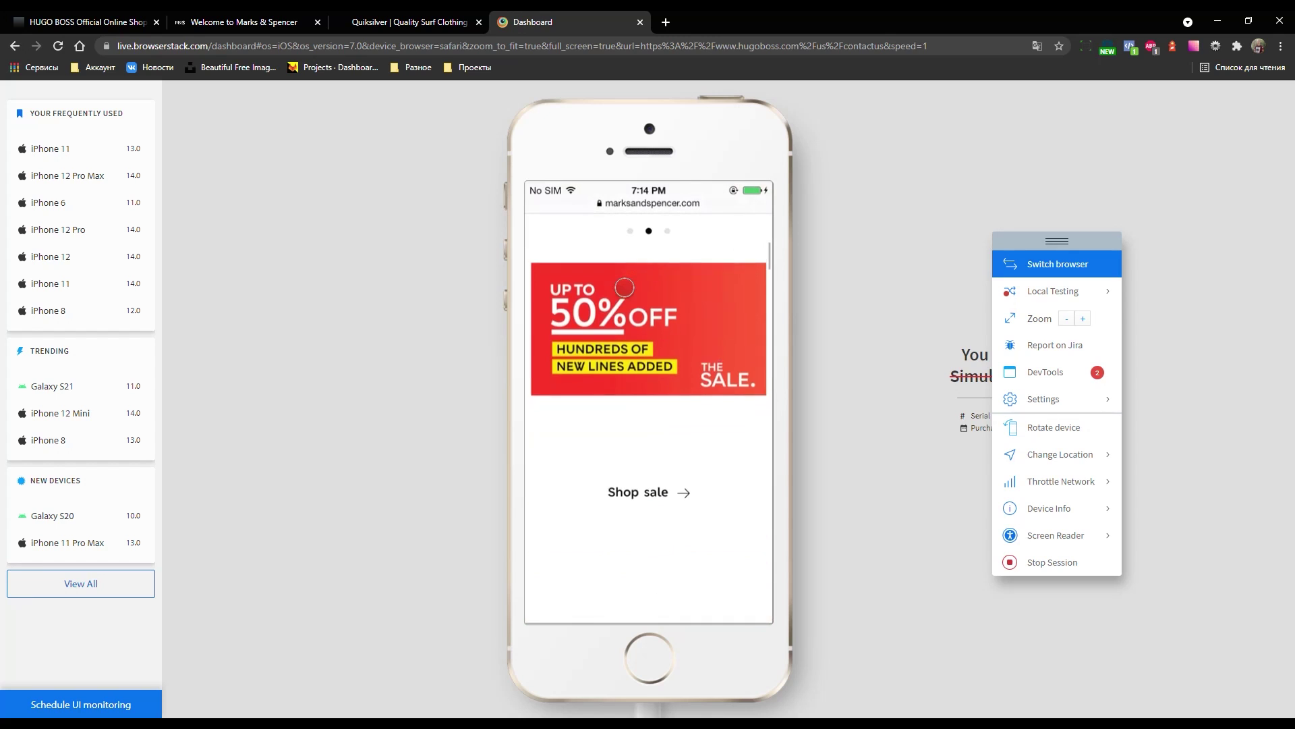
{"action": "left_click", "coordinate": [620, 284]}
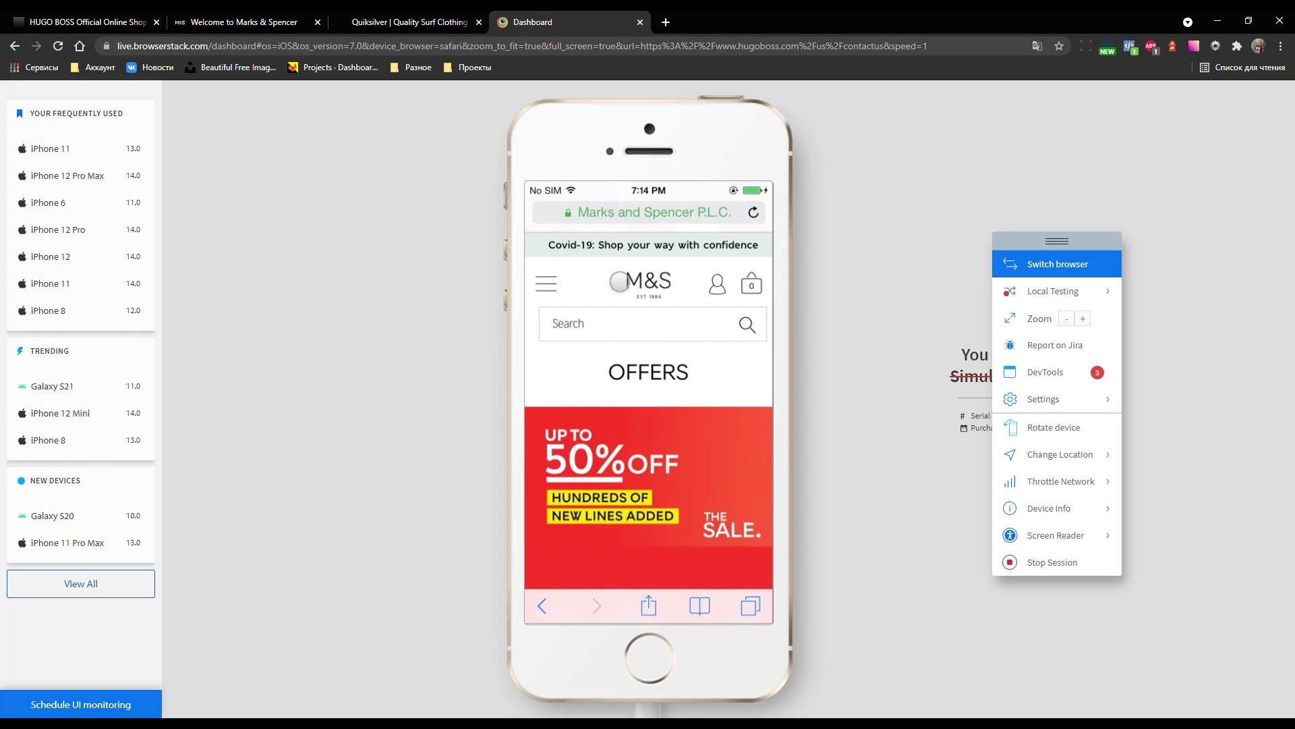
- Go back to the M&S homepage and open, then close, the All Departments menu
{"action": "left_click", "coordinate": [619, 282]}
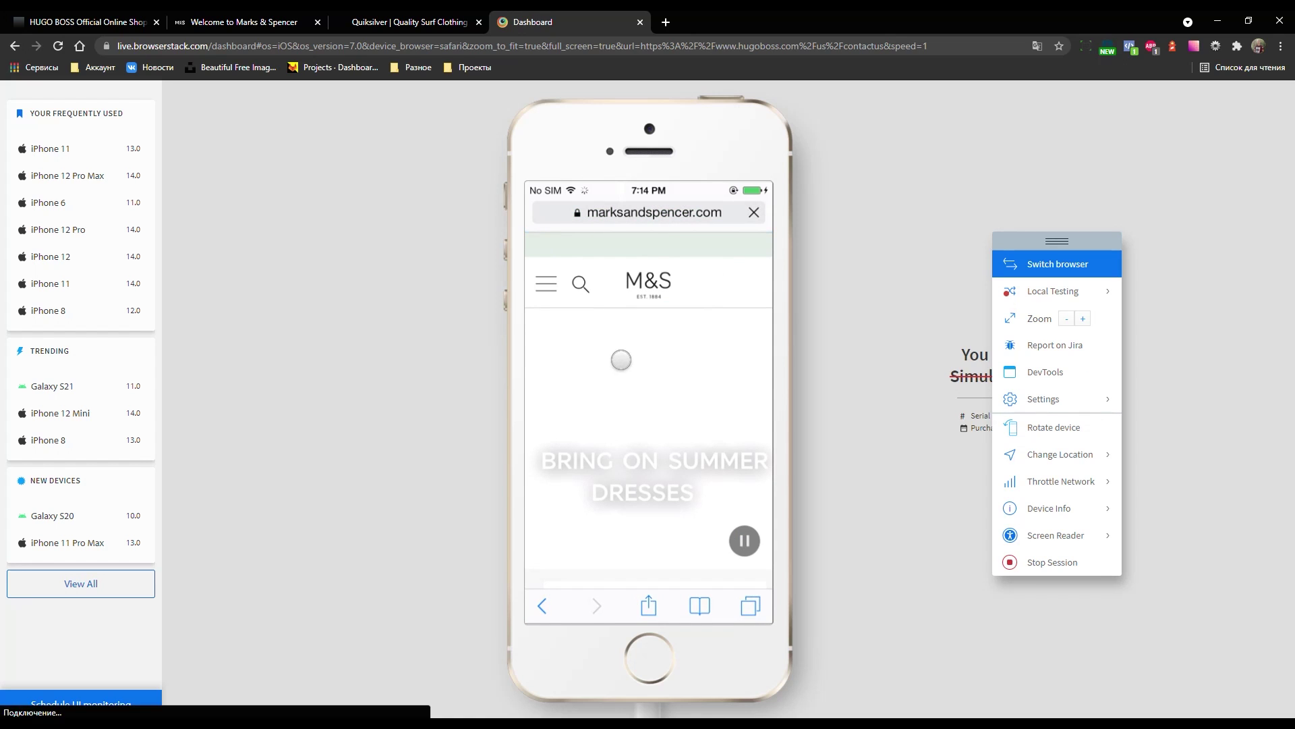
{"action": "scroll", "coordinate": [625, 364], "scroll_direction": "down", "scroll_amount": 10}
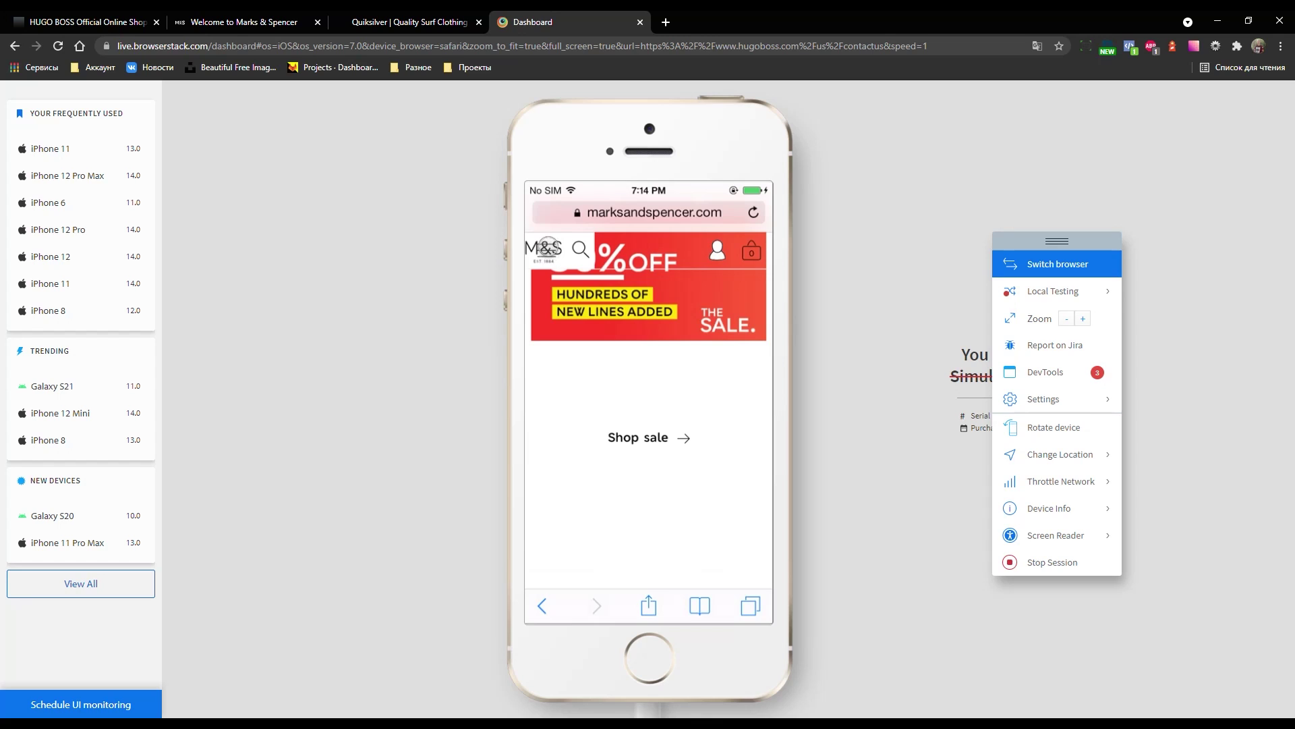
{"action": "left_click", "coordinate": [554, 273]}
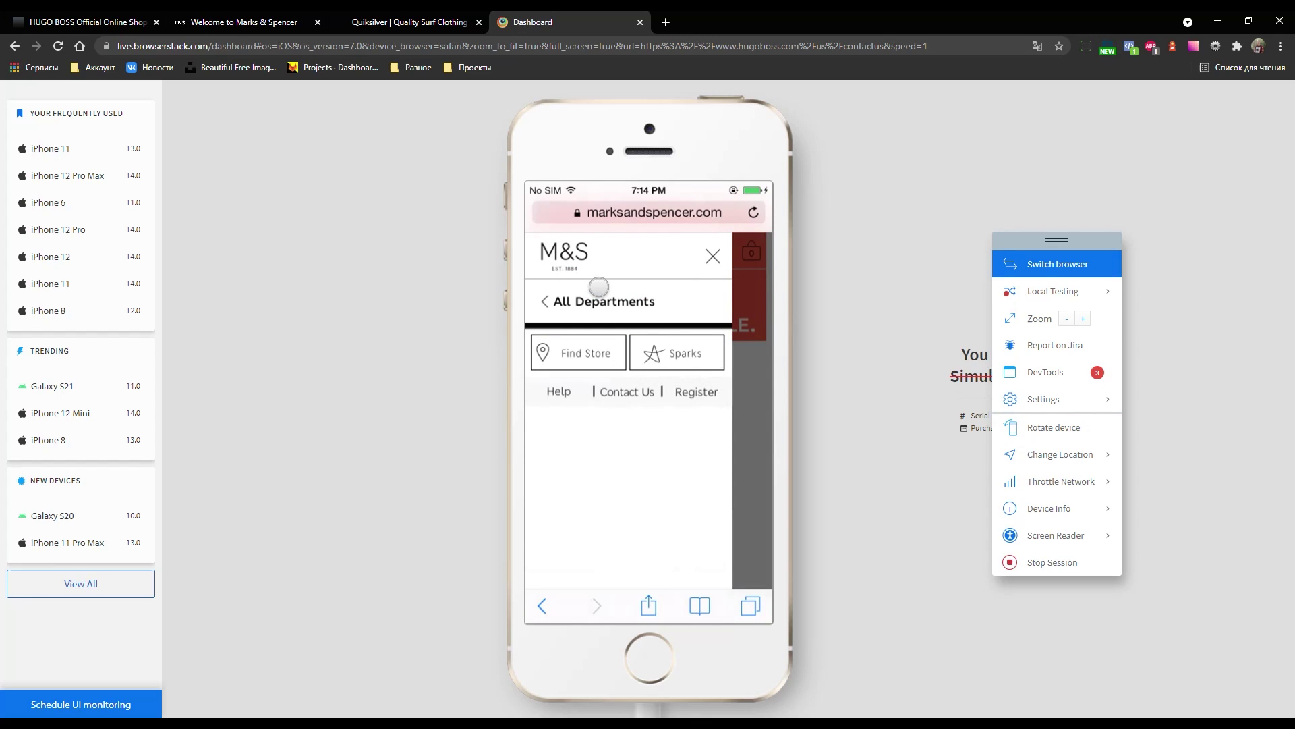
{"action": "left_click", "coordinate": [663, 302]}
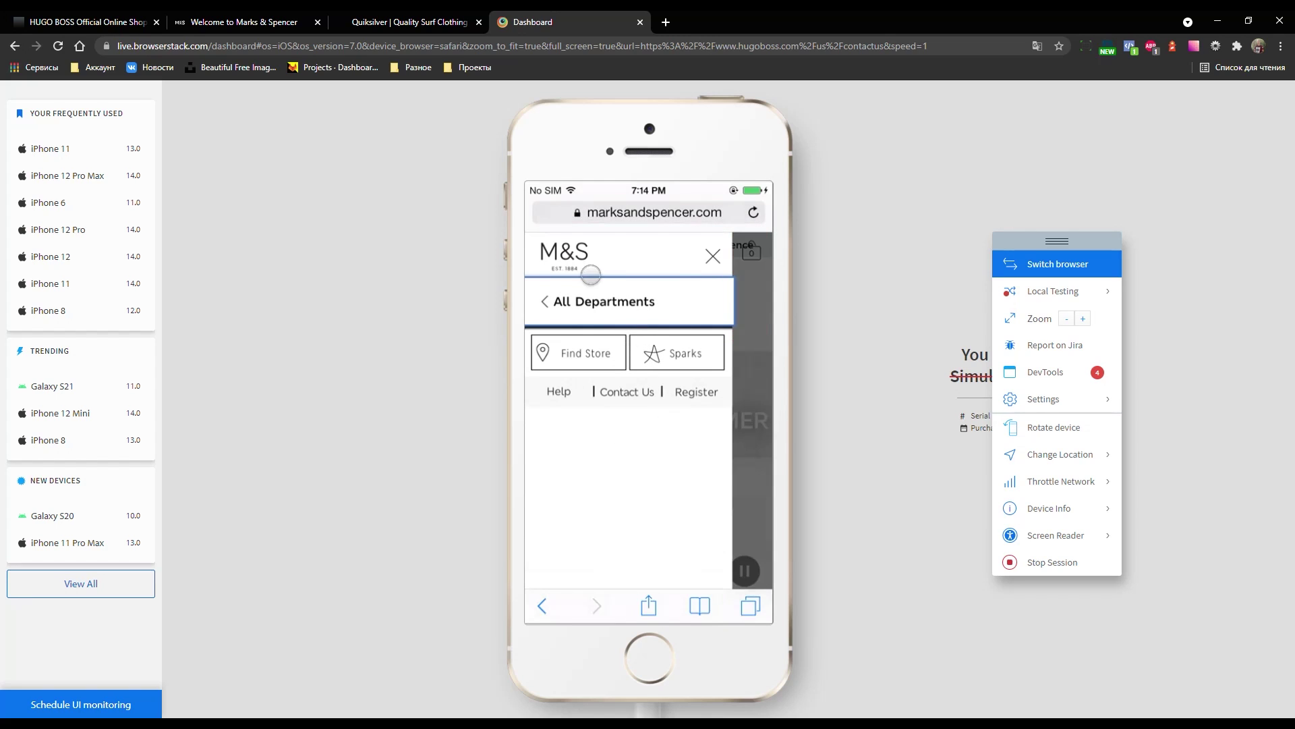
{"action": "left_click", "coordinate": [746, 483]}
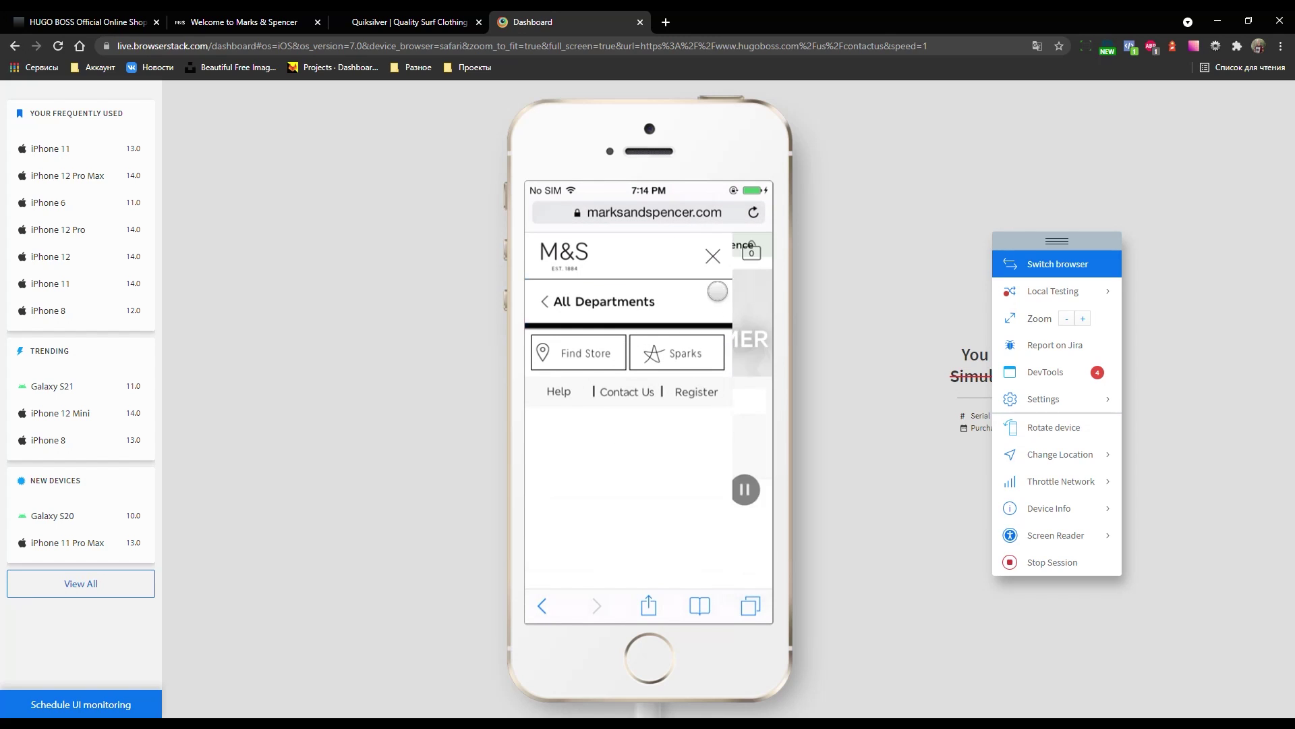
- Swipe the hero carousel to the next slide and open and close the department menu
{"action": "left_click_drag", "start_coordinate": [674, 453], "coordinate": [577, 437]}
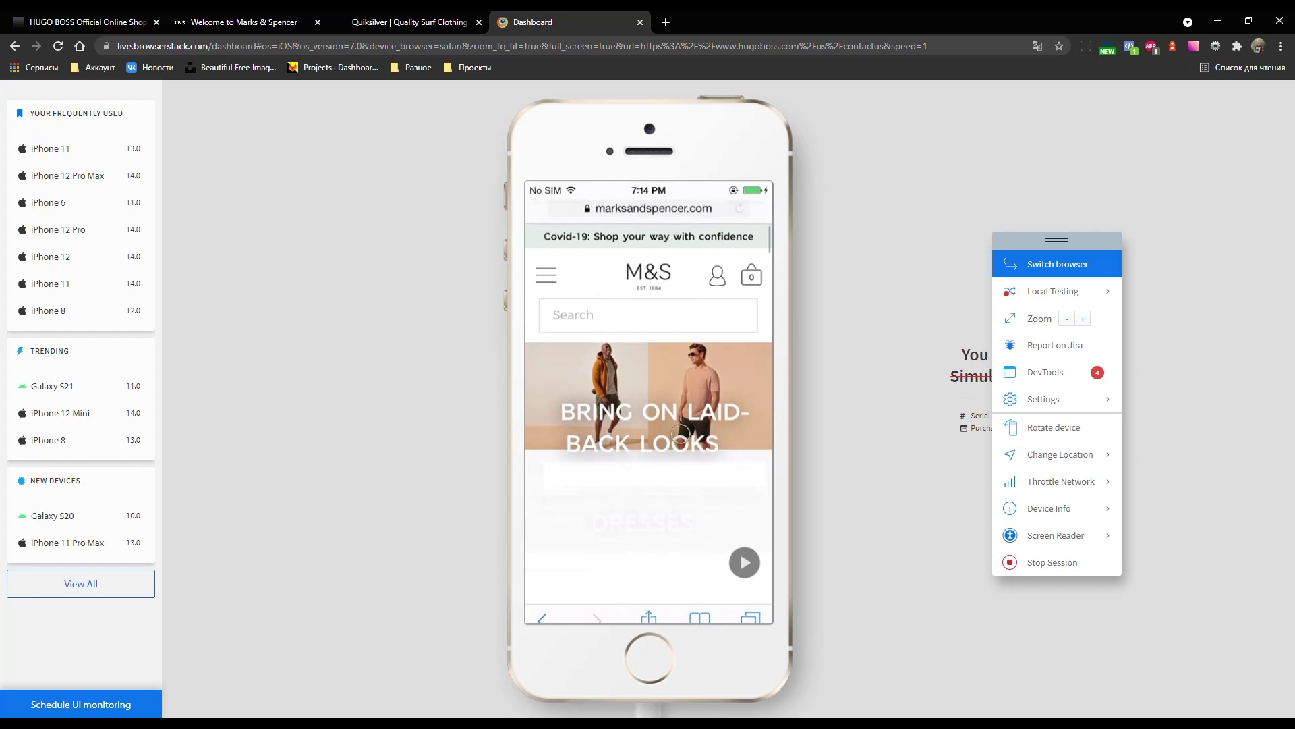
{"action": "left_click", "coordinate": [556, 278]}
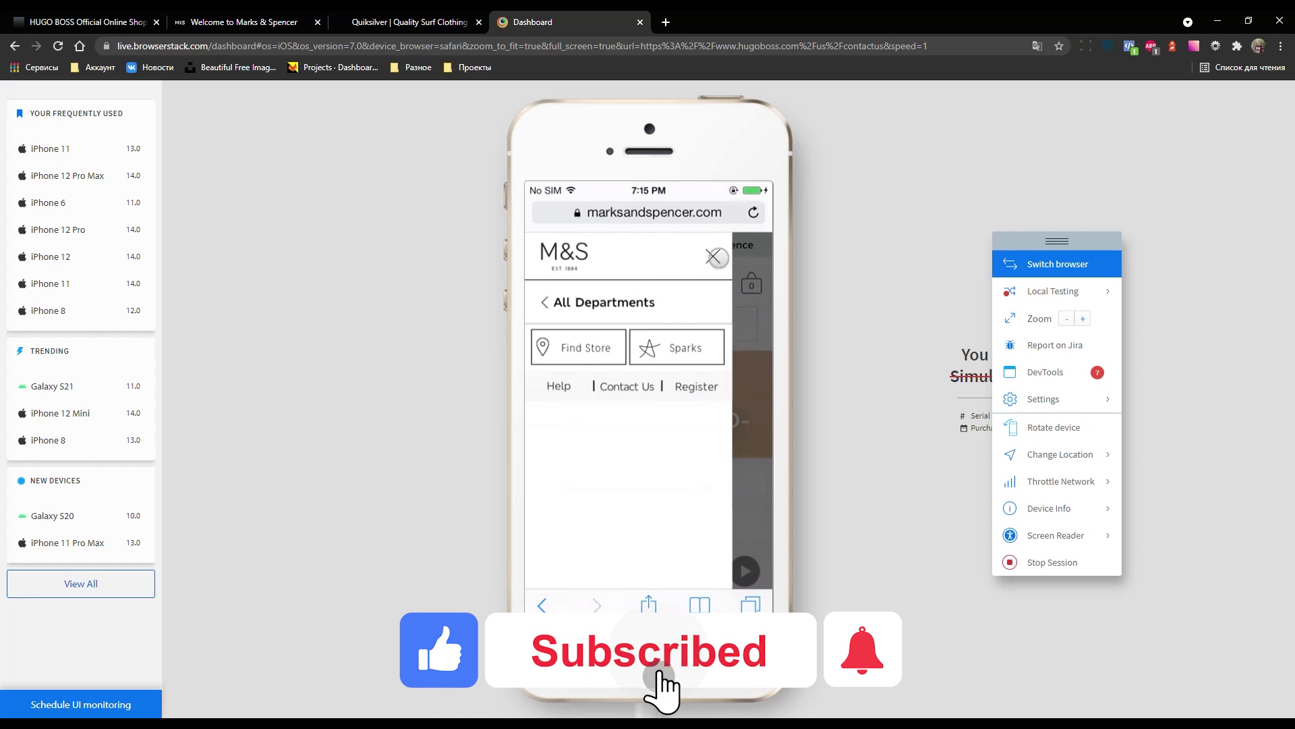
{"action": "left_click", "coordinate": [732, 342]}
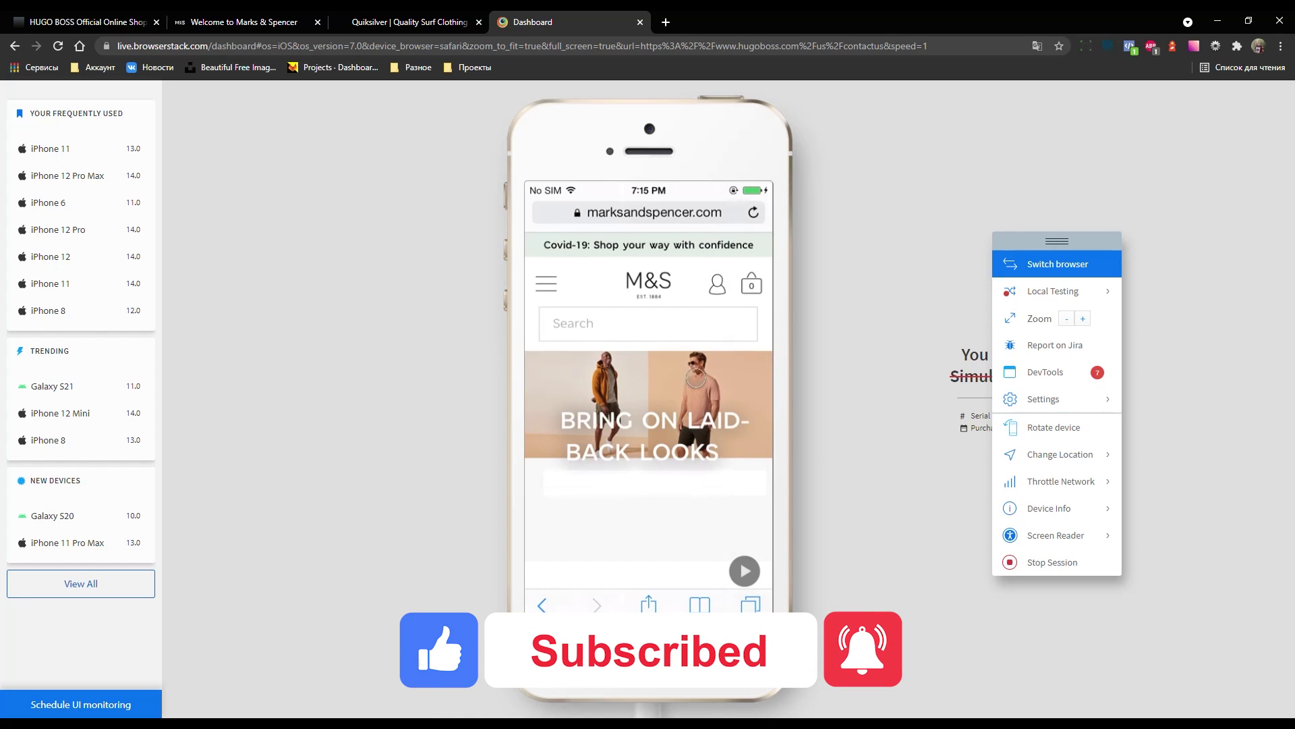
- Scroll down the M&S homepage and dismiss the internet connection warning
{"action": "scroll", "coordinate": [693, 378], "scroll_direction": "down", "scroll_amount": 5}
{"action": "scroll", "coordinate": [690, 402], "scroll_direction": "down", "scroll_amount": 3}
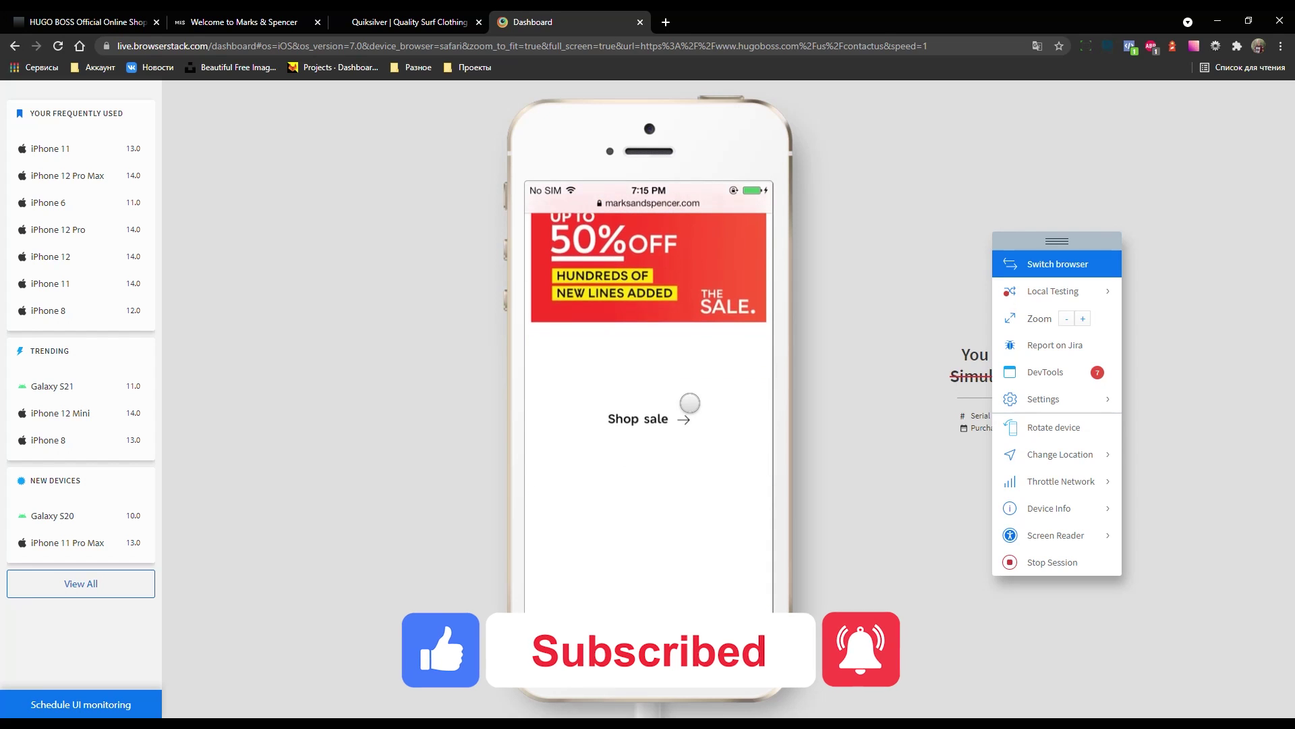
{"action": "scroll", "coordinate": [688, 402], "scroll_direction": "down", "scroll_amount": 3}
{"action": "scroll", "coordinate": [684, 390], "scroll_direction": "down", "scroll_amount": 2}
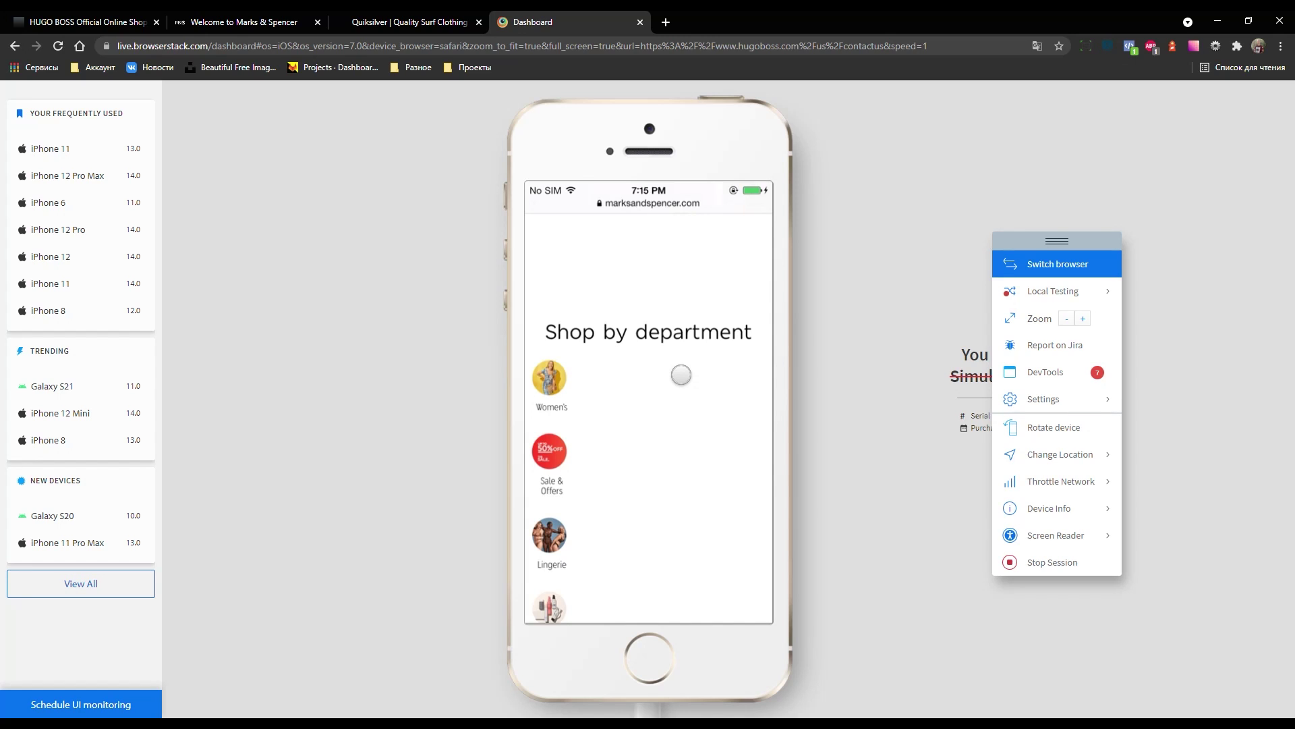
{"action": "scroll", "coordinate": [664, 371], "scroll_direction": "down", "scroll_amount": 3}
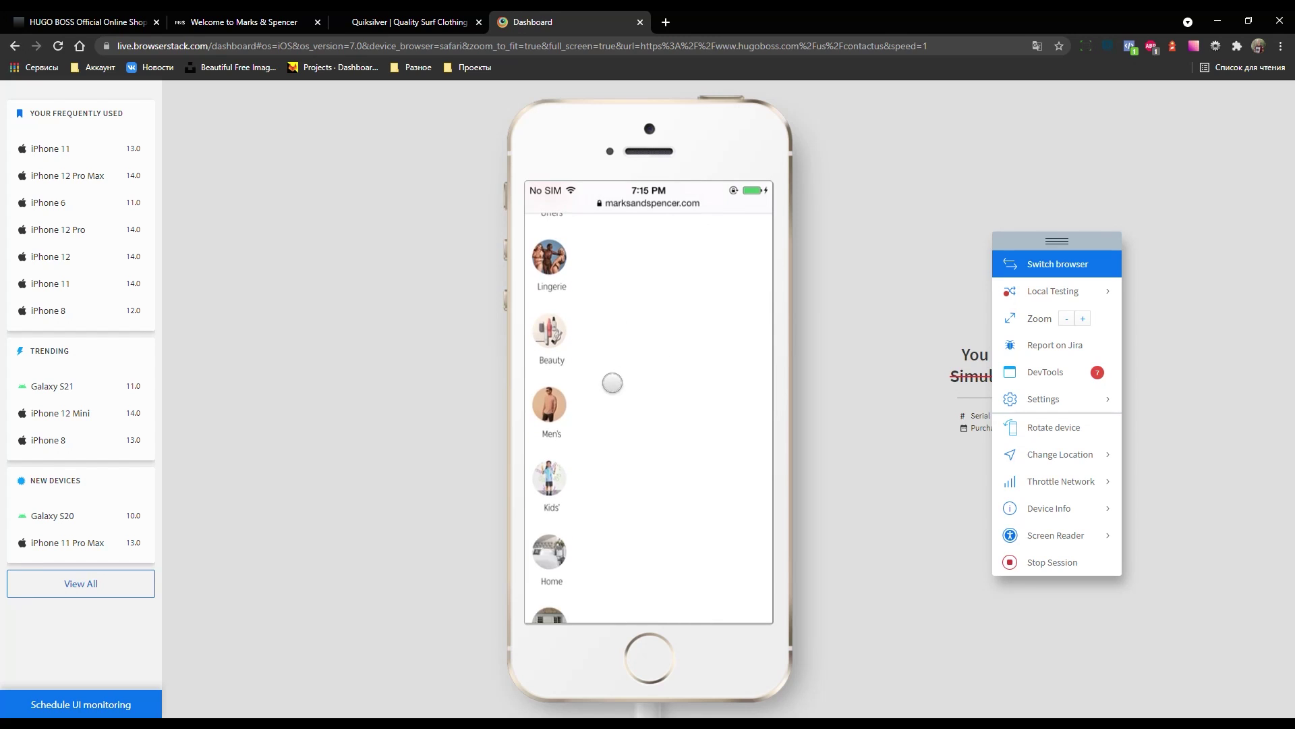
{"action": "scroll", "coordinate": [651, 456], "scroll_direction": "up", "scroll_amount": 5}
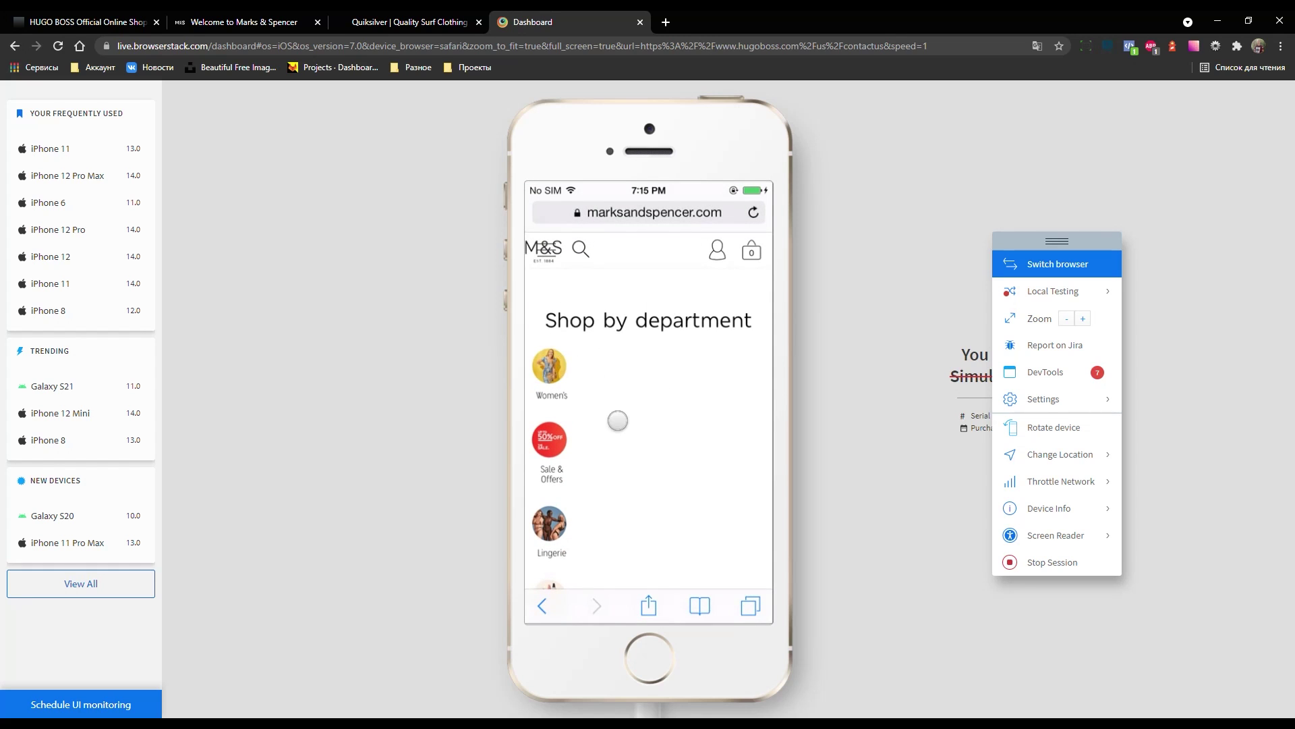
{"action": "scroll", "coordinate": [616, 401], "scroll_direction": "down", "scroll_amount": 5}
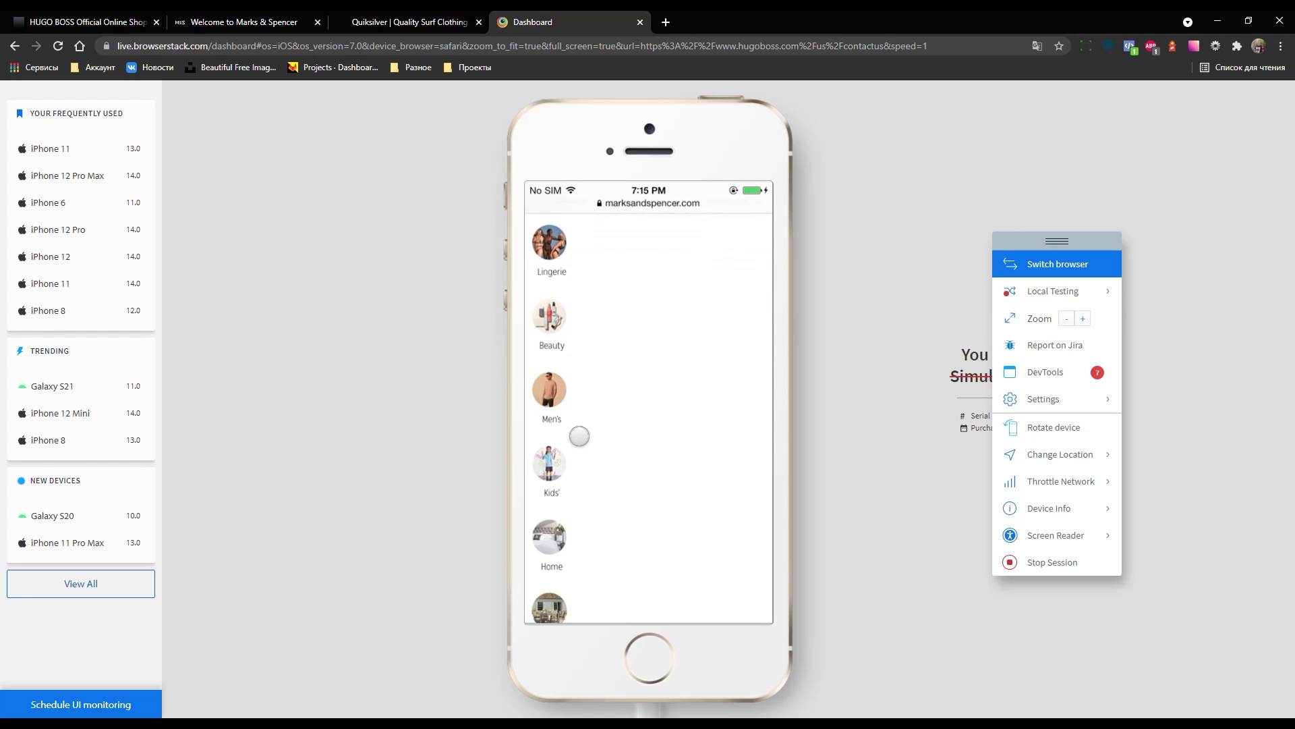
{"action": "scroll", "coordinate": [600, 425], "scroll_direction": "down", "scroll_amount": 5}
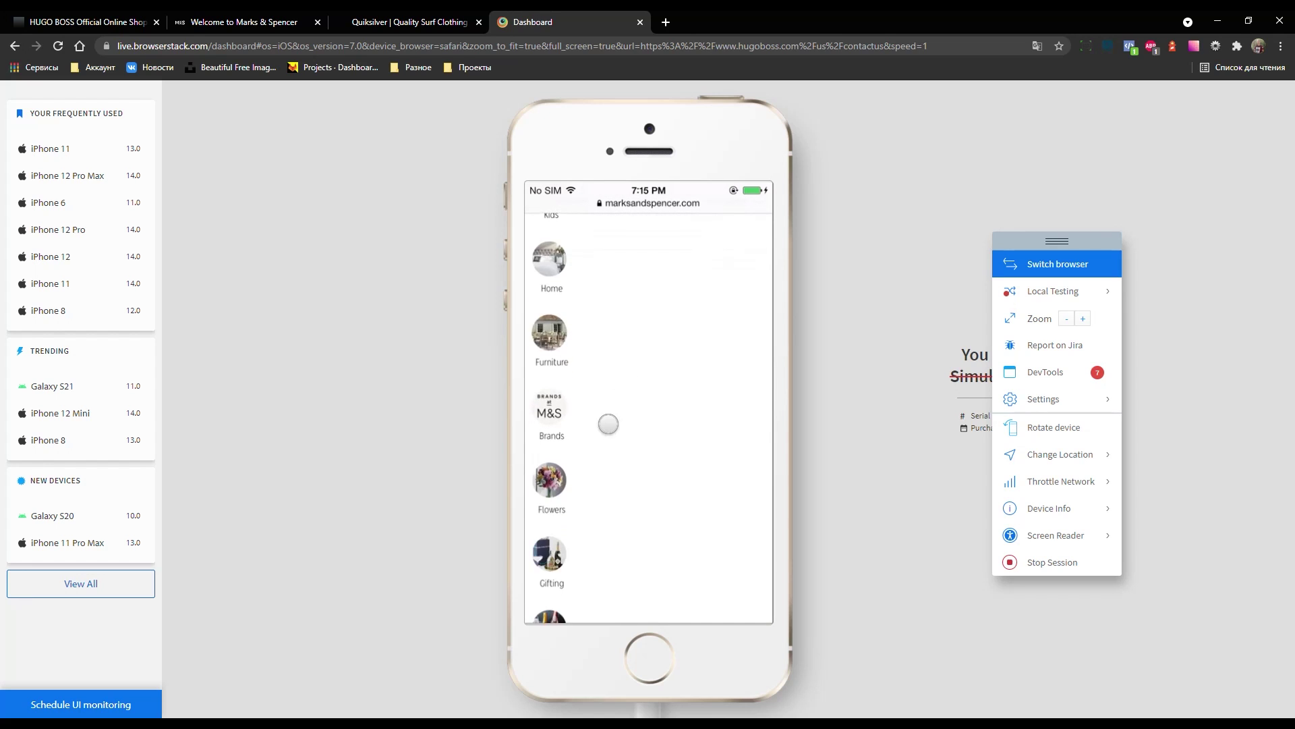
{"action": "scroll", "coordinate": [620, 362], "scroll_direction": "down", "scroll_amount": 3}
{"action": "scroll", "coordinate": [637, 362], "scroll_direction": "down", "scroll_amount": 5}
{"action": "scroll", "coordinate": [640, 368], "scroll_direction": "down", "scroll_amount": 3}
{"action": "scroll", "coordinate": [643, 371], "scroll_direction": "down", "scroll_amount": 3}
{"action": "scroll", "coordinate": [659, 360], "scroll_direction": "up", "scroll_amount": 3}
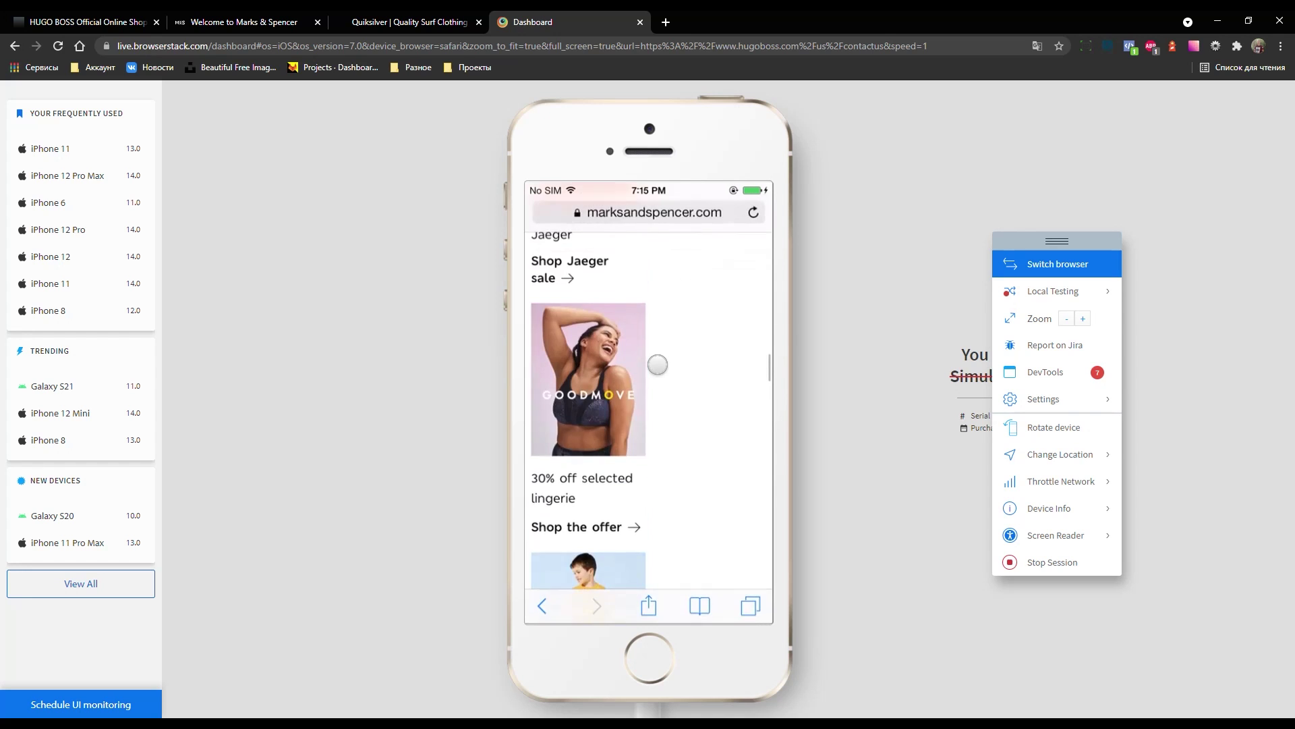
{"action": "scroll", "coordinate": [660, 394], "scroll_direction": "down", "scroll_amount": 1}
{"action": "scroll", "coordinate": [659, 395], "scroll_direction": "down", "scroll_amount": 3}
{"action": "scroll", "coordinate": [653, 387], "scroll_direction": "down", "scroll_amount": 3}
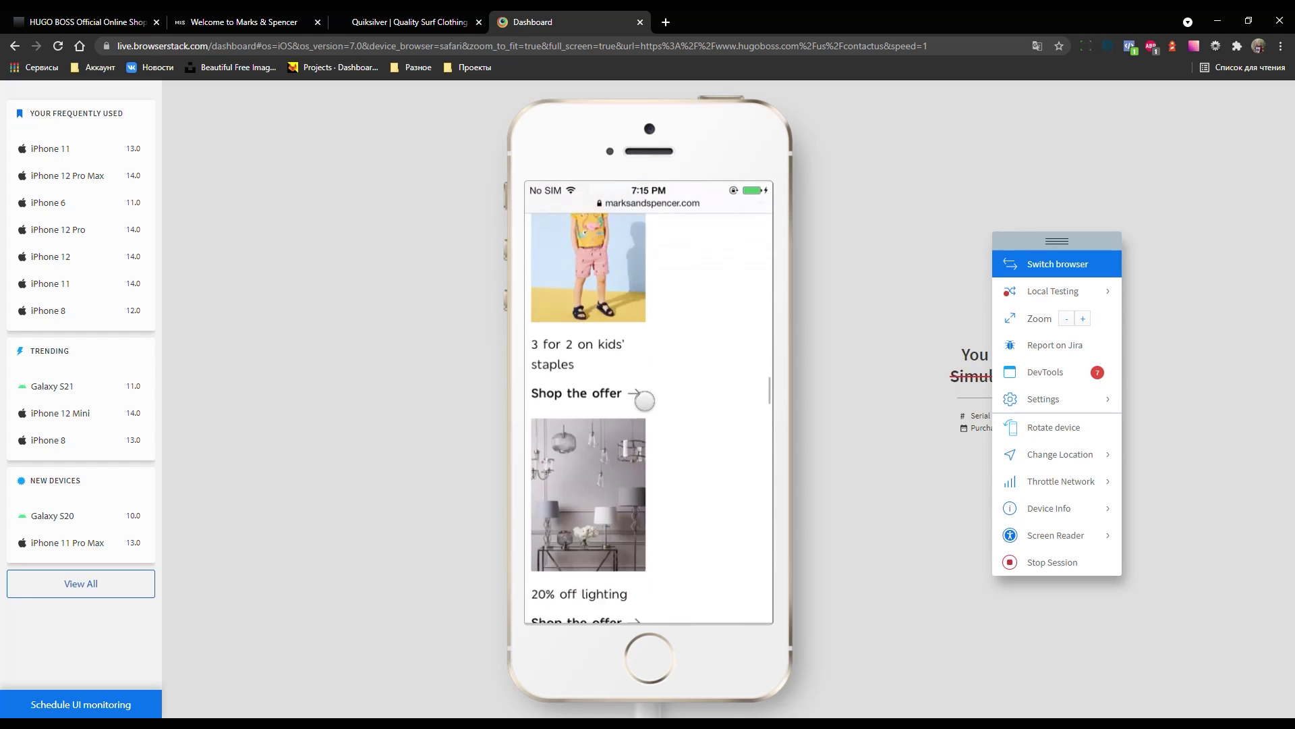
{"action": "scroll", "coordinate": [642, 396], "scroll_direction": "down", "scroll_amount": 3}
{"action": "scroll", "coordinate": [635, 412], "scroll_direction": "down", "scroll_amount": 3}
{"action": "scroll", "coordinate": [636, 406], "scroll_direction": "down", "scroll_amount": 2}
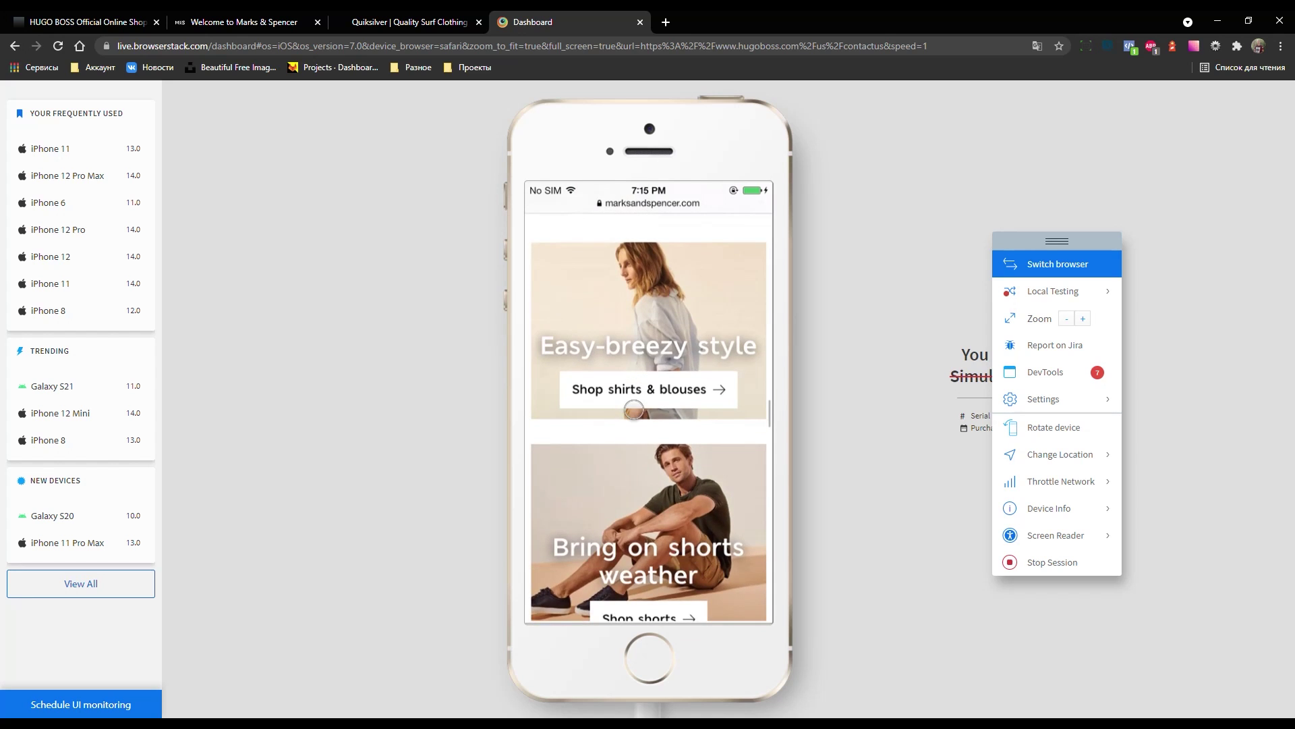
{"action": "scroll", "coordinate": [634, 403], "scroll_direction": "down", "scroll_amount": 3}
{"action": "scroll", "coordinate": [634, 404], "scroll_direction": "up", "scroll_amount": 4}
{"action": "scroll", "coordinate": [634, 405], "scroll_direction": "down", "scroll_amount": 2}
{"action": "scroll", "coordinate": [635, 404], "scroll_direction": "down", "scroll_amount": 3}
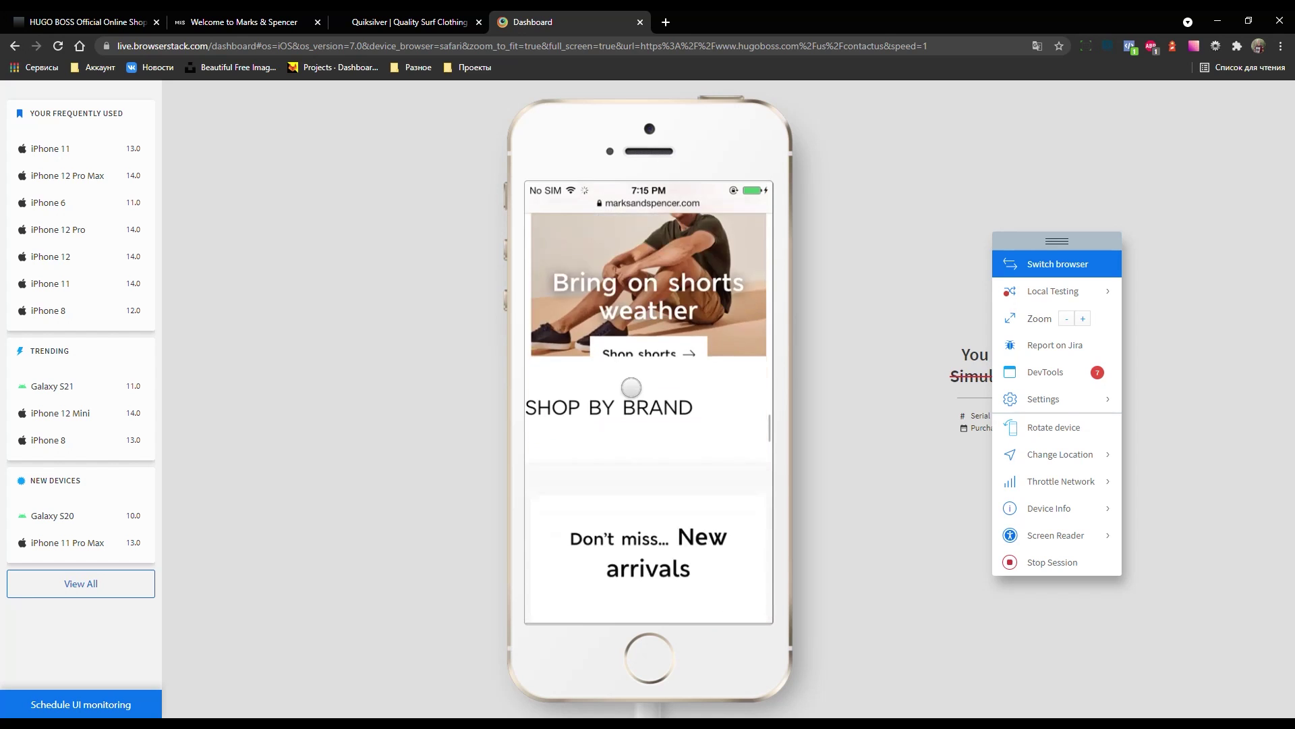
{"action": "scroll", "coordinate": [634, 405], "scroll_direction": "up", "scroll_amount": 4}
{"action": "scroll", "coordinate": [631, 391], "scroll_direction": "down", "scroll_amount": 5}
{"action": "scroll", "coordinate": [631, 391], "scroll_direction": "down", "scroll_amount": 3}
{"action": "scroll", "coordinate": [632, 391], "scroll_direction": "down", "scroll_amount": 3}
{"action": "scroll", "coordinate": [631, 391], "scroll_direction": "down", "scroll_amount": 3}
{"action": "left_click", "coordinate": [1274, 161]}
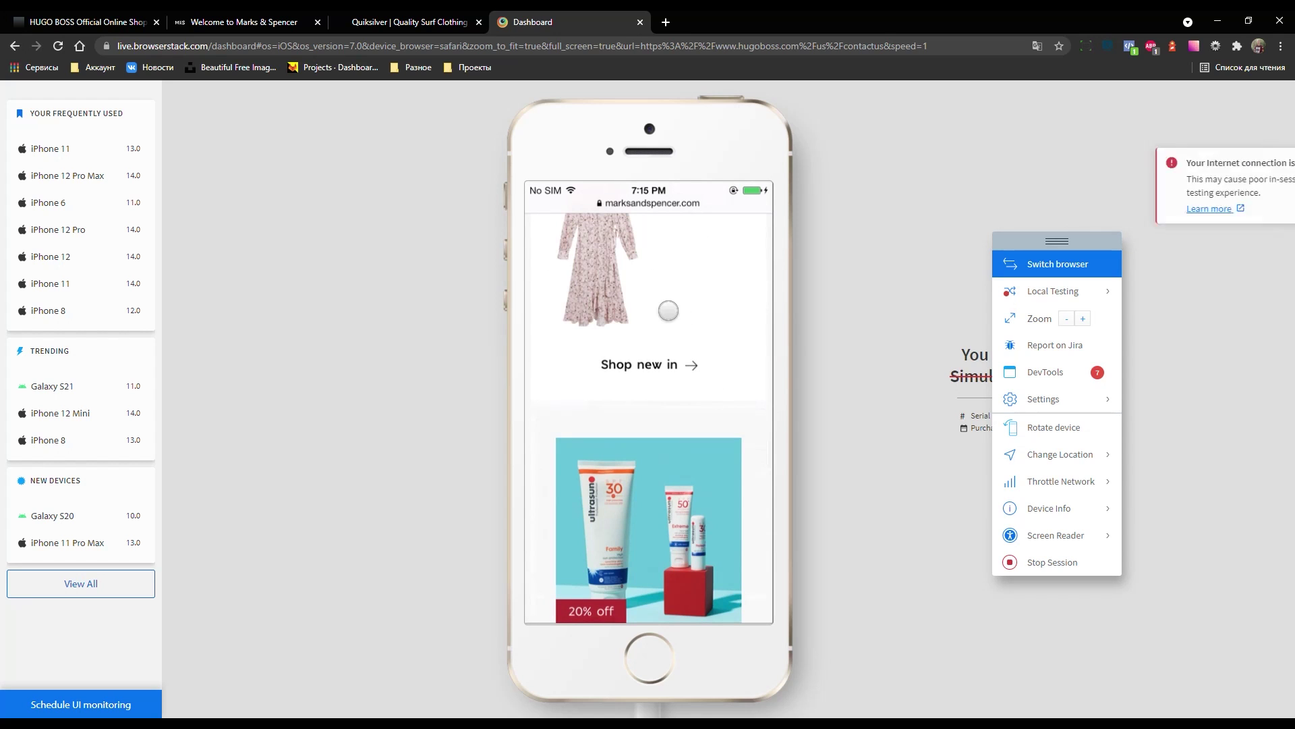
- Scroll on to the footer's payment options, then switch the session to iPhone 12 Pro Max
{"action": "scroll", "coordinate": [675, 336], "scroll_direction": "down", "scroll_amount": 2}
{"action": "scroll", "coordinate": [676, 336], "scroll_direction": "down", "scroll_amount": 3}
{"action": "scroll", "coordinate": [675, 336], "scroll_direction": "down", "scroll_amount": 3}
{"action": "scroll", "coordinate": [675, 336], "scroll_direction": "down", "scroll_amount": 4}
{"action": "scroll", "coordinate": [675, 336], "scroll_direction": "down", "scroll_amount": 5}
{"action": "scroll", "coordinate": [675, 336], "scroll_direction": "down", "scroll_amount": 3}
{"action": "scroll", "coordinate": [676, 336], "scroll_direction": "up", "scroll_amount": 2}
{"action": "scroll", "coordinate": [675, 336], "scroll_direction": "down", "scroll_amount": 3}
{"action": "scroll", "coordinate": [675, 336], "scroll_direction": "up", "scroll_amount": 2}
{"action": "scroll", "coordinate": [675, 336], "scroll_direction": "down", "scroll_amount": 5}
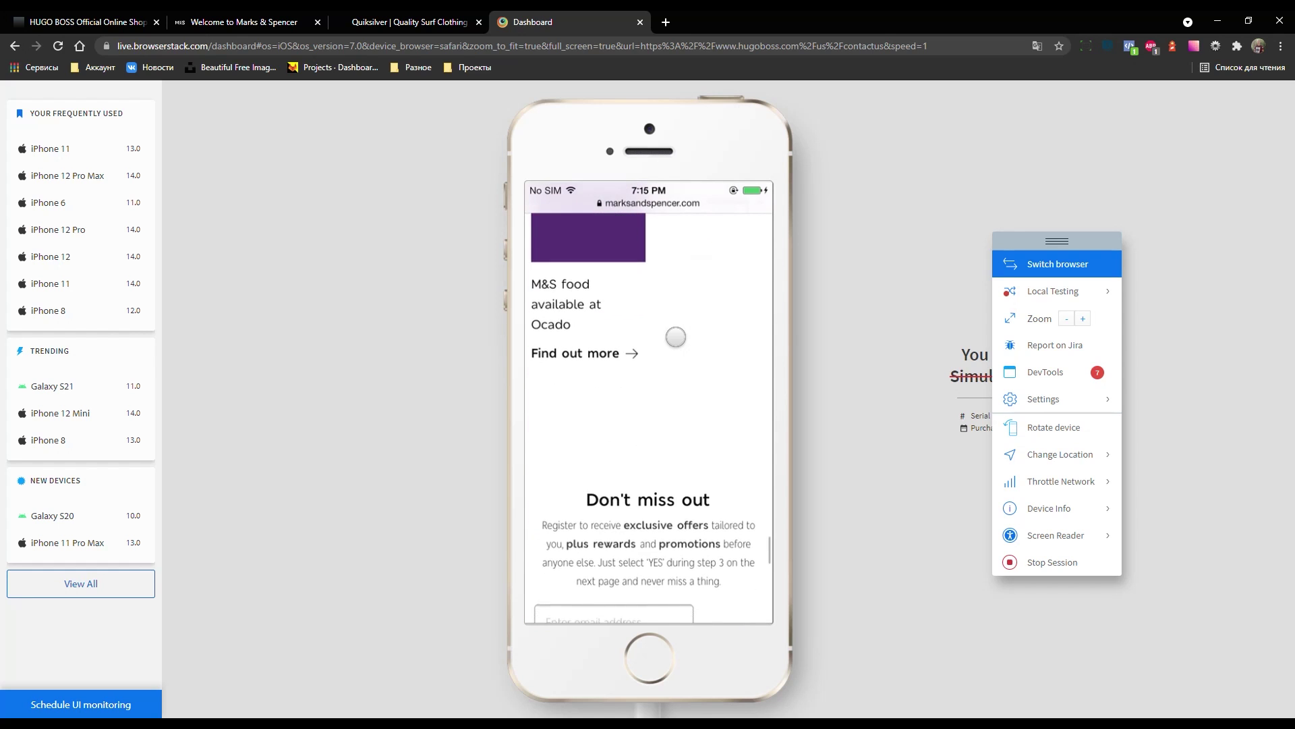
{"action": "scroll", "coordinate": [676, 336], "scroll_direction": "down", "scroll_amount": 5}
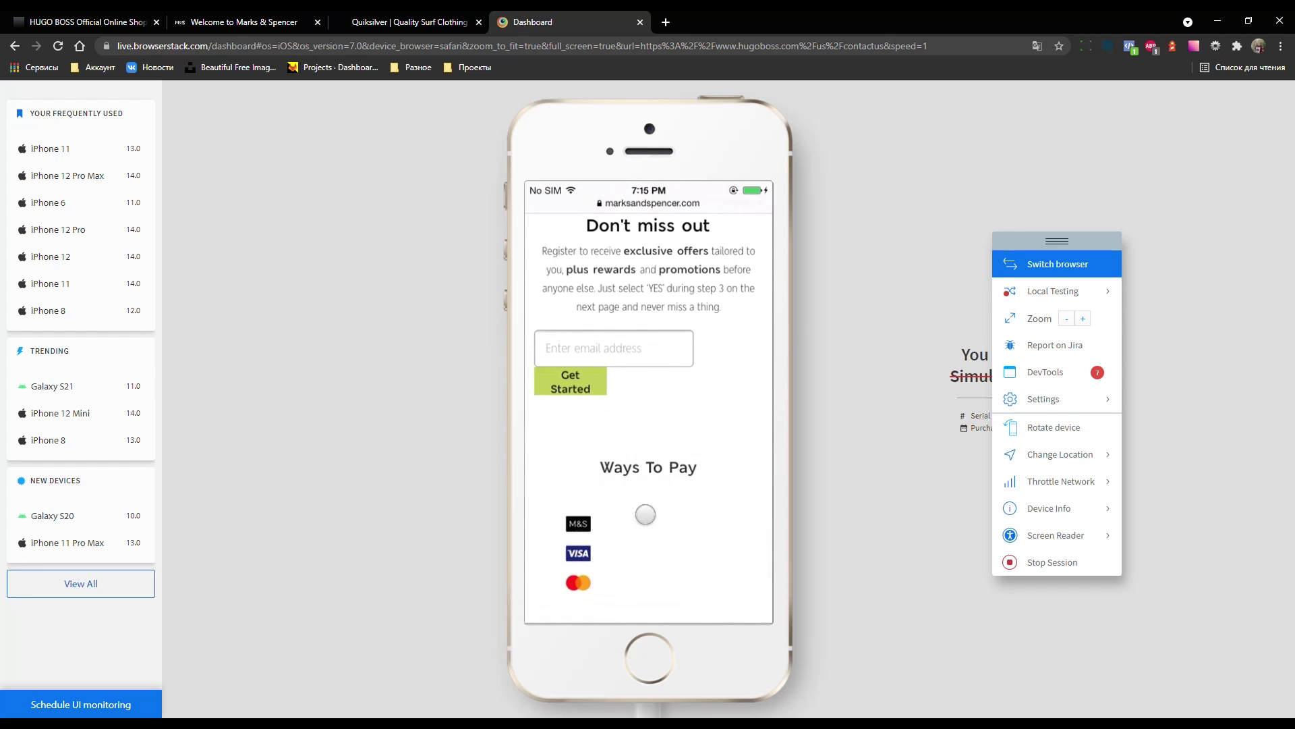
{"action": "scroll", "coordinate": [645, 516], "scroll_direction": "down", "scroll_amount": 2}
{"action": "scroll", "coordinate": [647, 525], "scroll_direction": "down", "scroll_amount": 3}
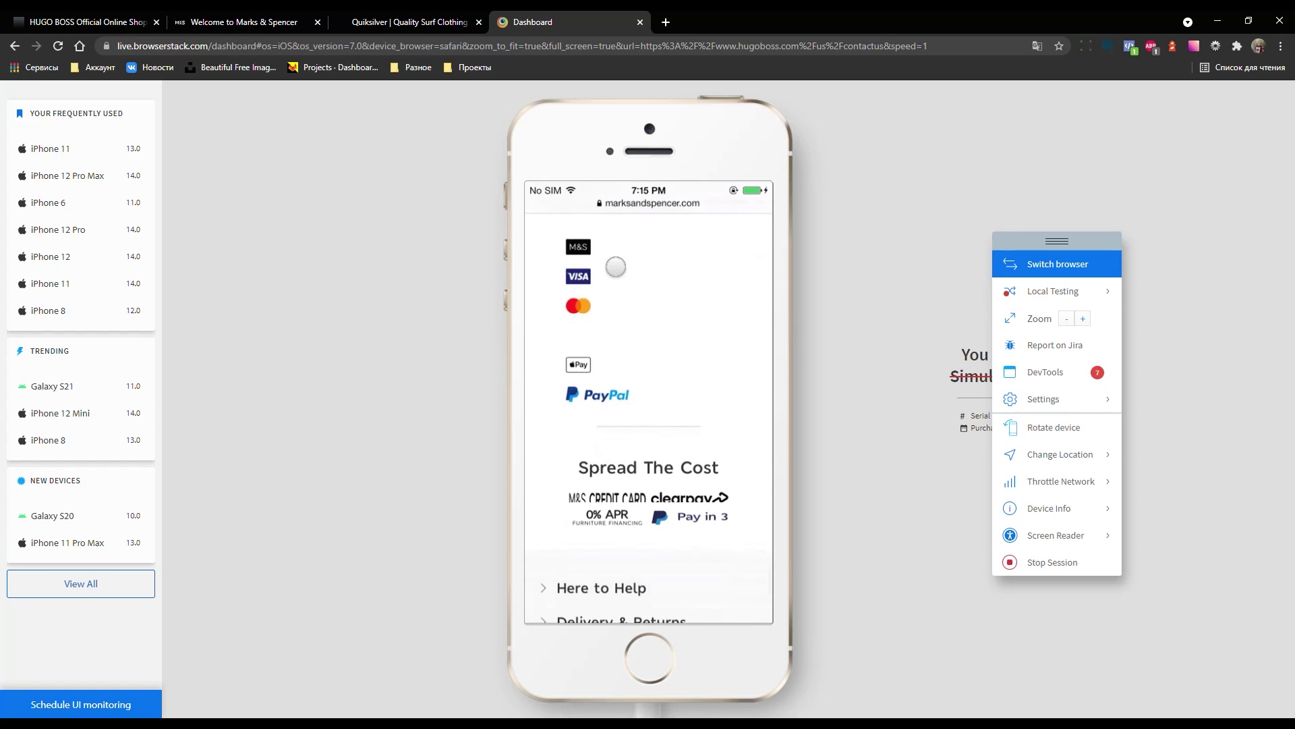
{"action": "scroll", "coordinate": [726, 502], "scroll_direction": "down", "scroll_amount": 5}
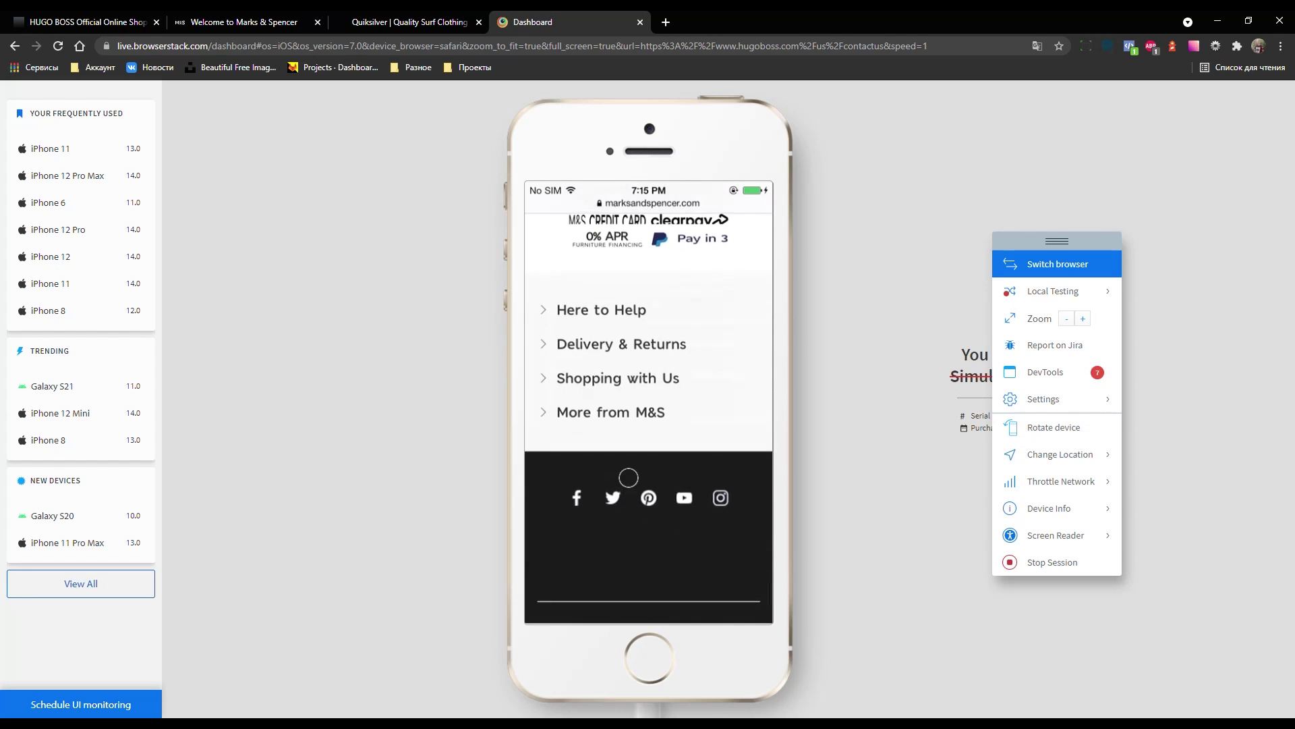
{"action": "scroll", "coordinate": [662, 407], "scroll_direction": "up", "scroll_amount": 5}
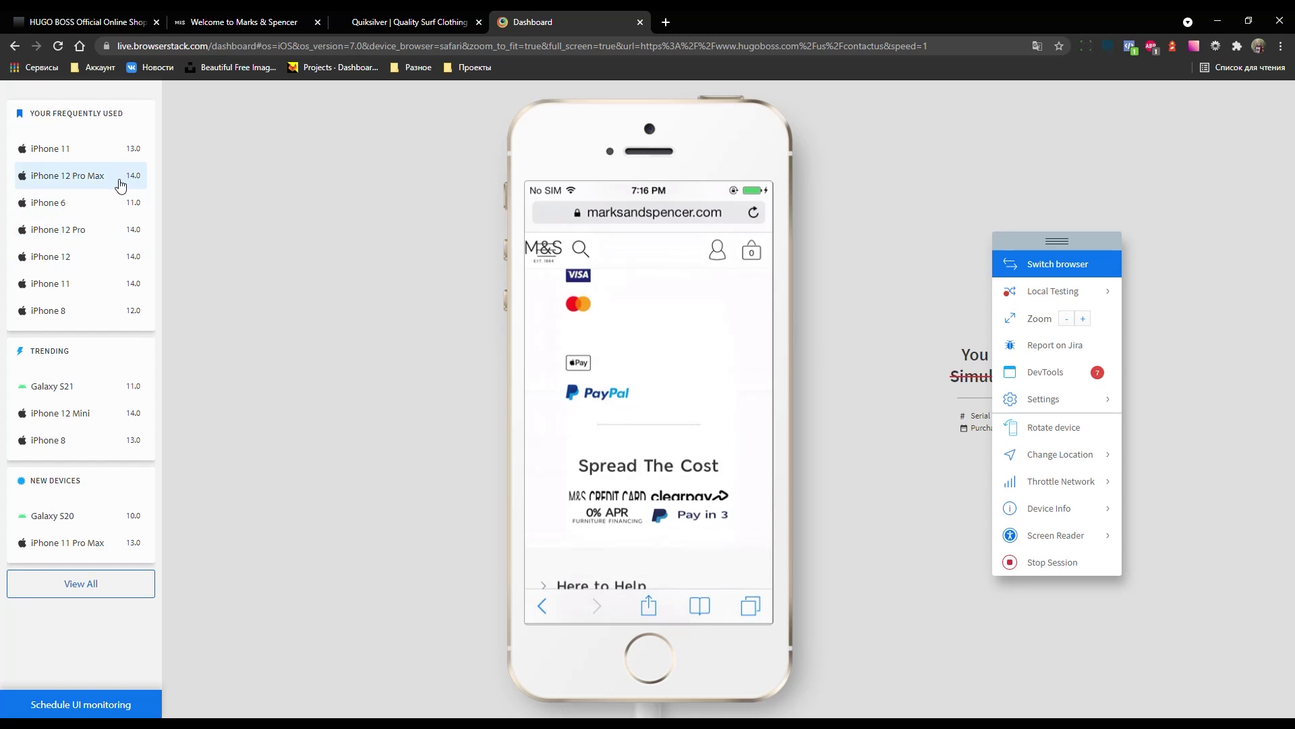
{"action": "left_click", "coordinate": [101, 176]}
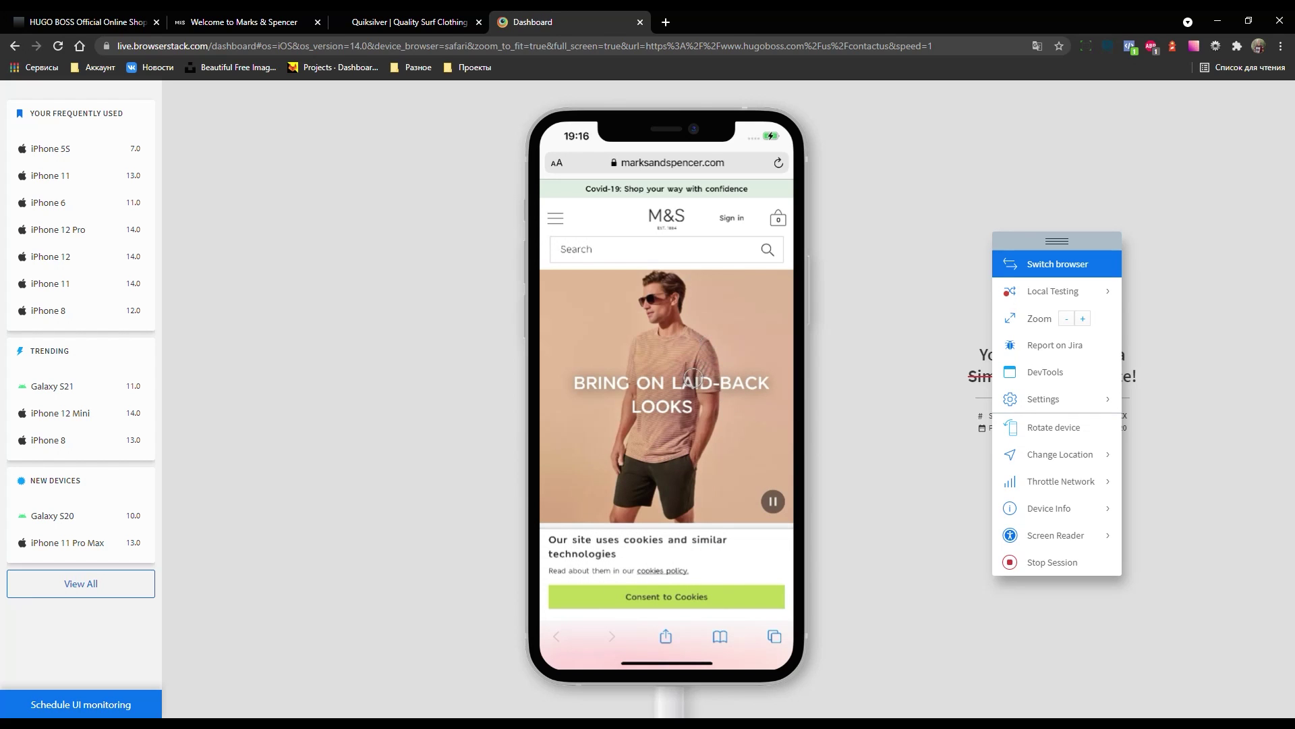
- Scroll the M&S homepage on iPhone 12 Pro Max to its footer, then switch to iPhone 11 on iOS 14
{"action": "scroll", "coordinate": [694, 378], "scroll_direction": "down", "scroll_amount": 5}
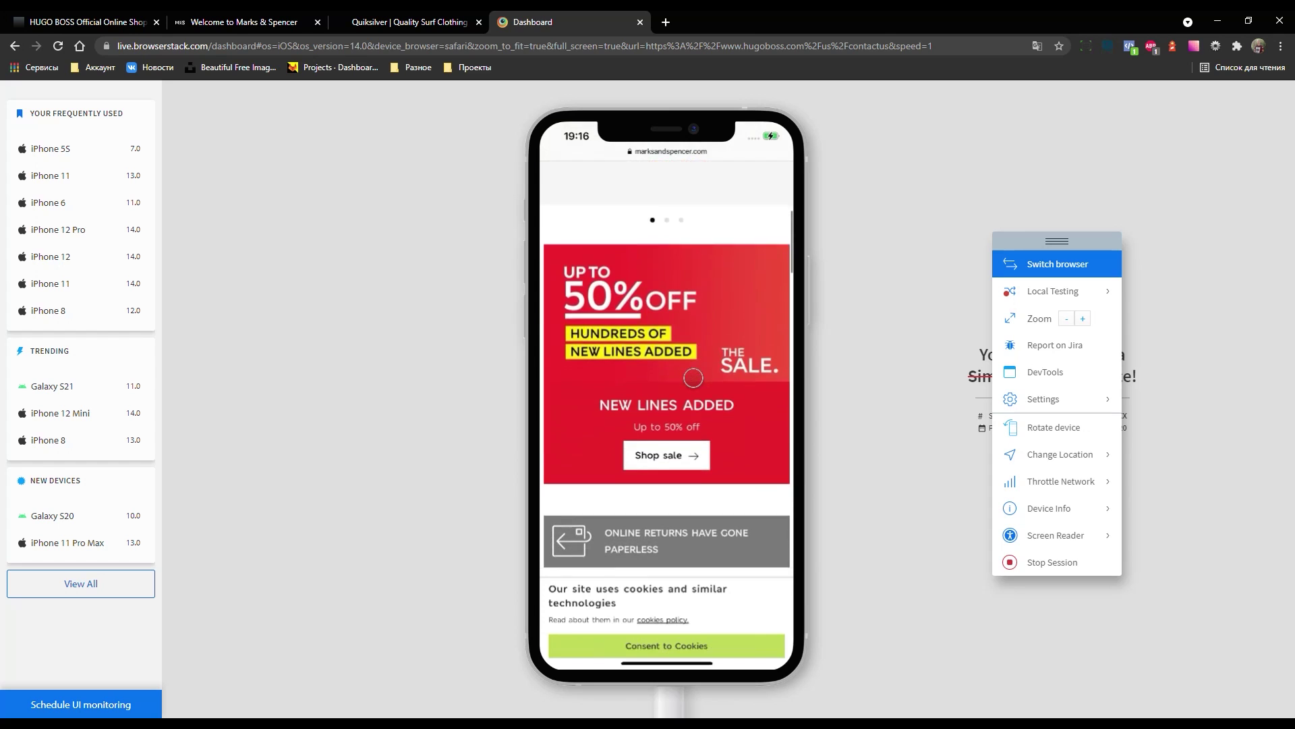
{"action": "scroll", "coordinate": [694, 378], "scroll_direction": "down", "scroll_amount": 2}
{"action": "scroll", "coordinate": [690, 365], "scroll_direction": "down", "scroll_amount": 5}
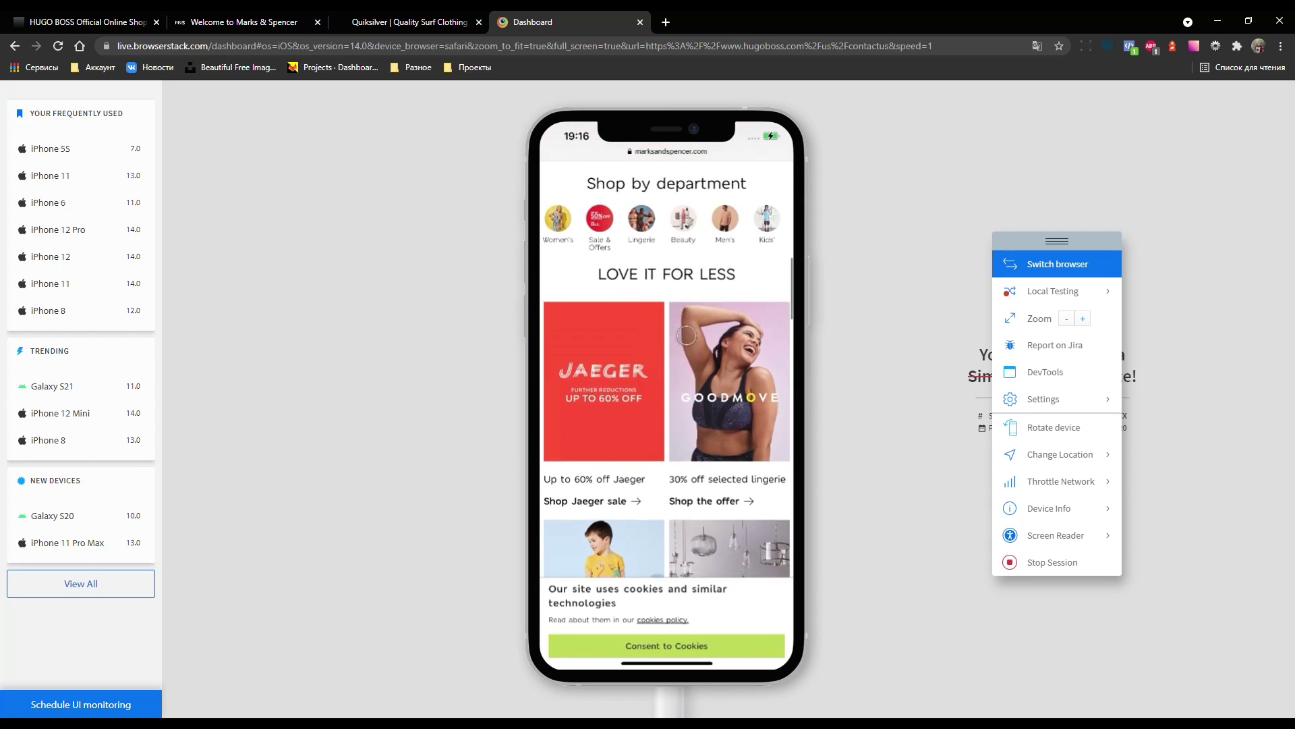
{"action": "scroll", "coordinate": [686, 351], "scroll_direction": "down", "scroll_amount": 5}
{"action": "scroll", "coordinate": [685, 350], "scroll_direction": "down", "scroll_amount": 4}
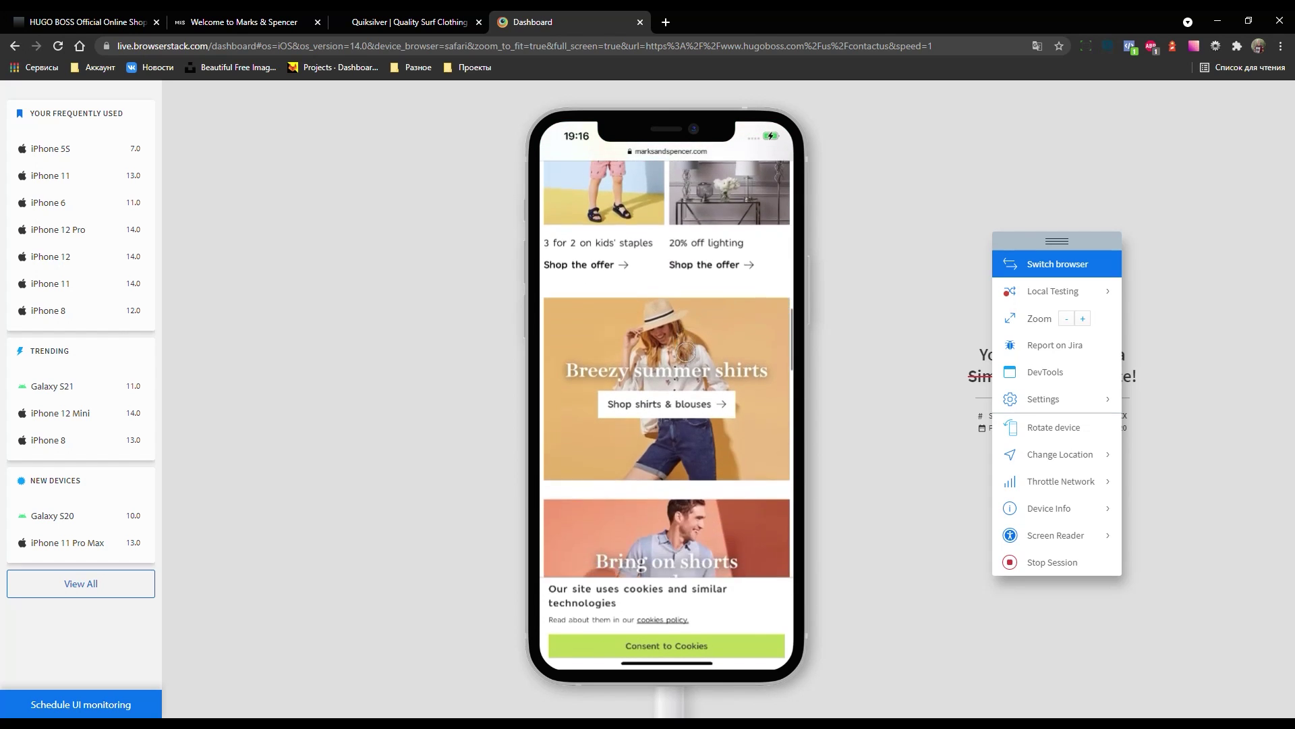
{"action": "scroll", "coordinate": [686, 351], "scroll_direction": "down", "scroll_amount": 5}
{"action": "scroll", "coordinate": [687, 384], "scroll_direction": "down", "scroll_amount": 2}
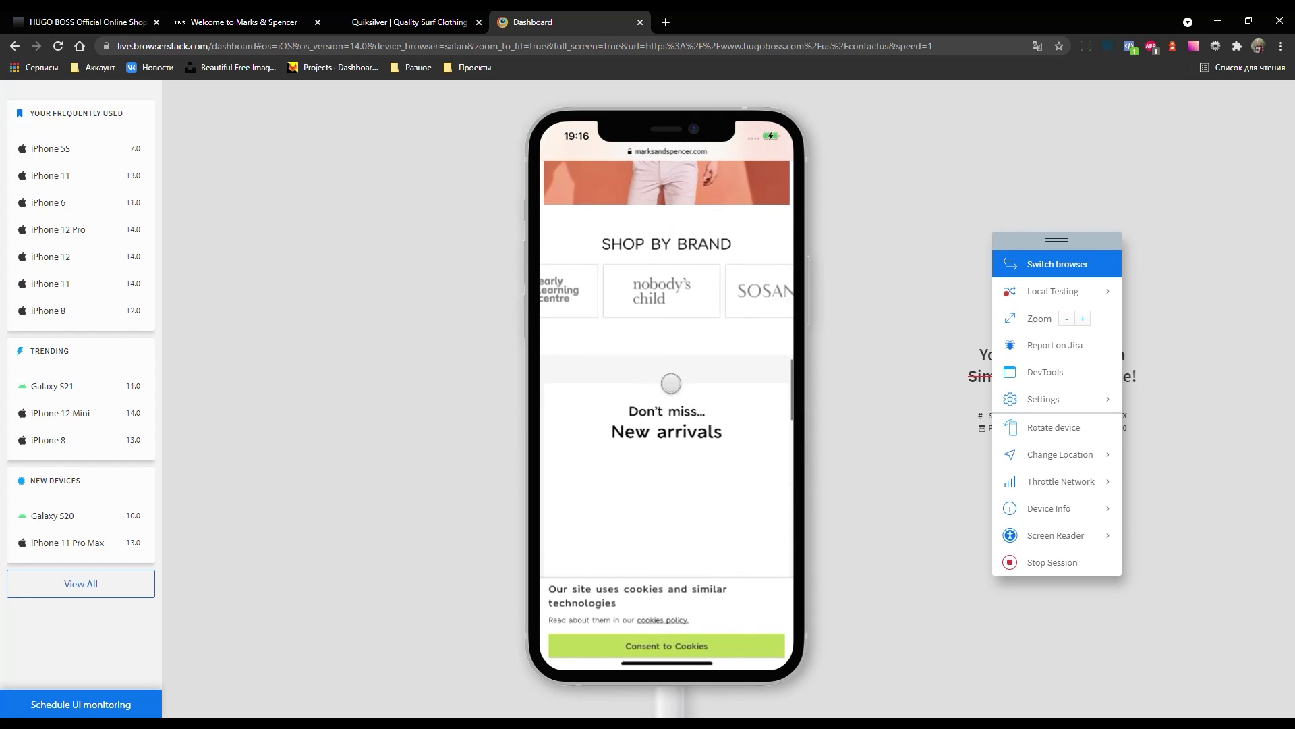
{"action": "scroll", "coordinate": [684, 362], "scroll_direction": "down", "scroll_amount": 2}
{"action": "scroll", "coordinate": [684, 362], "scroll_direction": "down", "scroll_amount": 3}
{"action": "scroll", "coordinate": [684, 362], "scroll_direction": "down", "scroll_amount": 3}
{"action": "scroll", "coordinate": [684, 362], "scroll_direction": "down", "scroll_amount": 3}
{"action": "scroll", "coordinate": [684, 362], "scroll_direction": "down", "scroll_amount": 5}
{"action": "scroll", "coordinate": [684, 362], "scroll_direction": "down", "scroll_amount": 3}
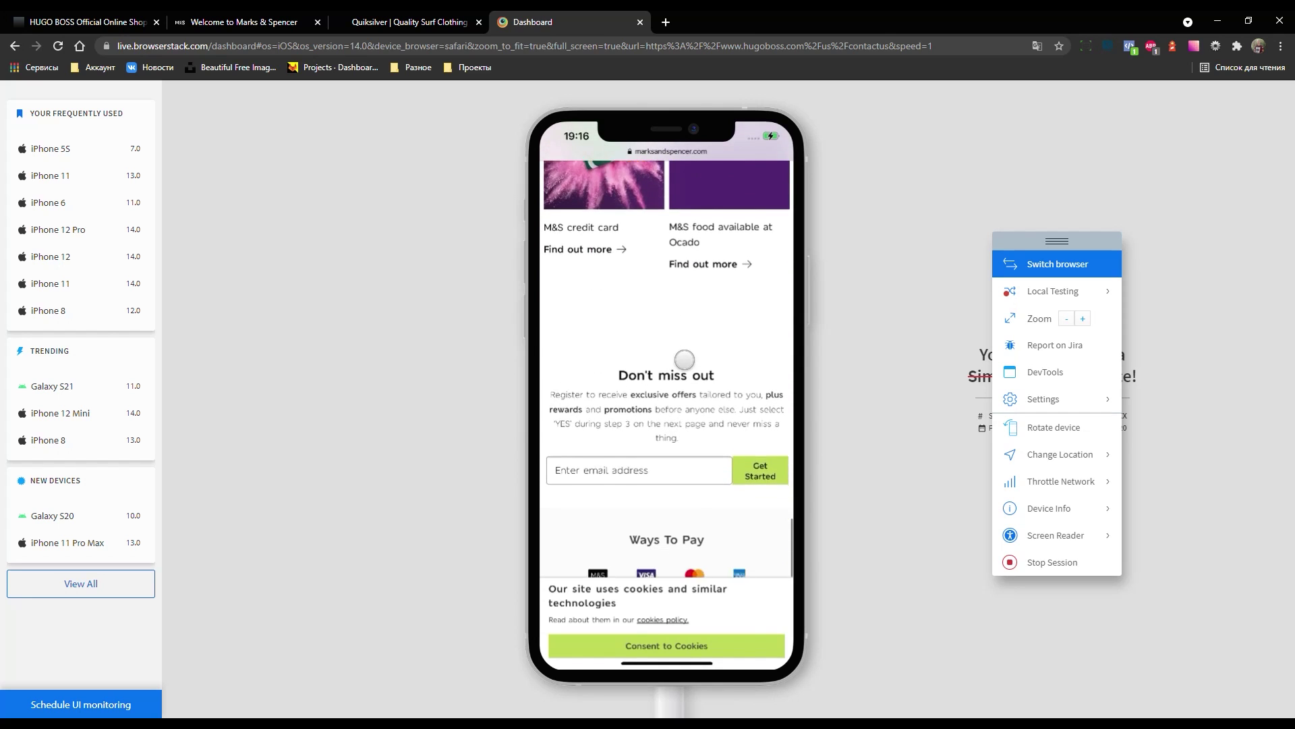
{"action": "scroll", "coordinate": [684, 359], "scroll_direction": "down", "scroll_amount": 2}
{"action": "scroll", "coordinate": [684, 360], "scroll_direction": "down", "scroll_amount": 3}
{"action": "scroll", "coordinate": [684, 360], "scroll_direction": "down", "scroll_amount": 1}
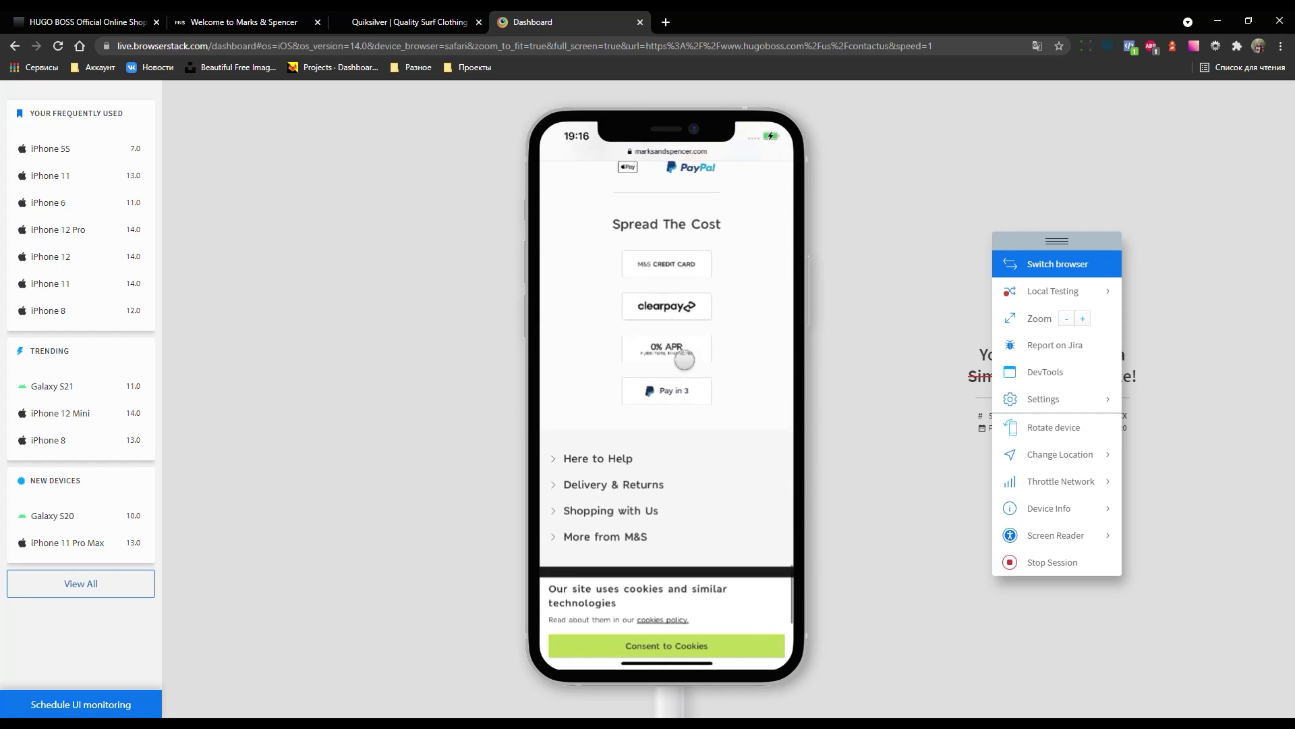
{"action": "scroll", "coordinate": [684, 359], "scroll_direction": "up", "scroll_amount": 2}
{"action": "scroll", "coordinate": [684, 358], "scroll_direction": "up", "scroll_amount": 2}
{"action": "scroll", "coordinate": [684, 356], "scroll_direction": "down", "scroll_amount": 3}
{"action": "scroll", "coordinate": [683, 303], "scroll_direction": "down", "scroll_amount": 1}
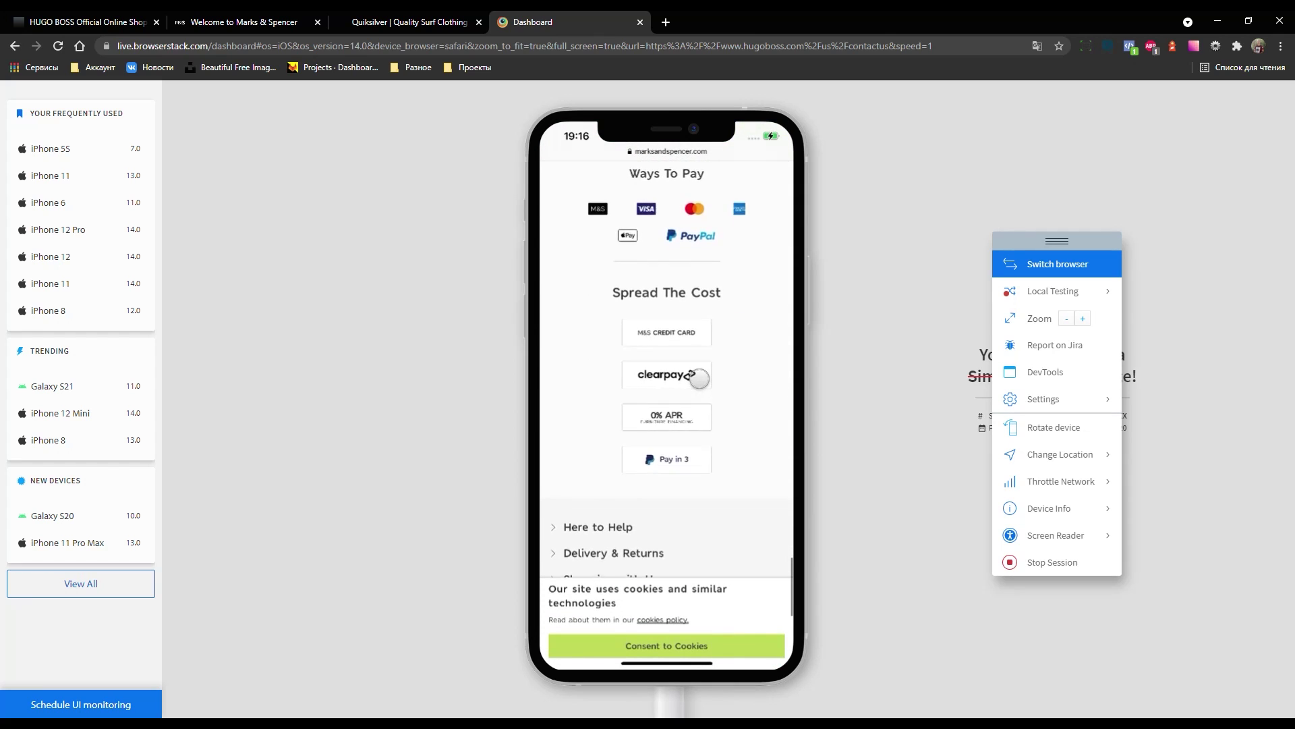
{"action": "scroll", "coordinate": [700, 378], "scroll_direction": "down", "scroll_amount": 3}
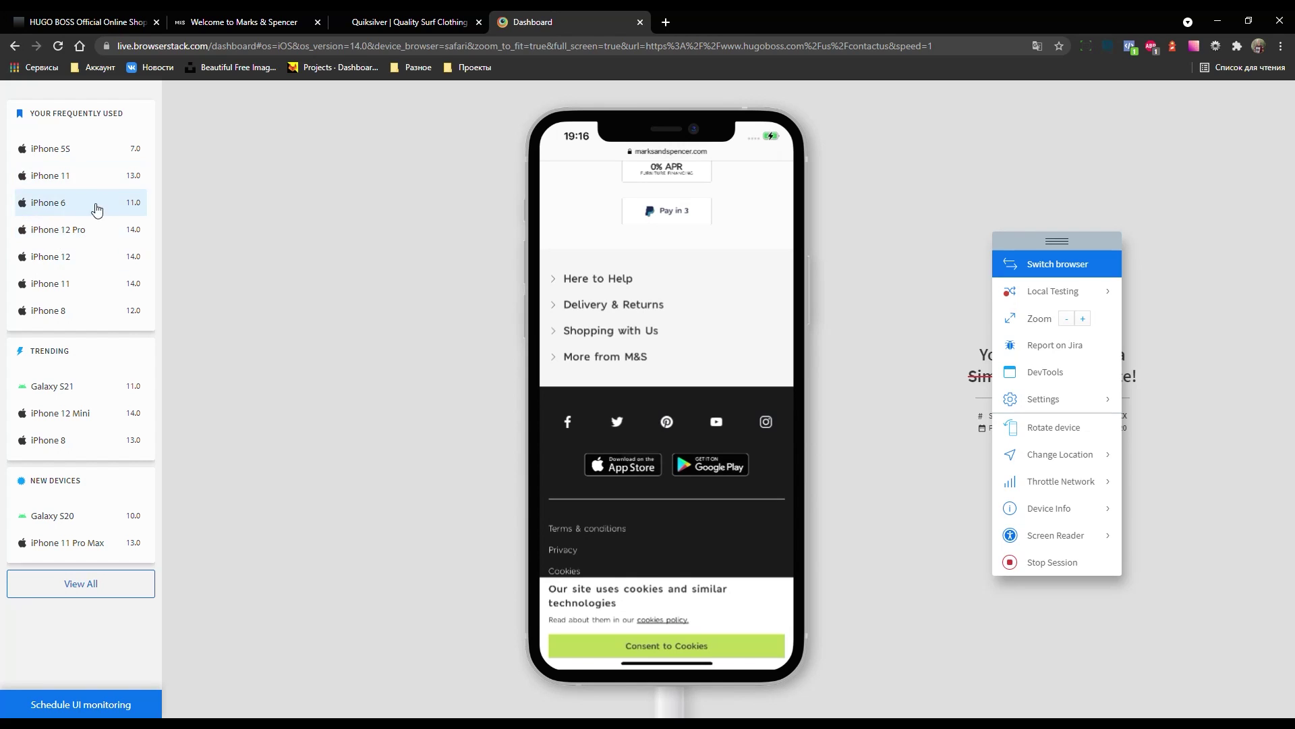
{"action": "left_click", "coordinate": [113, 284]}
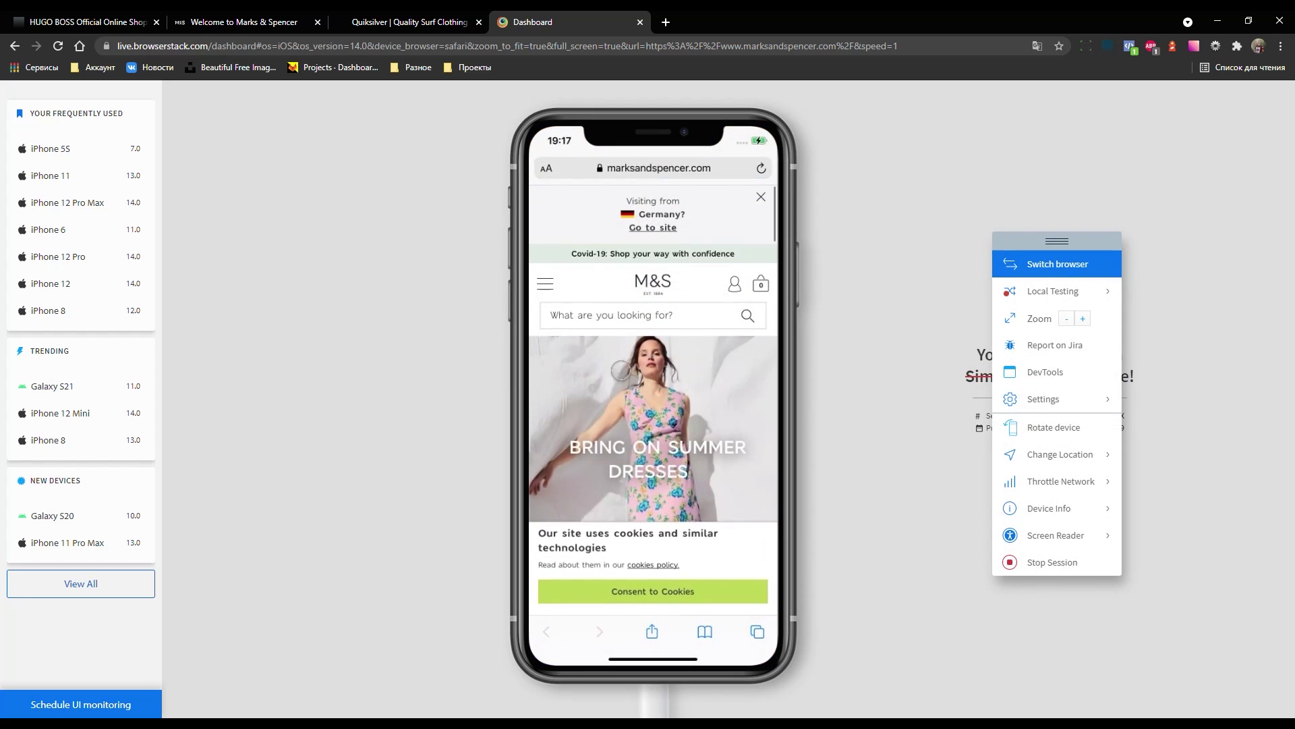
- Scroll the M&S page on iPhone 11, then go to the Quiksilver tab and select its URL
{"action": "scroll", "coordinate": [681, 380], "scroll_direction": "down", "scroll_amount": 5}
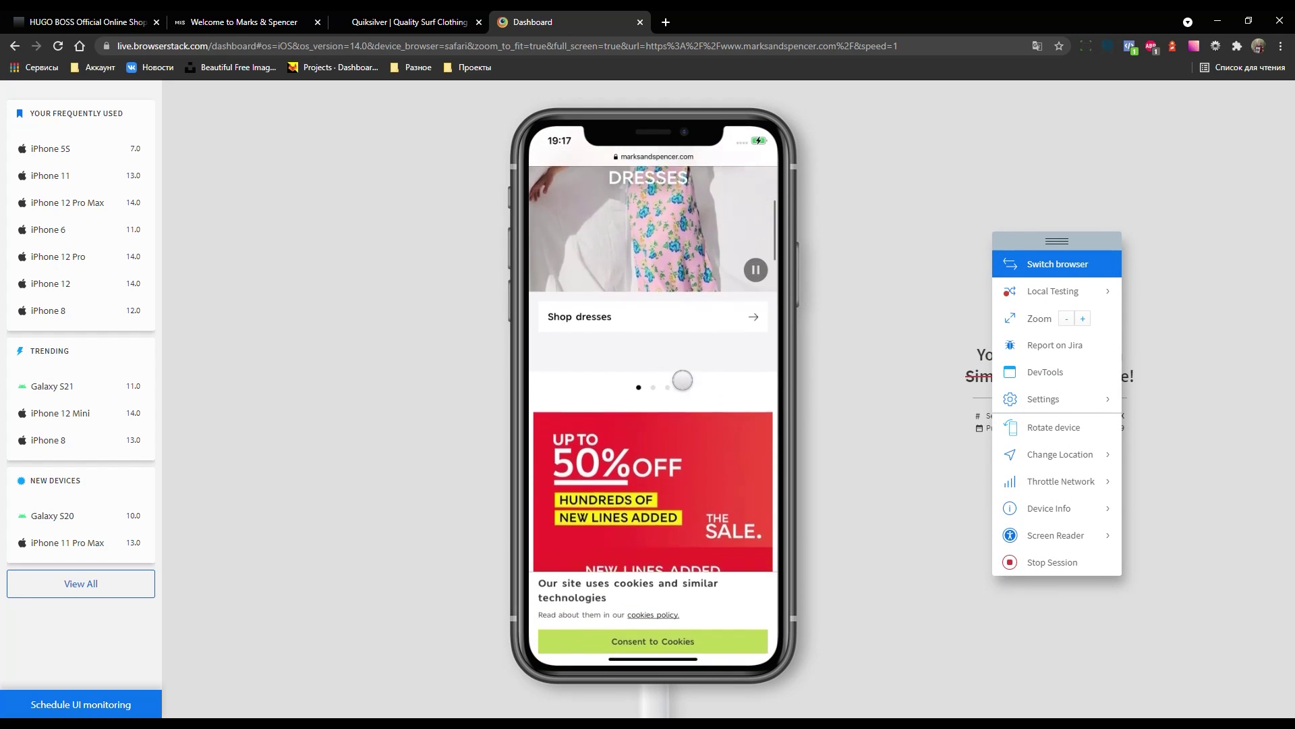
{"action": "scroll", "coordinate": [681, 380], "scroll_direction": "down", "scroll_amount": 5}
{"action": "scroll", "coordinate": [682, 380], "scroll_direction": "down", "scroll_amount": 3}
{"action": "scroll", "coordinate": [682, 380], "scroll_direction": "down", "scroll_amount": 3}
{"action": "scroll", "coordinate": [682, 380], "scroll_direction": "down", "scroll_amount": 3}
{"action": "scroll", "coordinate": [682, 379], "scroll_direction": "down", "scroll_amount": 3}
{"action": "scroll", "coordinate": [682, 380], "scroll_direction": "down", "scroll_amount": 3}
{"action": "scroll", "coordinate": [682, 380], "scroll_direction": "down", "scroll_amount": 3}
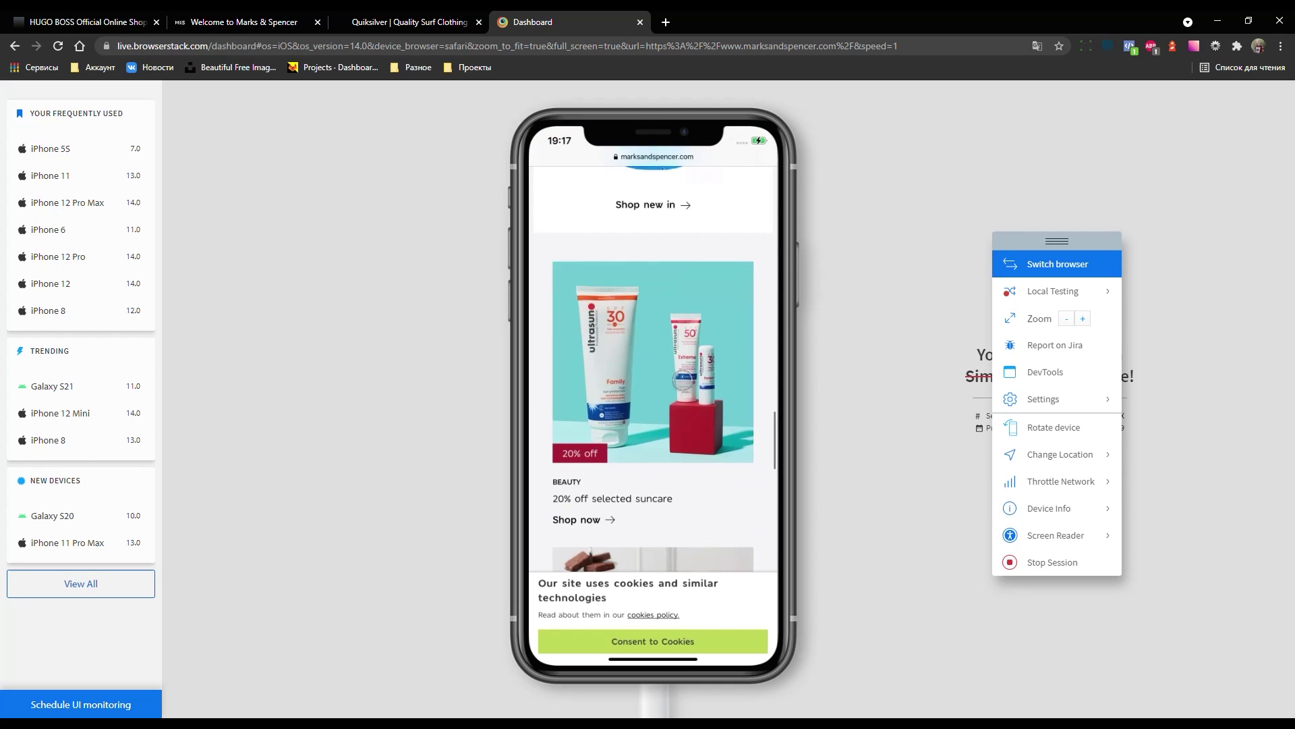
{"action": "scroll", "coordinate": [682, 380], "scroll_direction": "down", "scroll_amount": 2}
{"action": "scroll", "coordinate": [682, 379], "scroll_direction": "down", "scroll_amount": 1}
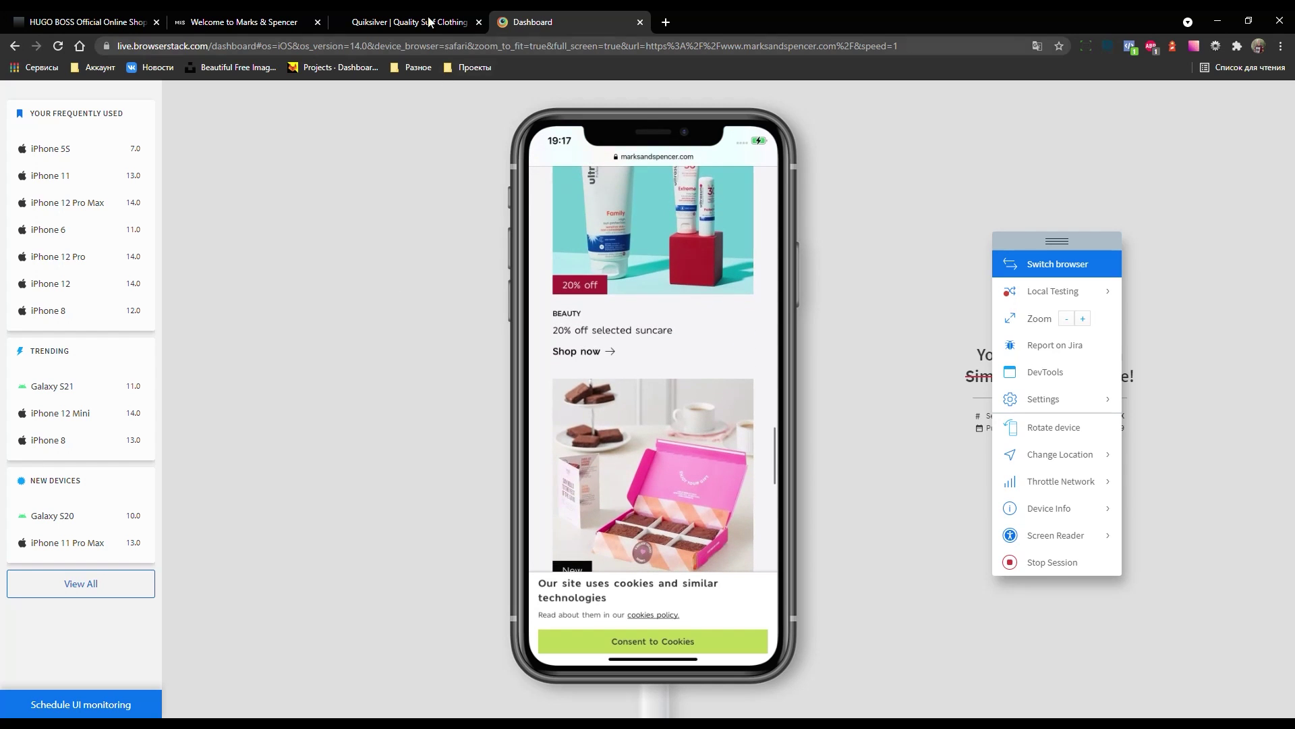
{"action": "left_click", "coordinate": [429, 23]}
{"action": "left_click", "coordinate": [315, 47]}
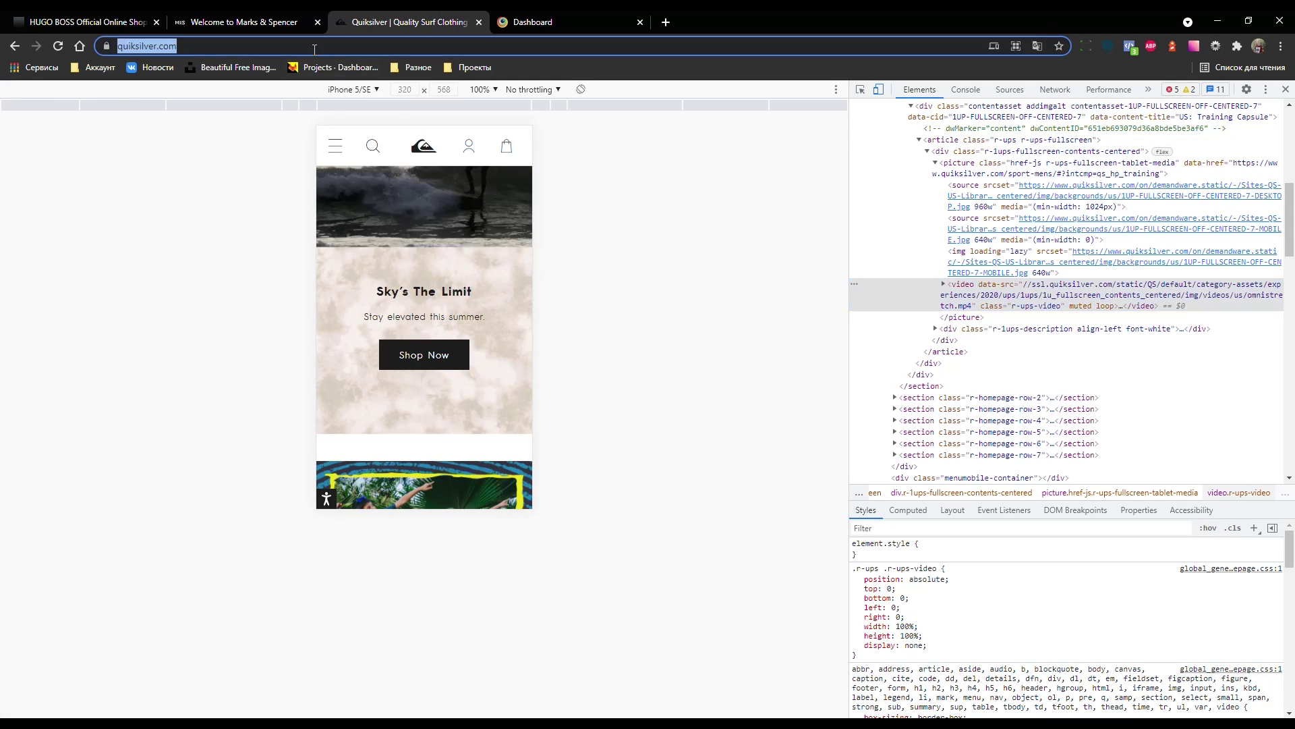
- Restart the BrowserStack session on iPhone 5S with iOS 7.0 and choose US shipping on quiksilver.com
{"action": "left_click", "coordinate": [567, 20]}
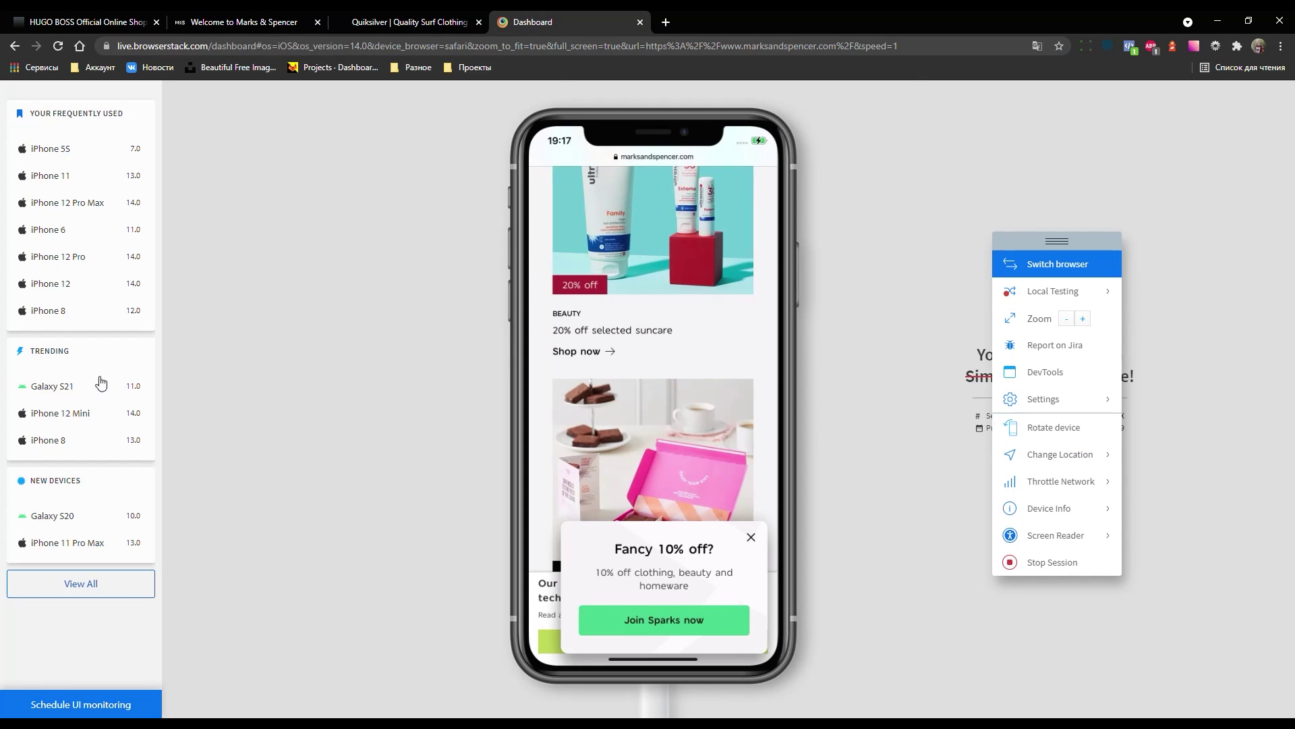
{"action": "left_click", "coordinate": [74, 155]}
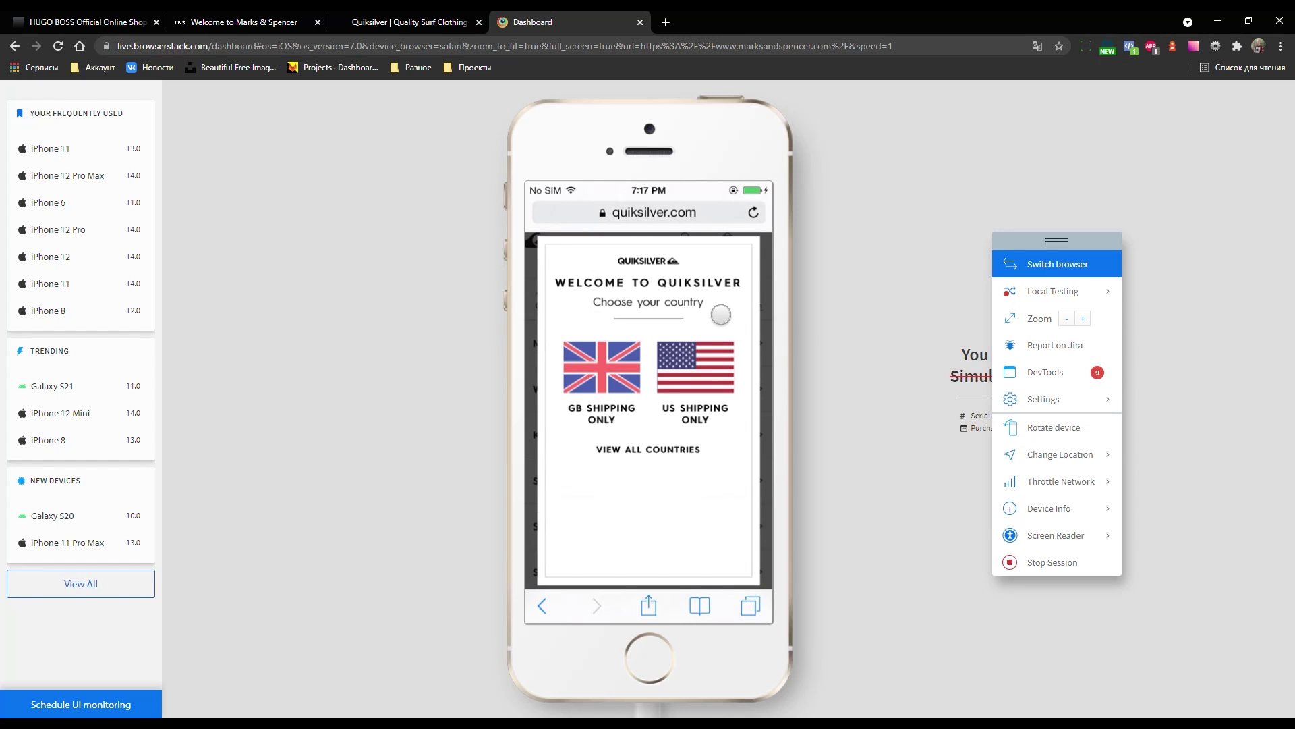
{"action": "left_click", "coordinate": [706, 360]}
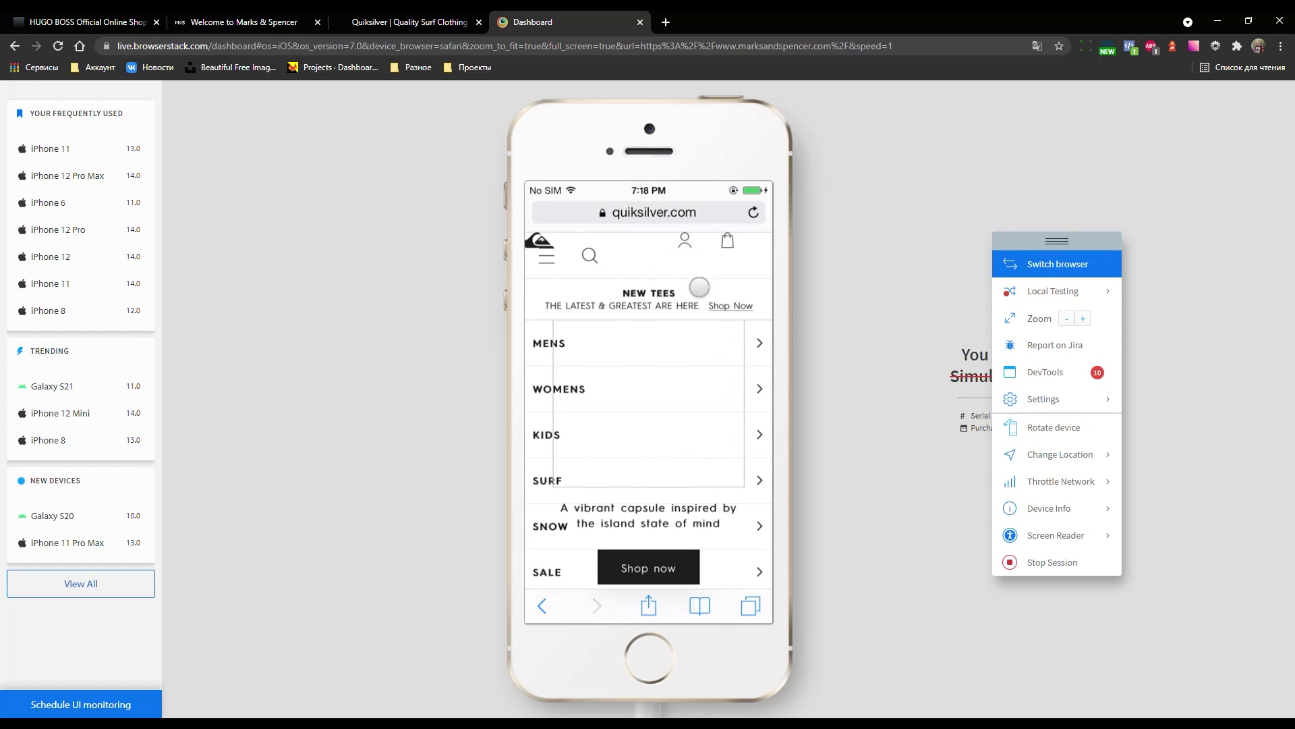
- Choose the US site and scroll the Quiksilver homepage and footer on the iPhone 5S
{"action": "left_click_drag", "start_coordinate": [698, 256], "coordinate": [698, 331]}
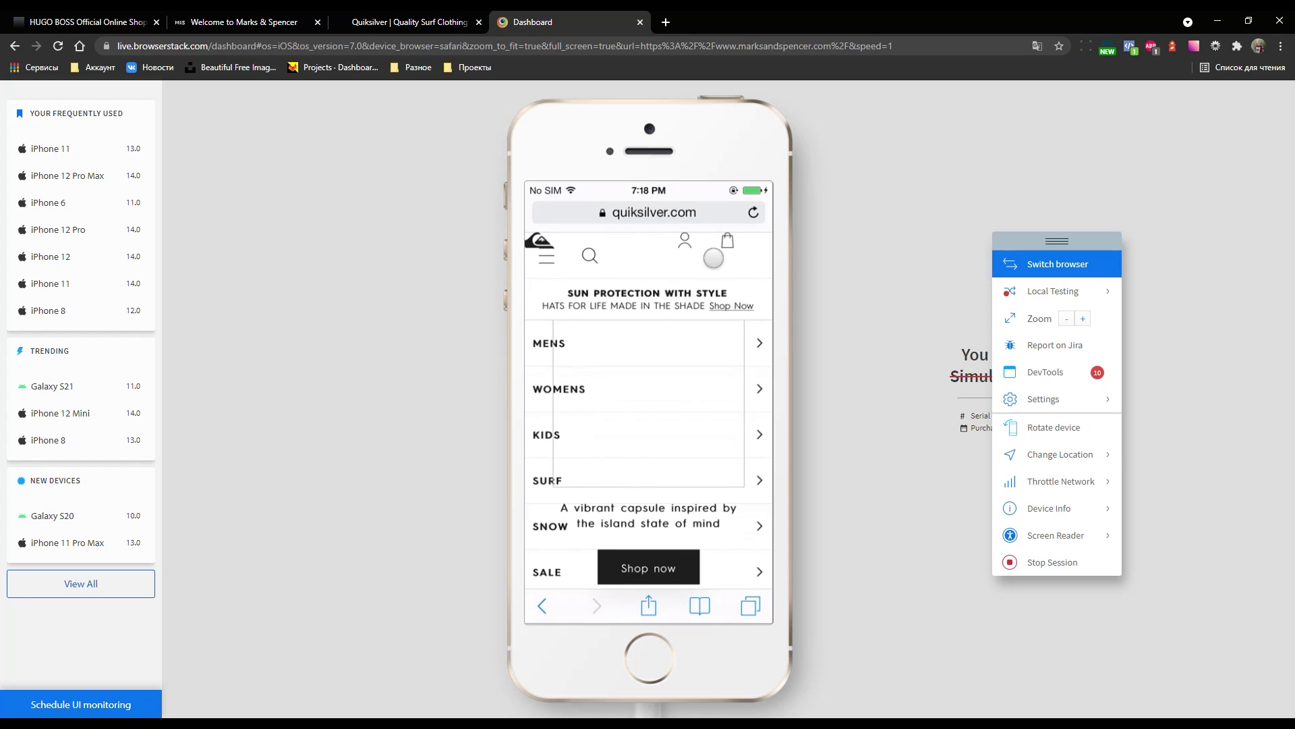
{"action": "scroll", "coordinate": [715, 283], "scroll_direction": "down", "scroll_amount": 5}
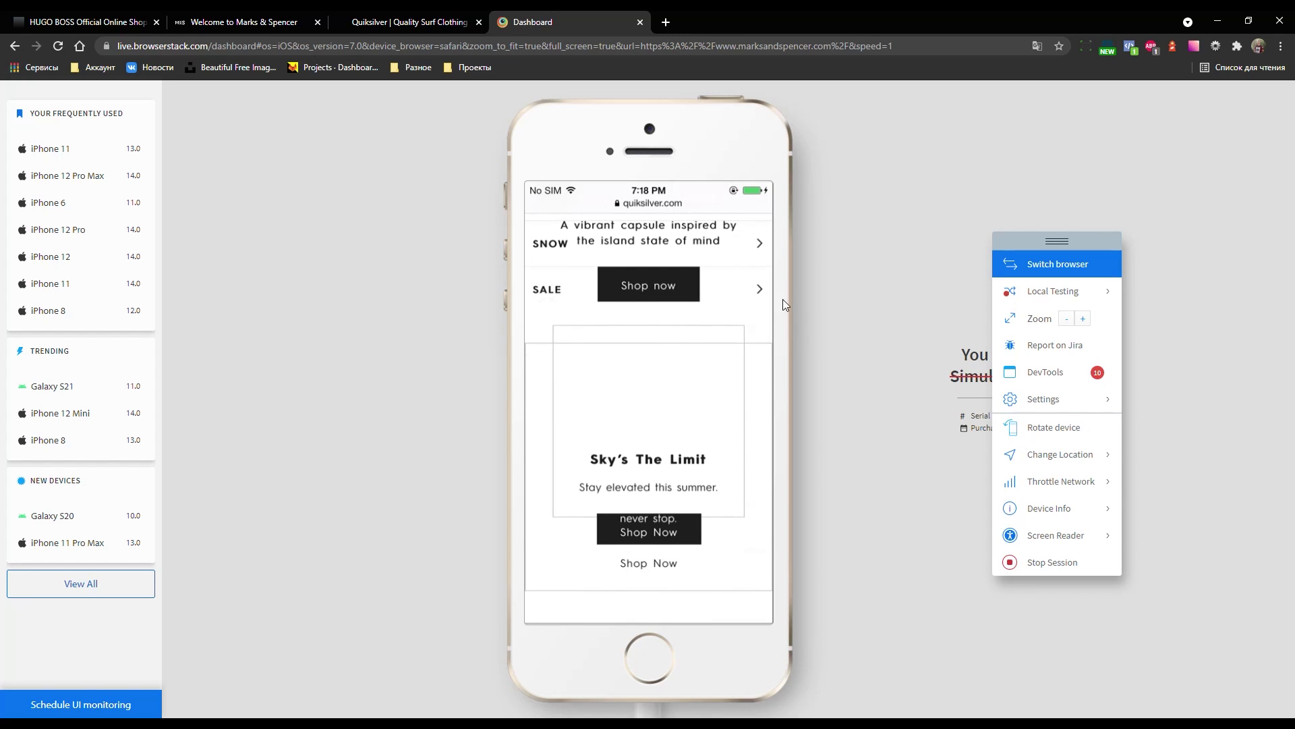
{"action": "scroll", "coordinate": [678, 344], "scroll_direction": "down", "scroll_amount": 5}
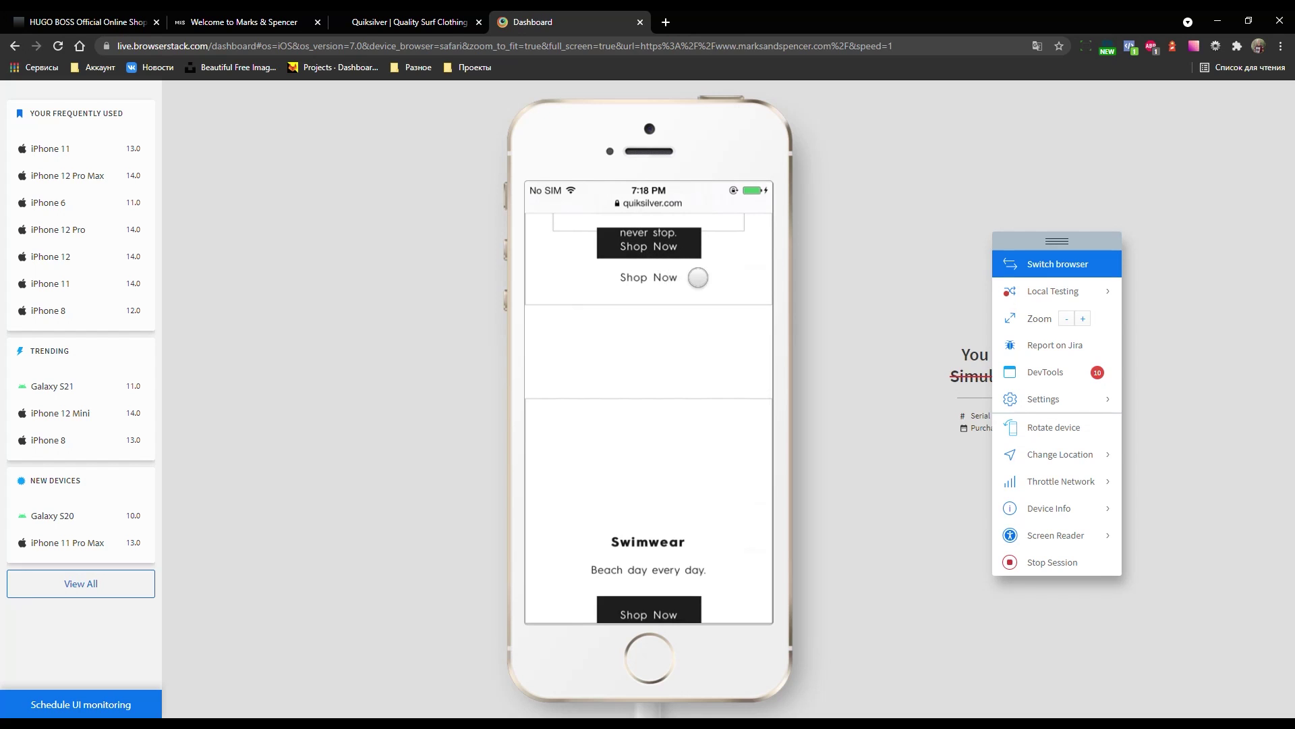
{"action": "scroll", "coordinate": [698, 284], "scroll_direction": "up", "scroll_amount": 4}
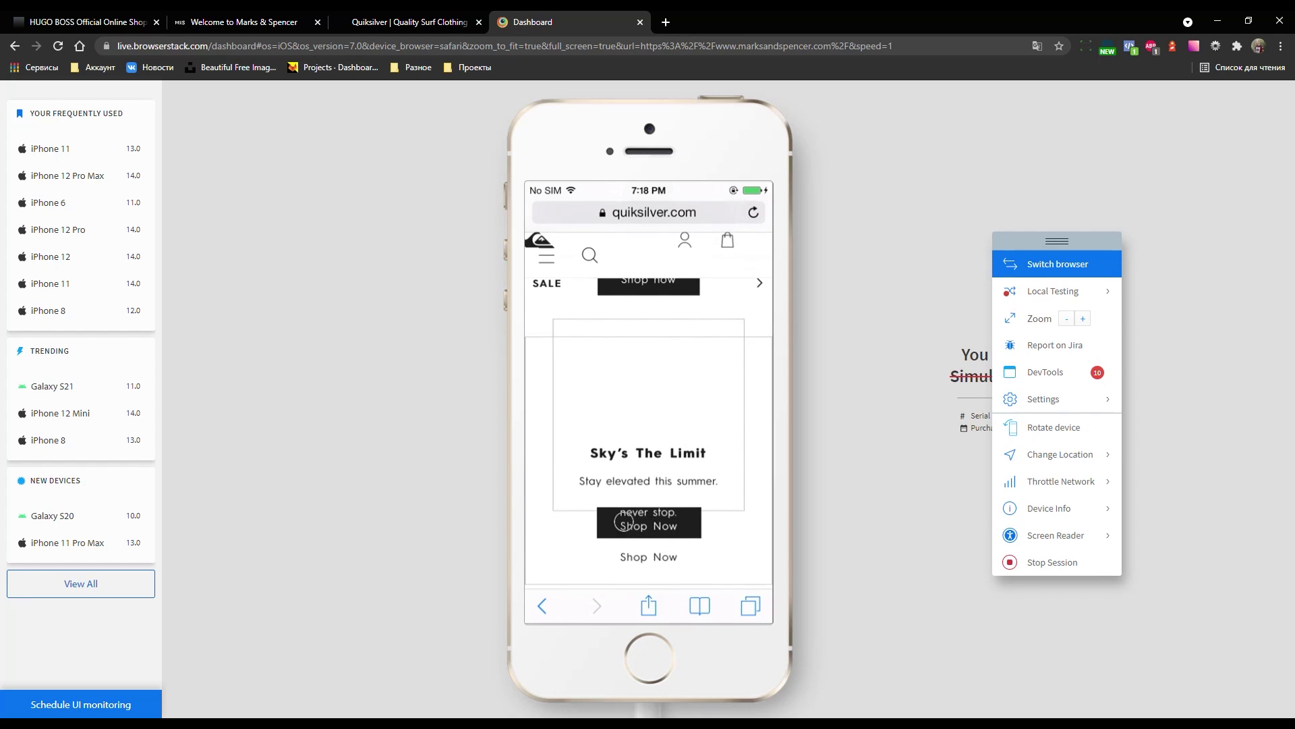
{"action": "scroll", "coordinate": [692, 494], "scroll_direction": "down", "scroll_amount": 3}
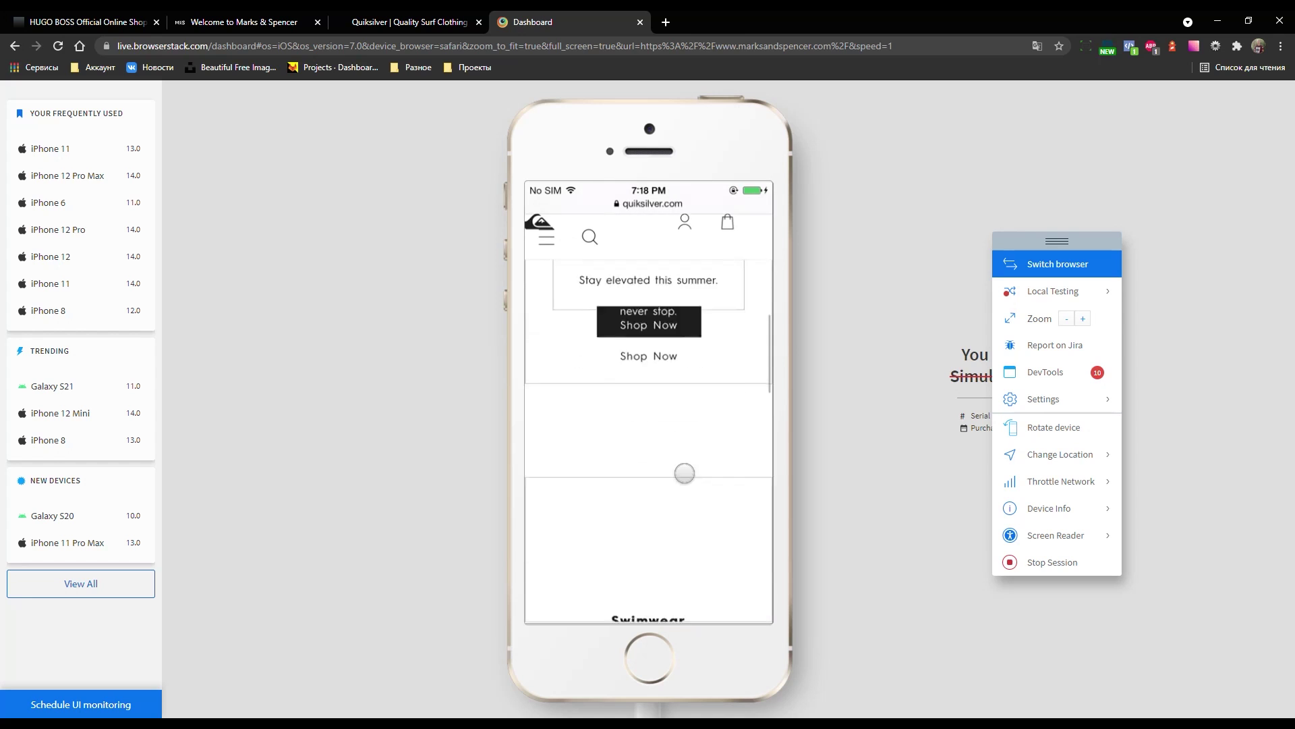
{"action": "scroll", "coordinate": [665, 443], "scroll_direction": "down", "scroll_amount": 3}
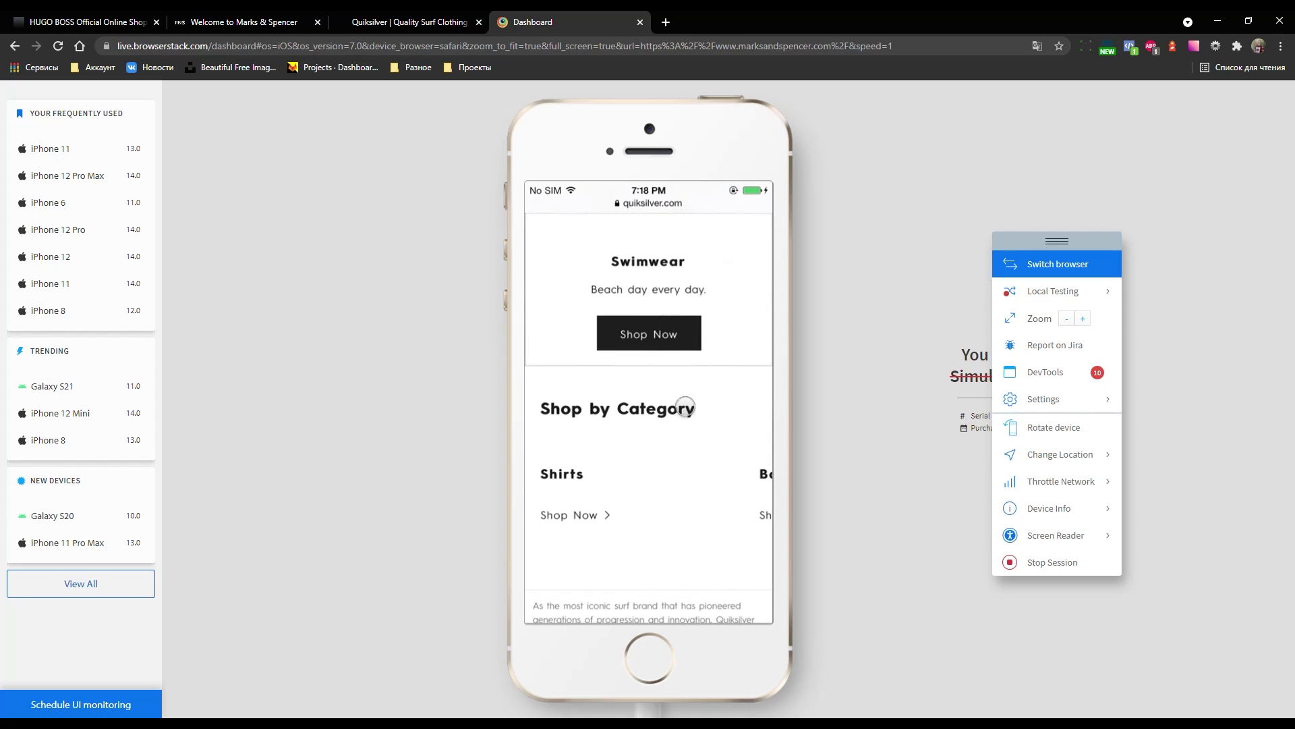
{"action": "scroll", "coordinate": [682, 410], "scroll_direction": "down", "scroll_amount": 5}
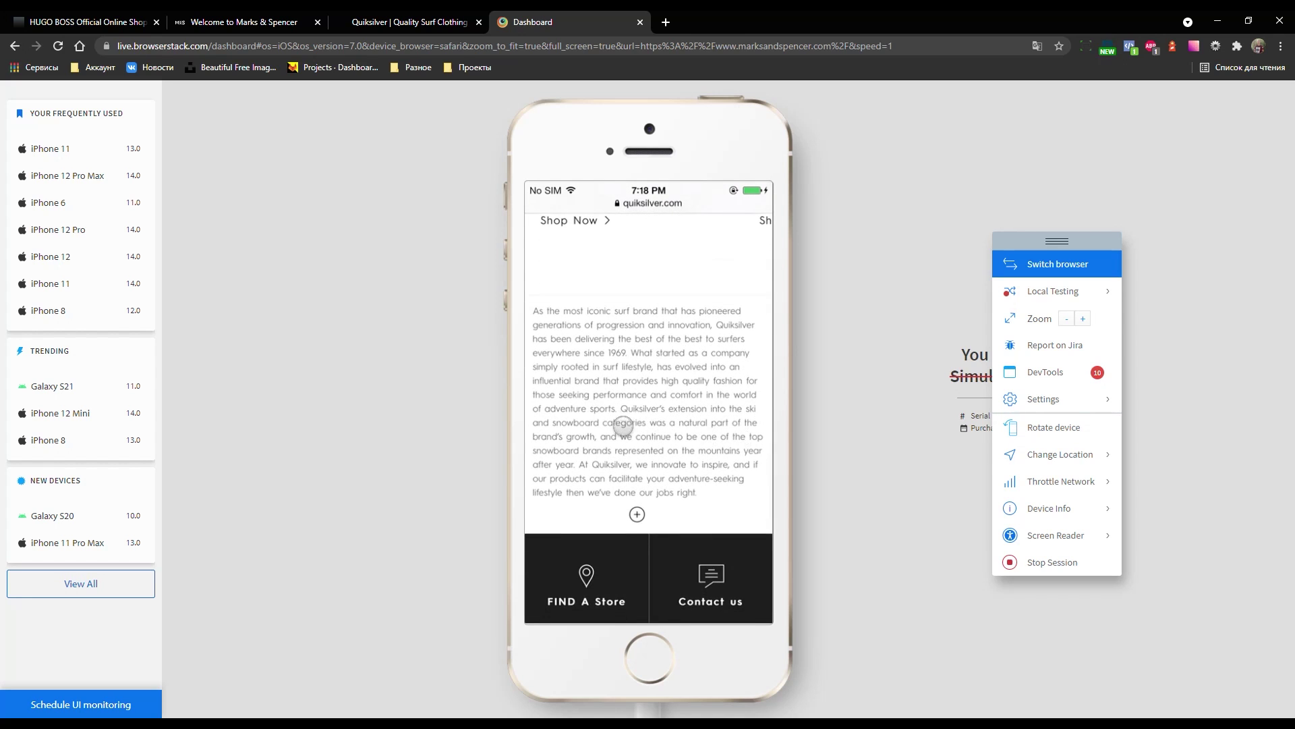
{"action": "scroll", "coordinate": [634, 418], "scroll_direction": "down", "scroll_amount": 3}
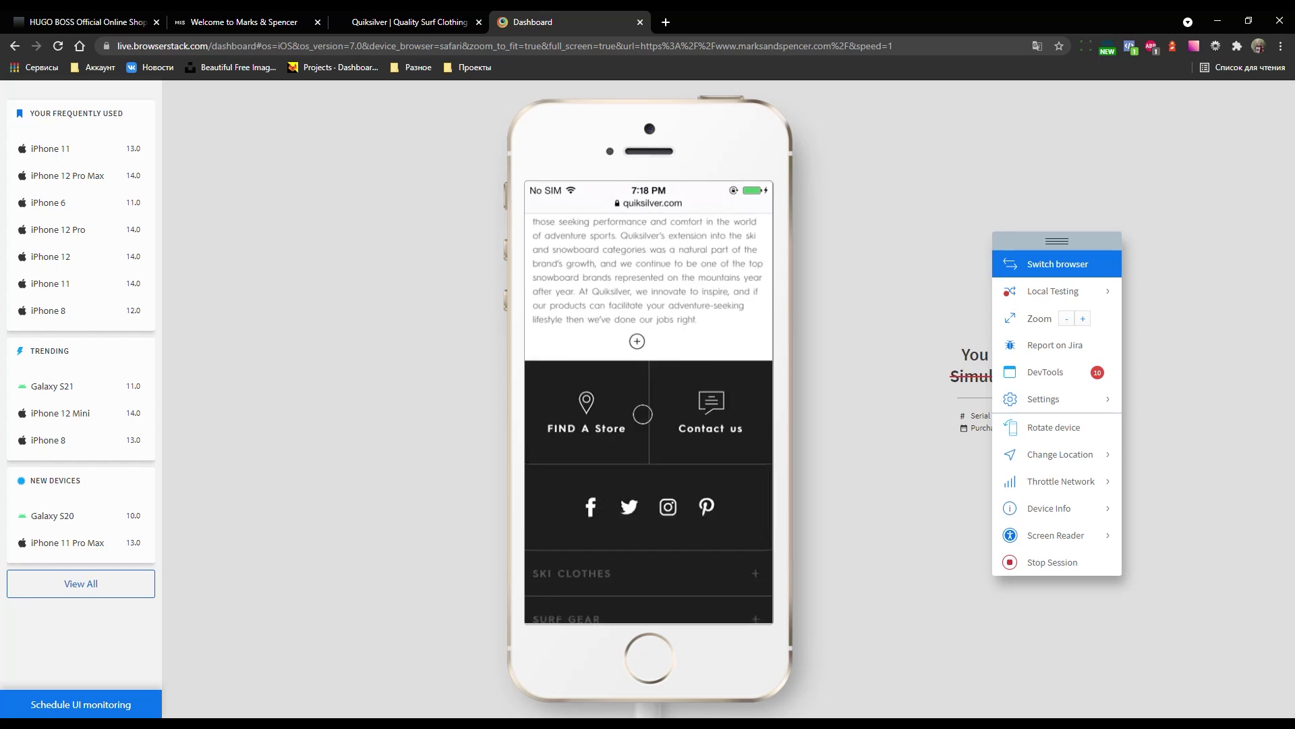
{"action": "scroll", "coordinate": [642, 414], "scroll_direction": "up", "scroll_amount": 3}
{"action": "scroll", "coordinate": [641, 405], "scroll_direction": "up", "scroll_amount": 5}
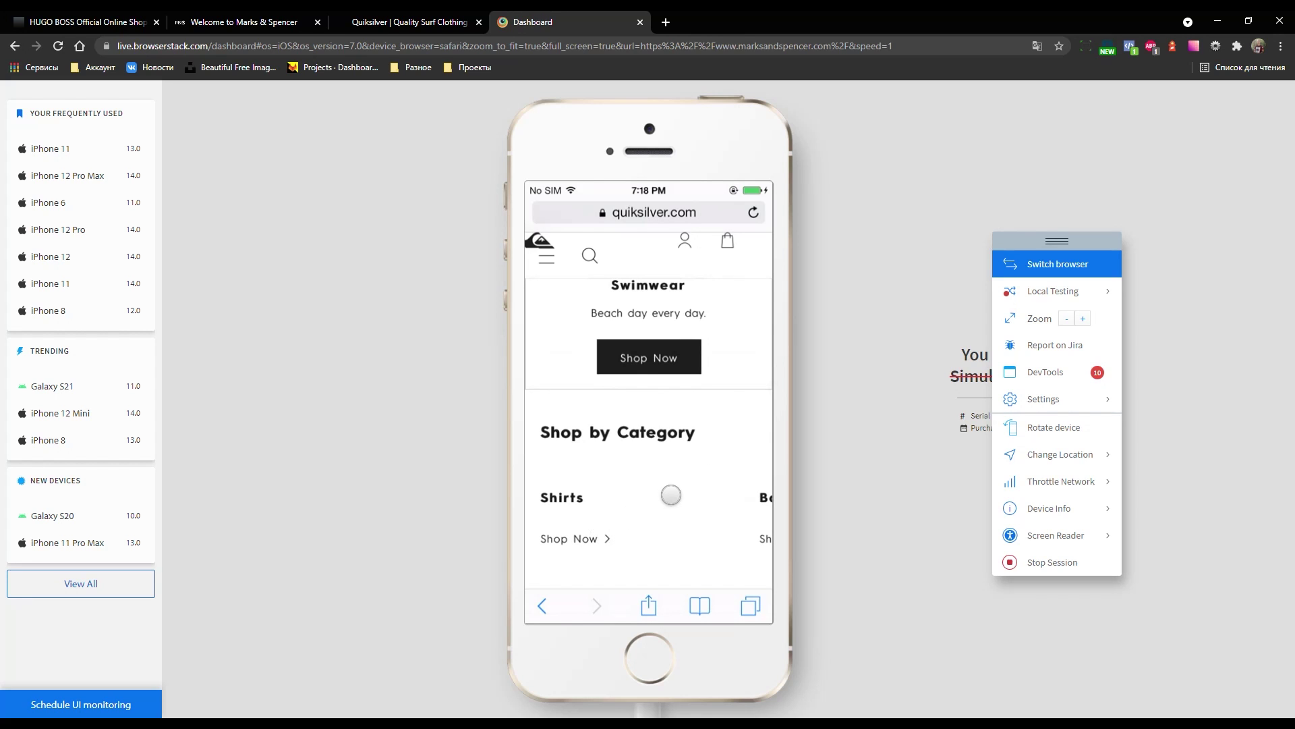
- Browse the Shirts & Polos (183) grid and open the plaid Sandstell Long Sleeve Shirt
{"action": "scroll", "coordinate": [644, 483], "scroll_direction": "down", "scroll_amount": 5}
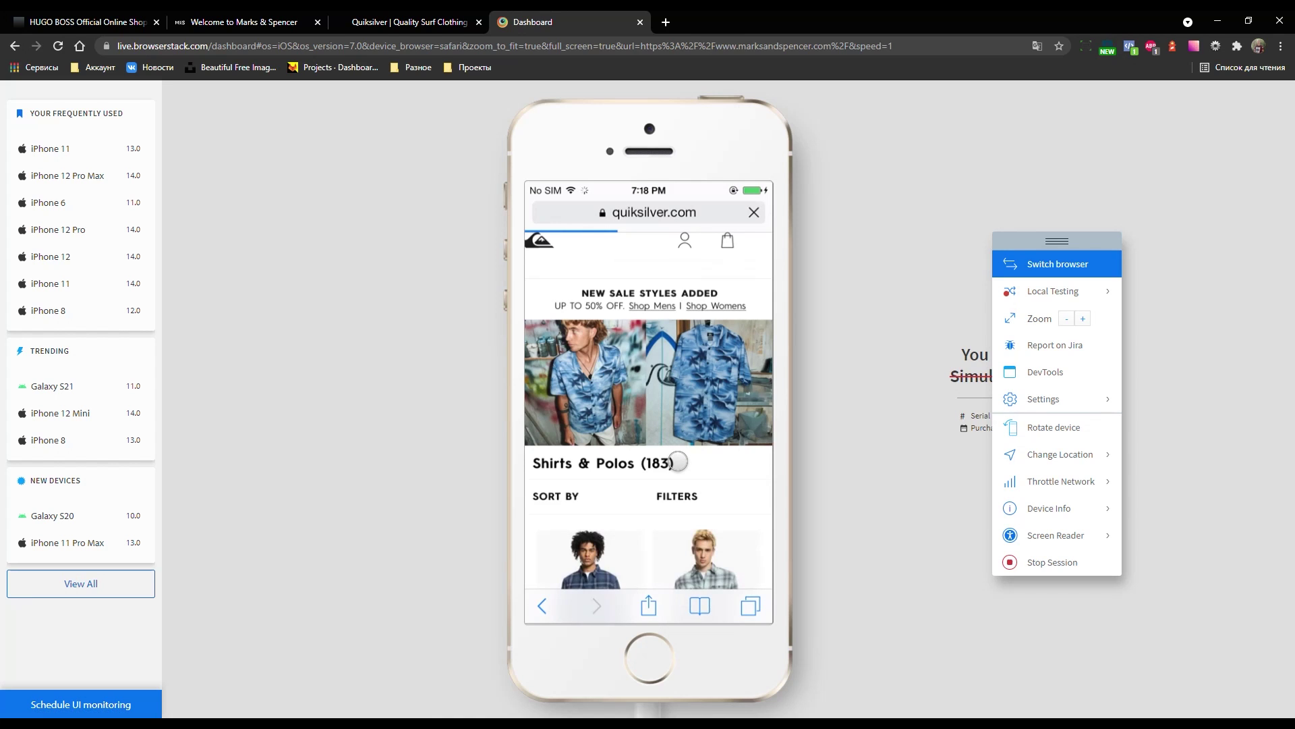
{"action": "scroll", "coordinate": [678, 462], "scroll_direction": "down", "scroll_amount": 5}
{"action": "scroll", "coordinate": [683, 405], "scroll_direction": "down", "scroll_amount": 5}
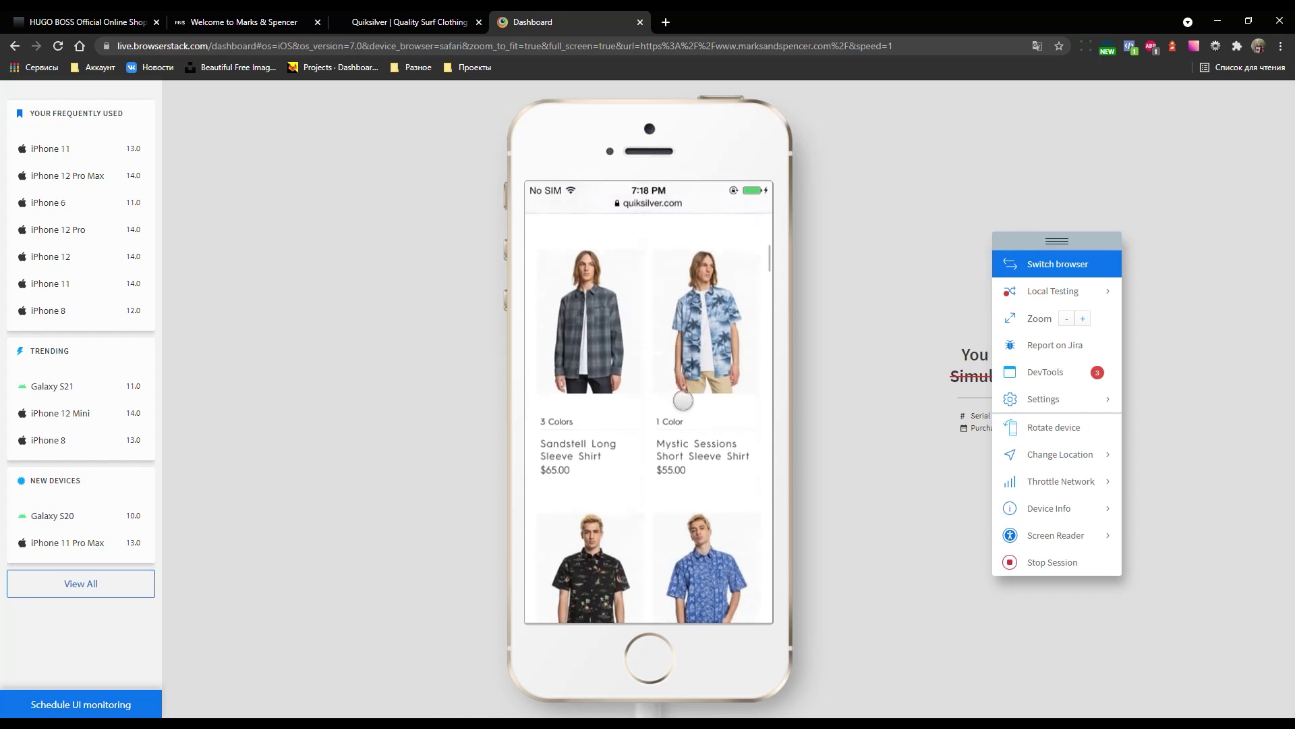
{"action": "scroll", "coordinate": [683, 400], "scroll_direction": "down", "scroll_amount": 5}
{"action": "scroll", "coordinate": [683, 400], "scroll_direction": "down", "scroll_amount": 3}
{"action": "scroll", "coordinate": [682, 401], "scroll_direction": "down", "scroll_amount": 5}
{"action": "scroll", "coordinate": [682, 401], "scroll_direction": "down", "scroll_amount": 5}
{"action": "scroll", "coordinate": [683, 401], "scroll_direction": "down", "scroll_amount": 1}
{"action": "scroll", "coordinate": [688, 407], "scroll_direction": "down", "scroll_amount": 5}
{"action": "scroll", "coordinate": [688, 408], "scroll_direction": "down", "scroll_amount": 5}
{"action": "scroll", "coordinate": [689, 409], "scroll_direction": "down", "scroll_amount": 5}
{"action": "scroll", "coordinate": [690, 413], "scroll_direction": "down", "scroll_amount": 5}
{"action": "scroll", "coordinate": [690, 413], "scroll_direction": "down", "scroll_amount": 5}
{"action": "scroll", "coordinate": [690, 413], "scroll_direction": "down", "scroll_amount": 5}
{"action": "scroll", "coordinate": [690, 414], "scroll_direction": "down", "scroll_amount": 3}
{"action": "scroll", "coordinate": [689, 414], "scroll_direction": "down", "scroll_amount": 5}
{"action": "scroll", "coordinate": [689, 413], "scroll_direction": "up", "scroll_amount": 3}
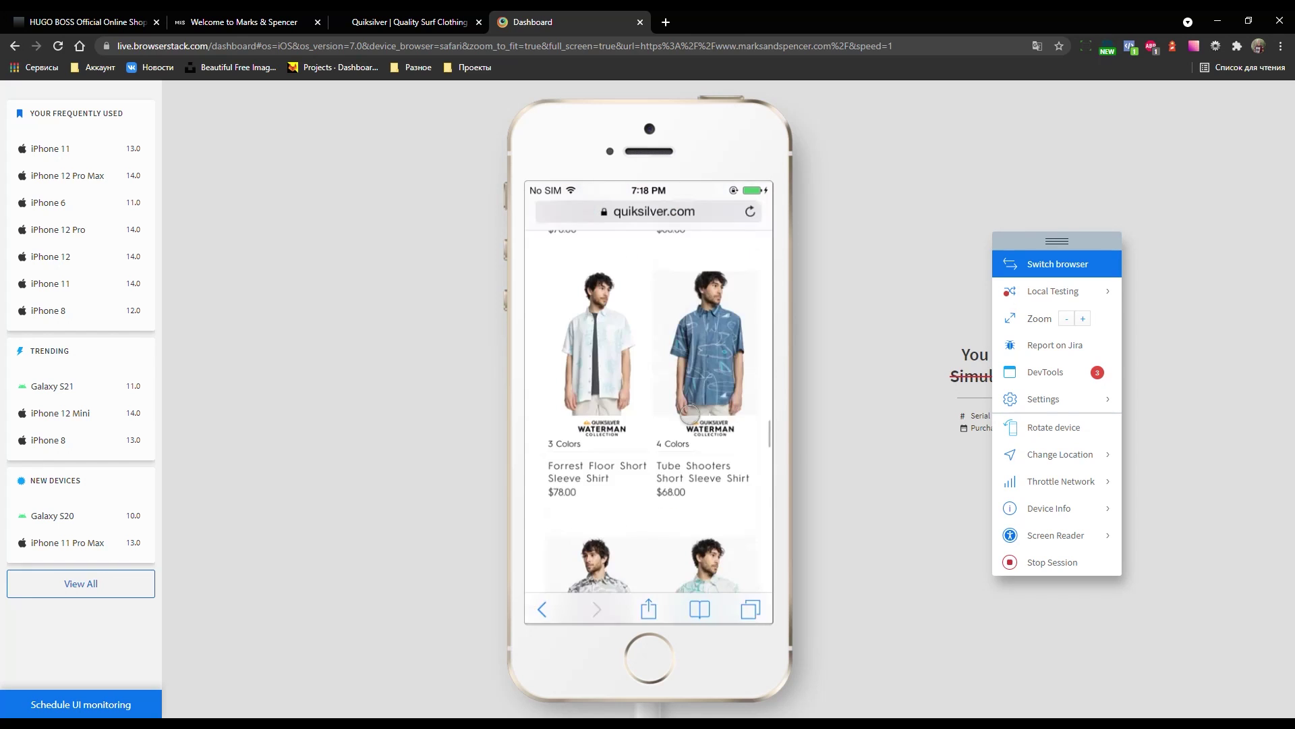
{"action": "scroll", "coordinate": [689, 414], "scroll_direction": "down", "scroll_amount": 5}
{"action": "scroll", "coordinate": [686, 425], "scroll_direction": "down", "scroll_amount": 3}
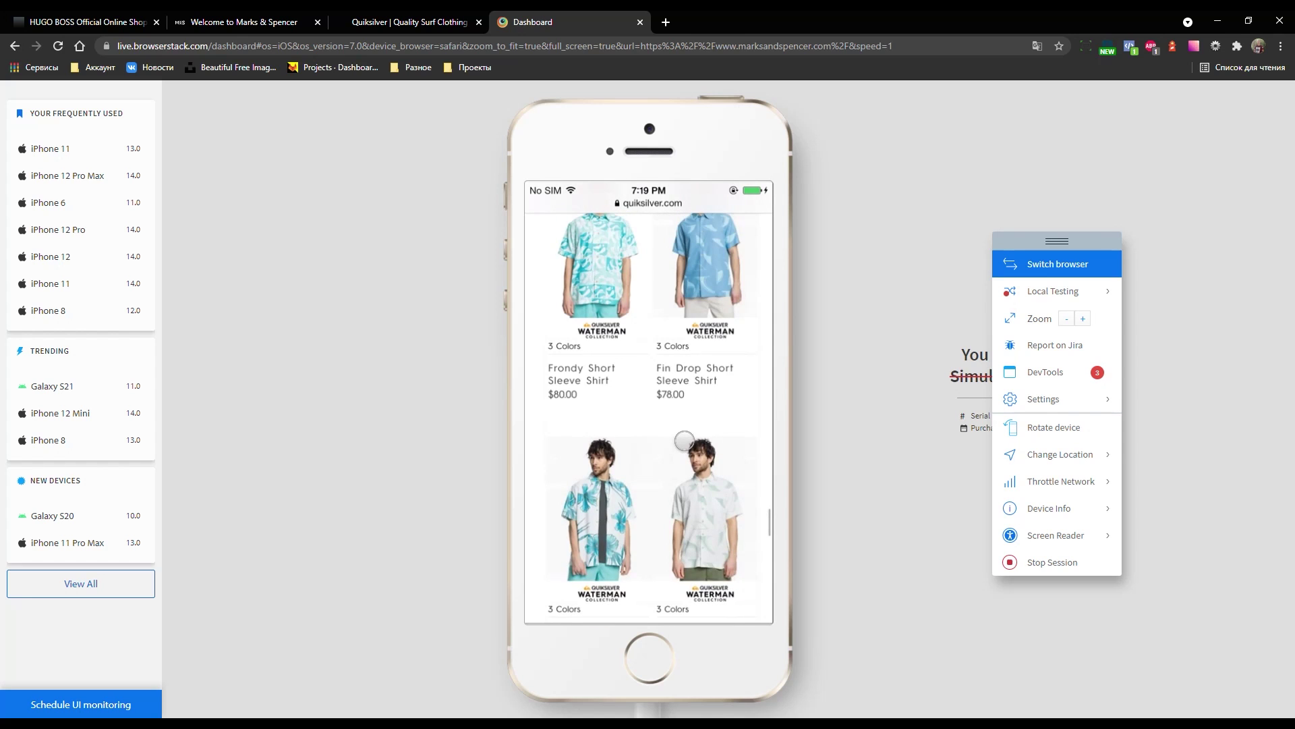
{"action": "scroll", "coordinate": [684, 441], "scroll_direction": "down", "scroll_amount": 10}
{"action": "scroll", "coordinate": [684, 440], "scroll_direction": "up", "scroll_amount": 2}
{"action": "scroll", "coordinate": [685, 441], "scroll_direction": "down", "scroll_amount": 2}
{"action": "scroll", "coordinate": [685, 440], "scroll_direction": "up", "scroll_amount": 5}
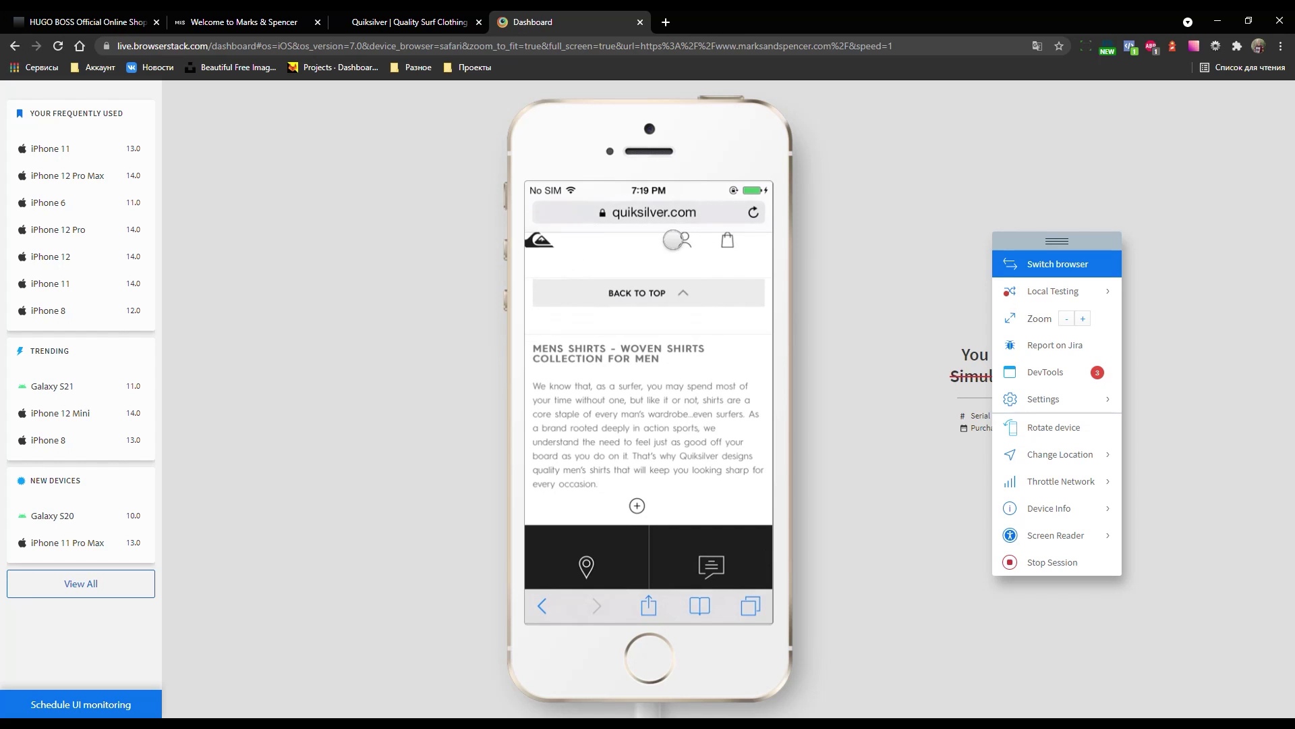
{"action": "scroll", "coordinate": [726, 452], "scroll_direction": "down", "scroll_amount": 5}
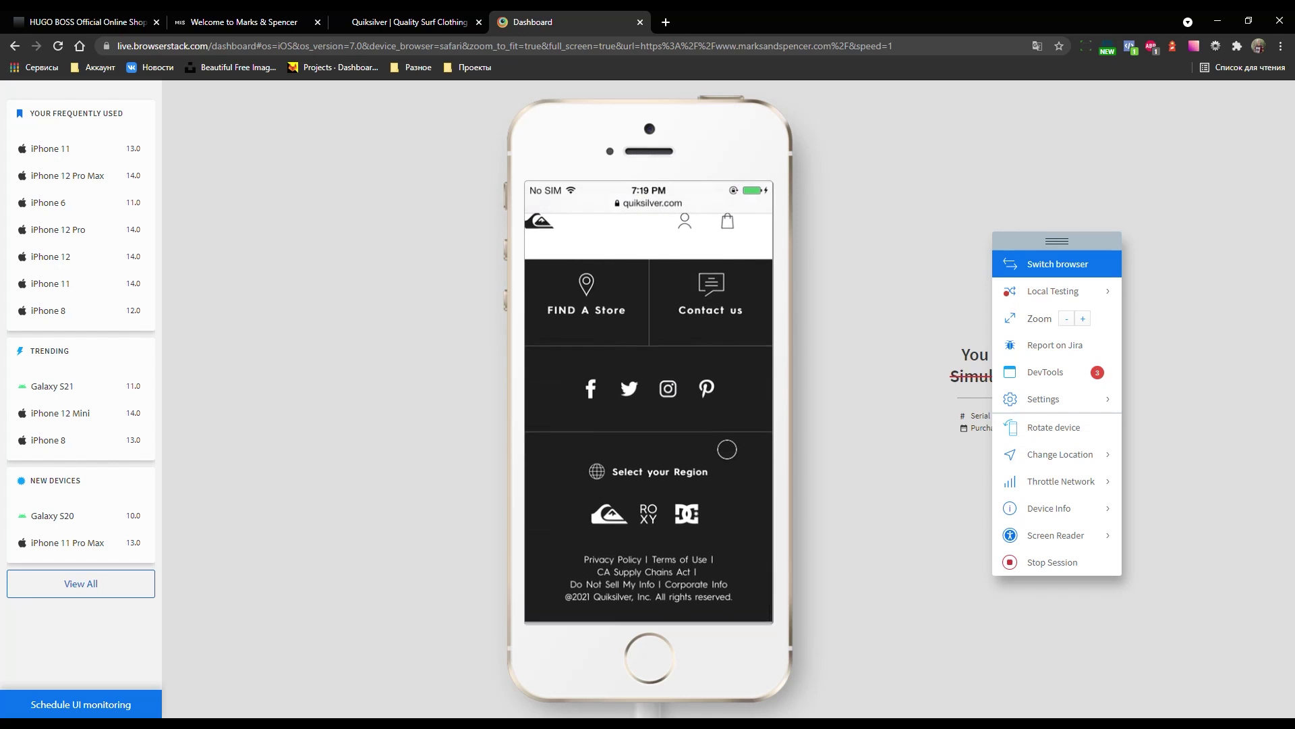
{"action": "scroll", "coordinate": [727, 449], "scroll_direction": "up", "scroll_amount": 5}
{"action": "scroll", "coordinate": [709, 431], "scroll_direction": "up", "scroll_amount": 5}
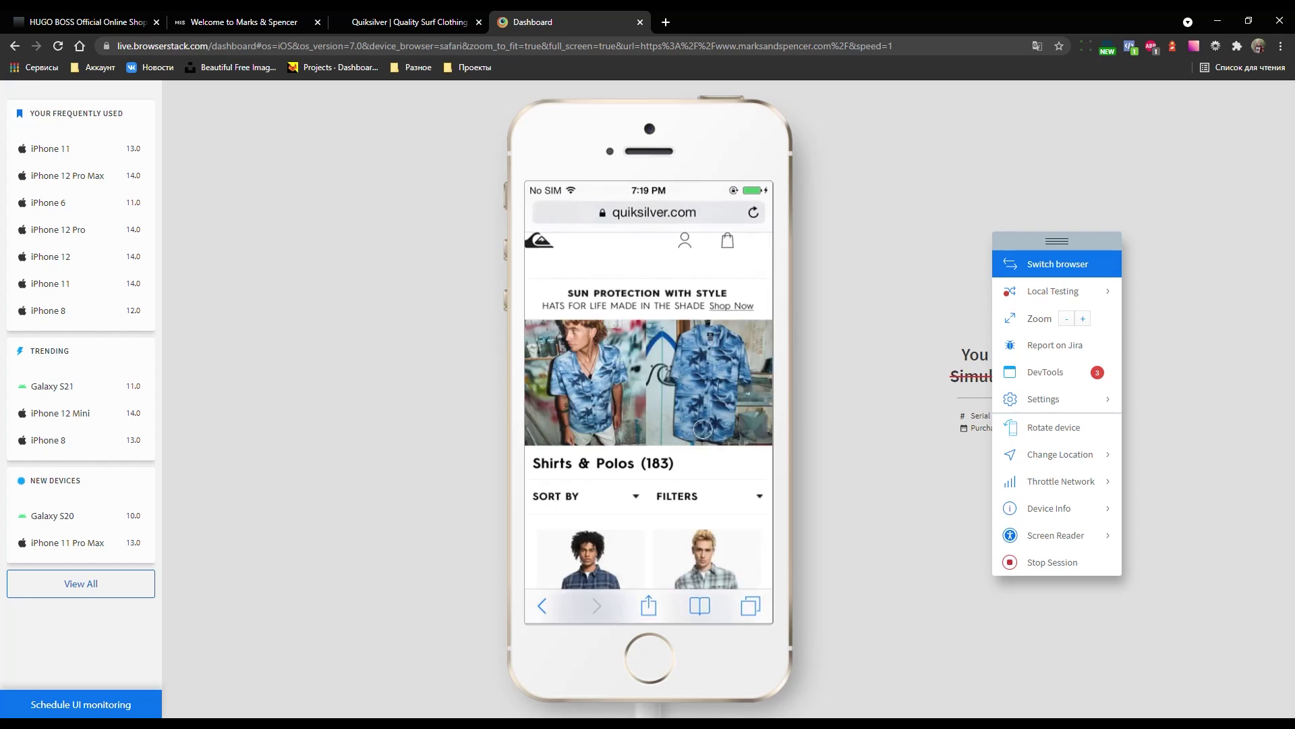
{"action": "scroll", "coordinate": [701, 423], "scroll_direction": "down", "scroll_amount": 3}
{"action": "scroll", "coordinate": [698, 378], "scroll_direction": "down", "scroll_amount": 3}
{"action": "scroll", "coordinate": [697, 337], "scroll_direction": "down", "scroll_amount": 3}
{"action": "left_click", "coordinate": [717, 317]}
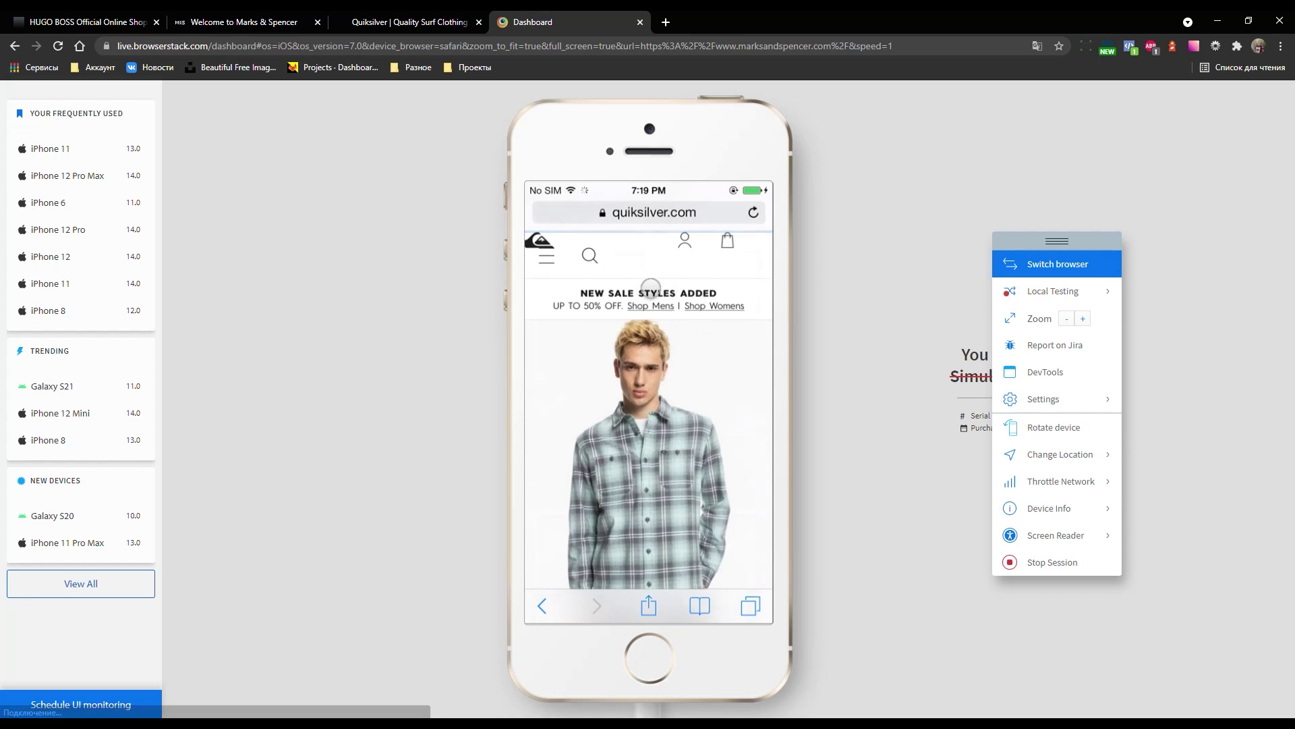
- Review the Sandstell shirt's details and size options
{"action": "scroll", "coordinate": [683, 326], "scroll_direction": "down", "scroll_amount": 5}
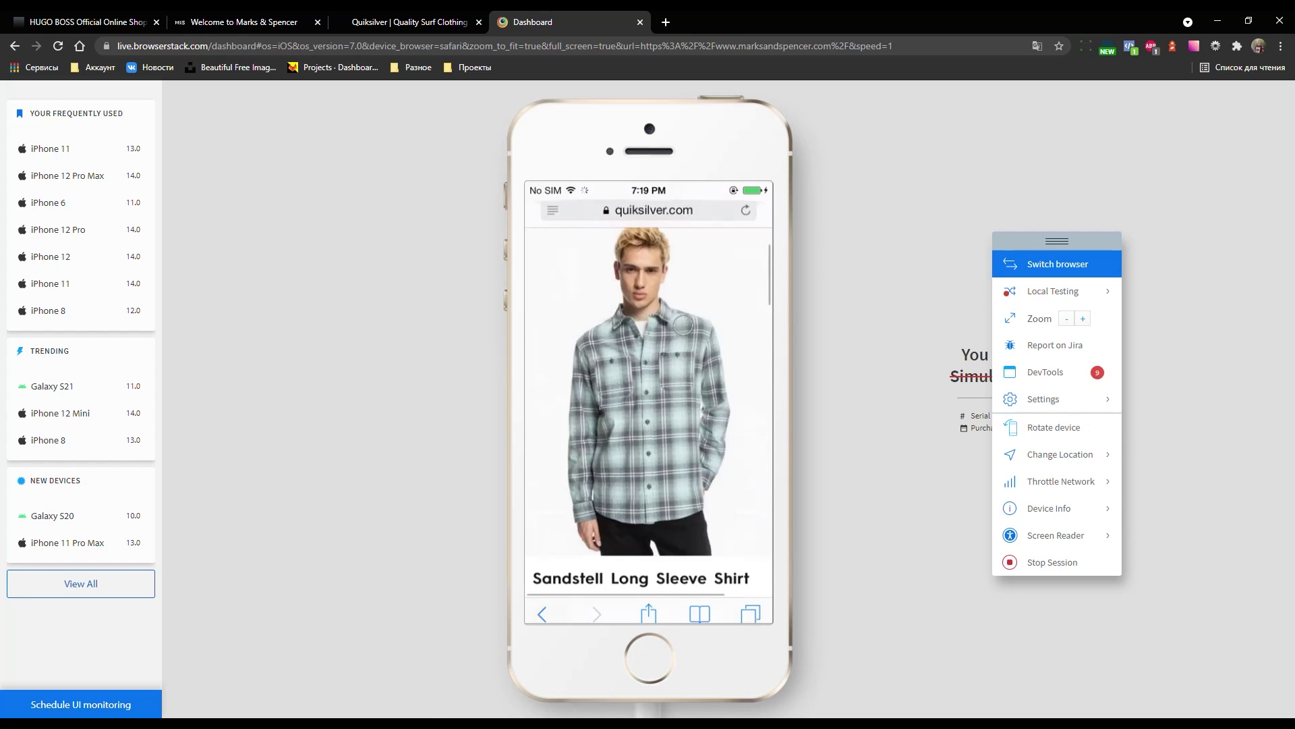
{"action": "scroll", "coordinate": [683, 326], "scroll_direction": "down", "scroll_amount": 10}
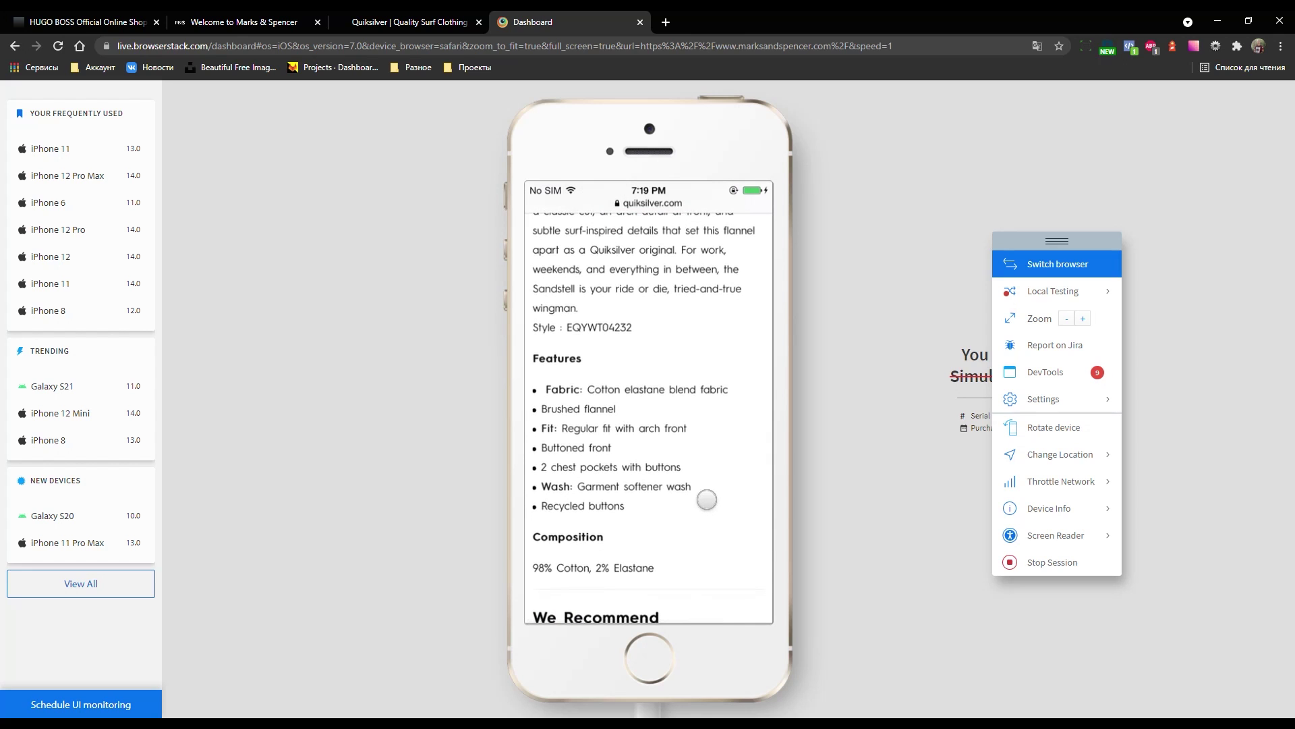
{"action": "scroll", "coordinate": [707, 499], "scroll_direction": "up", "scroll_amount": 5}
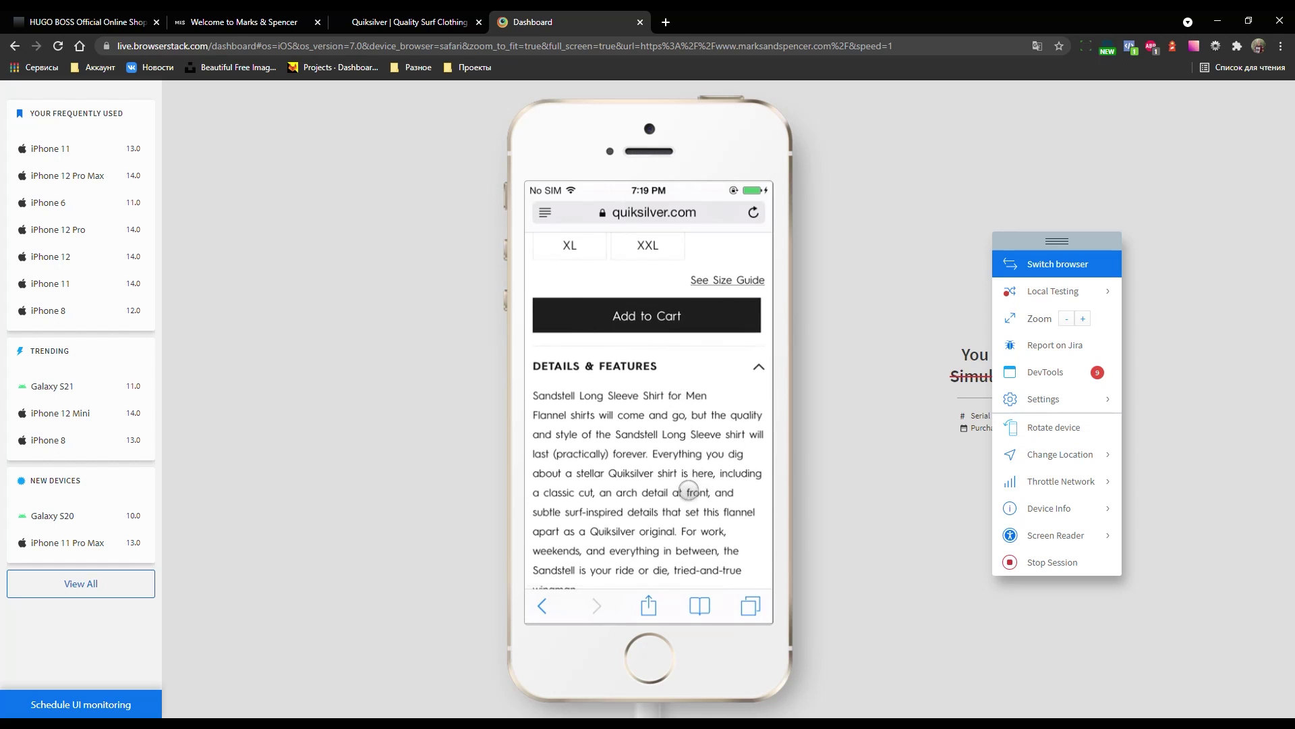
{"action": "scroll", "coordinate": [688, 505], "scroll_direction": "up", "scroll_amount": 3}
{"action": "scroll", "coordinate": [688, 505], "scroll_direction": "up", "scroll_amount": 3}
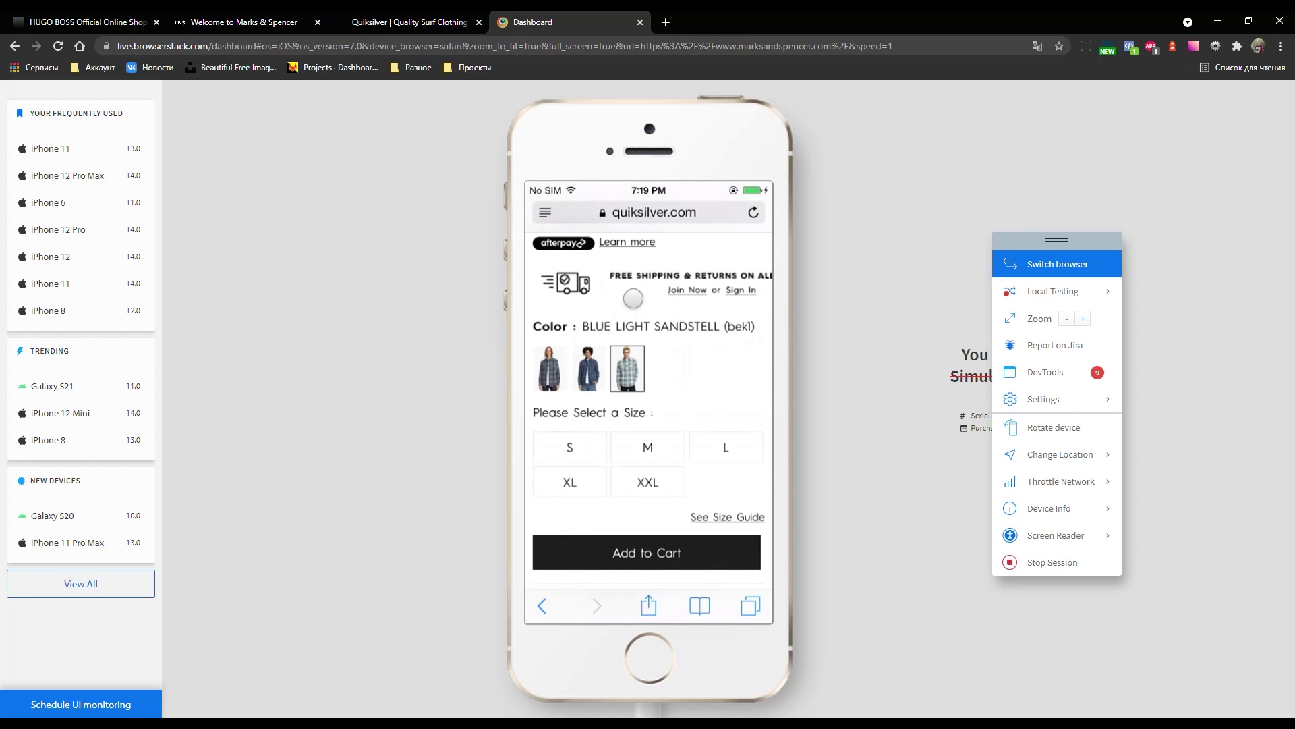
- Pan the shirt page sideways and open Afterpay's 'Shop now. Pay later.' explainer
{"action": "left_click_drag", "start_coordinate": [742, 277], "coordinate": [662, 276]}
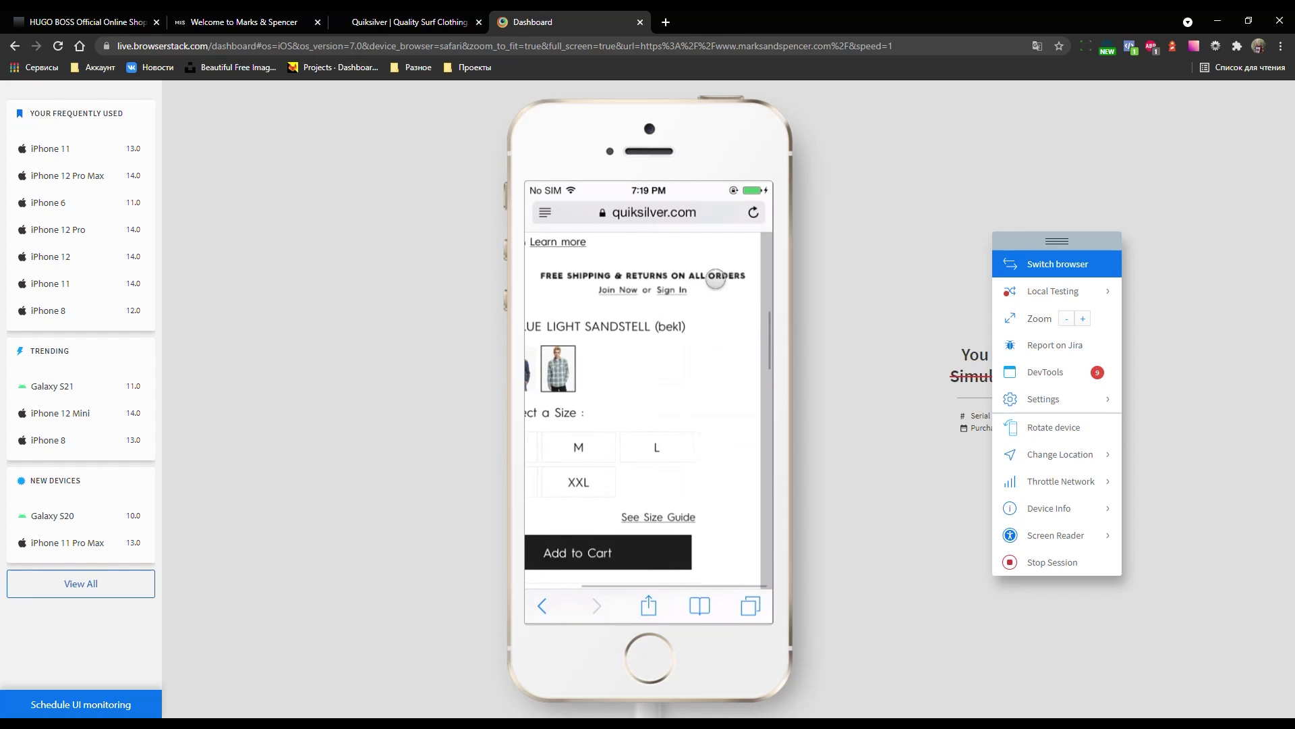
{"action": "mouse_move", "coordinate": [616, 282]}
{"action": "left_mouse_down"}
{"action": "mouse_move", "coordinate": [703, 282]}
{"action": "mouse_move", "coordinate": [611, 283]}
{"action": "left_mouse_up"}
{"action": "left_click_drag", "start_coordinate": [705, 292], "coordinate": [748, 287]}
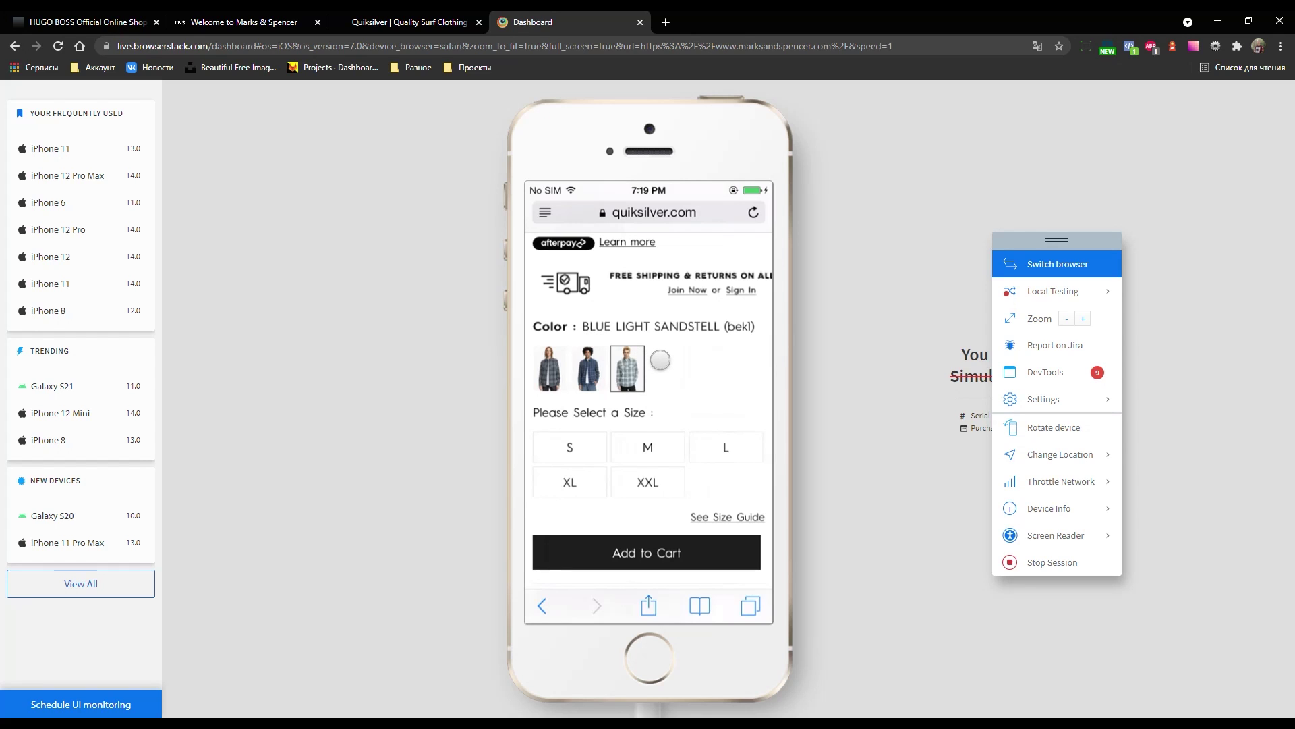
{"action": "left_click_drag", "start_coordinate": [647, 333], "coordinate": [609, 331]}
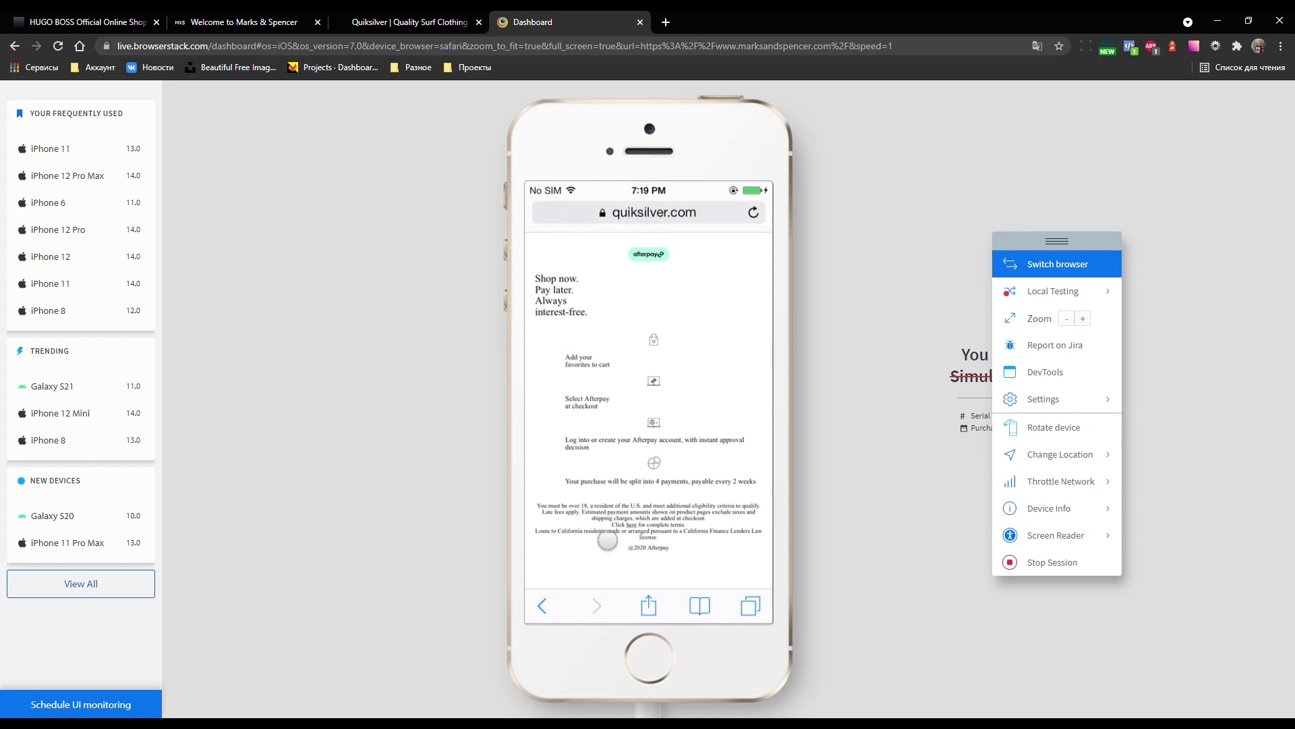
{"action": "left_click", "coordinate": [542, 605]}
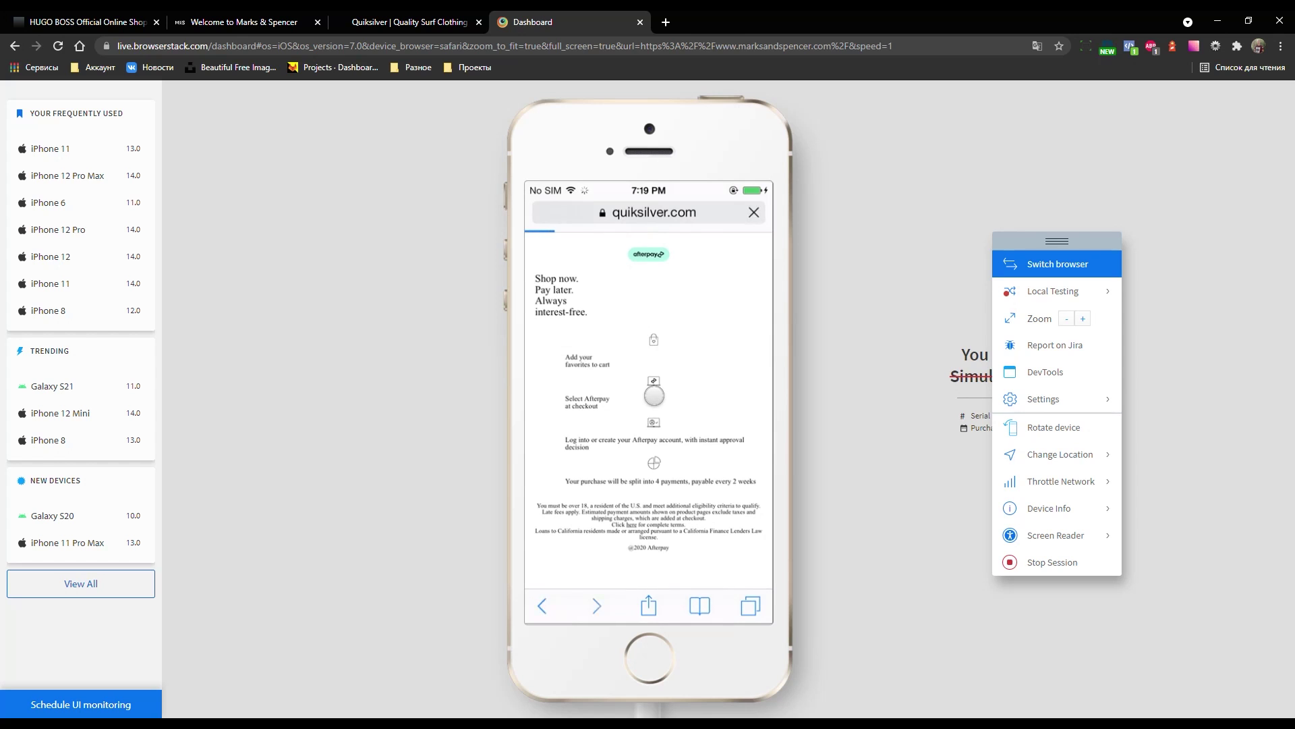
- Go to the product page footer and open Quiksilver's Find a Store locator
{"action": "scroll", "coordinate": [653, 395], "scroll_direction": "down", "scroll_amount": 5}
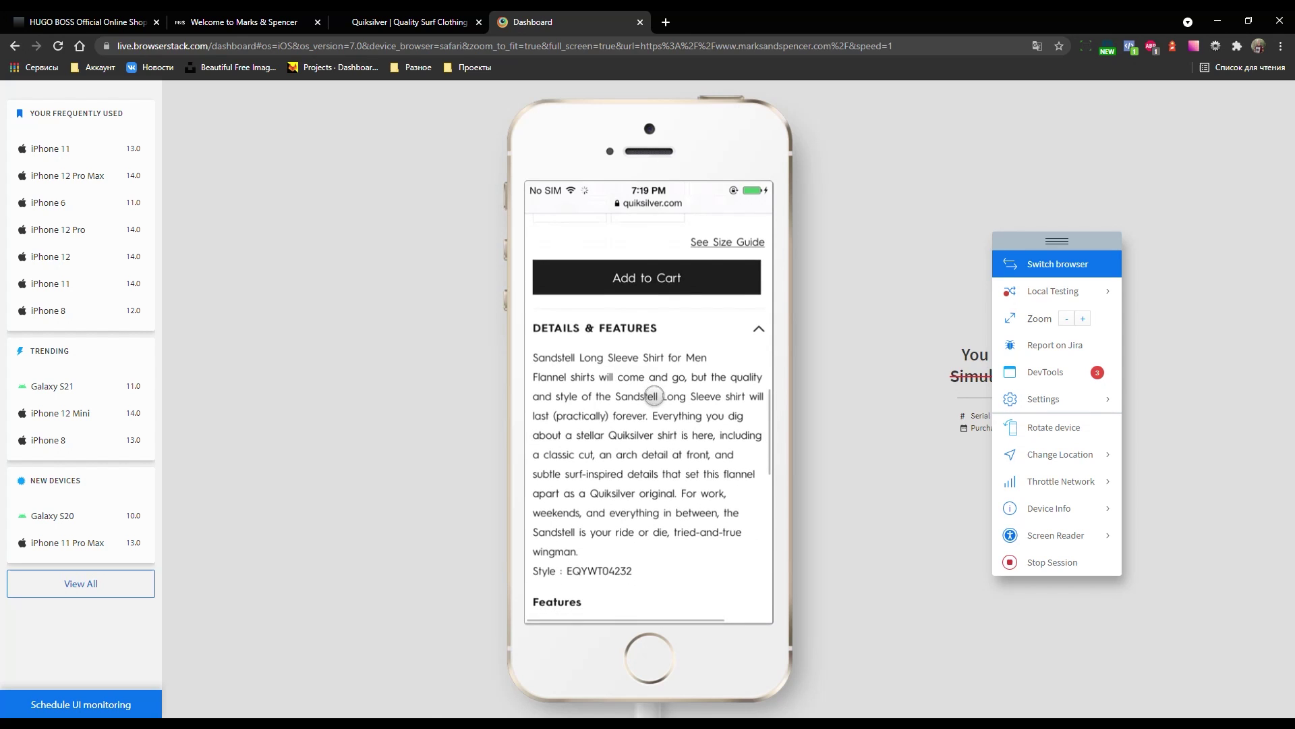
{"action": "scroll", "coordinate": [654, 396], "scroll_direction": "down", "scroll_amount": 3}
{"action": "scroll", "coordinate": [653, 396], "scroll_direction": "down", "scroll_amount": 2}
{"action": "scroll", "coordinate": [654, 395], "scroll_direction": "down", "scroll_amount": 3}
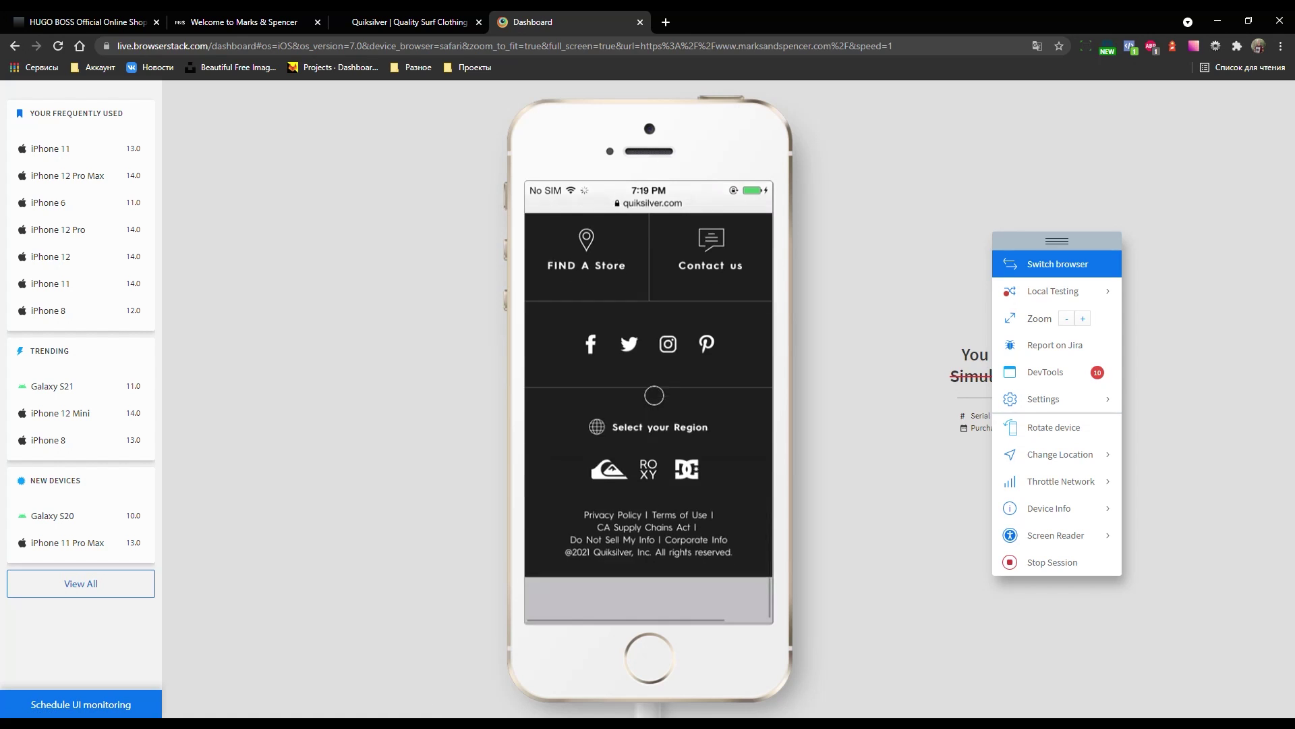
{"action": "scroll", "coordinate": [634, 436], "scroll_direction": "down", "scroll_amount": 2}
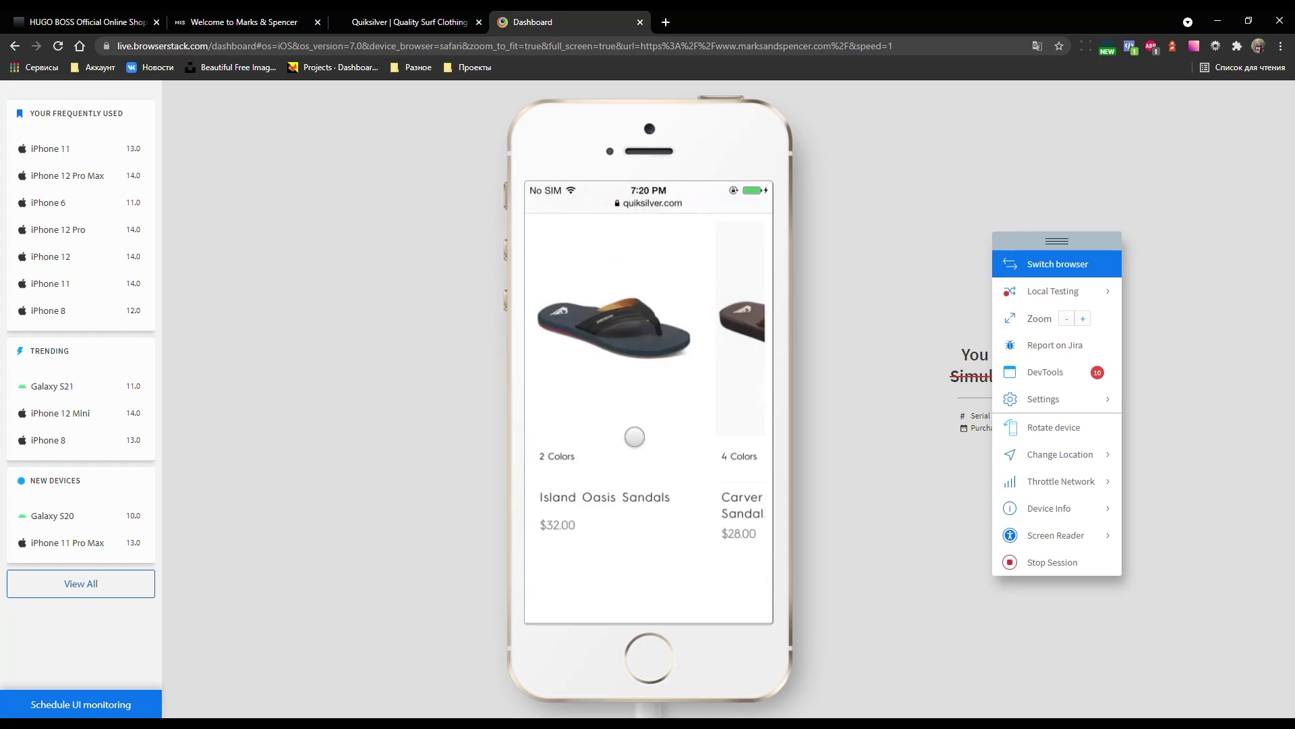
{"action": "scroll", "coordinate": [634, 436], "scroll_direction": "down", "scroll_amount": 2}
{"action": "scroll", "coordinate": [634, 437], "scroll_direction": "down", "scroll_amount": 3}
{"action": "left_click", "coordinate": [576, 301]}
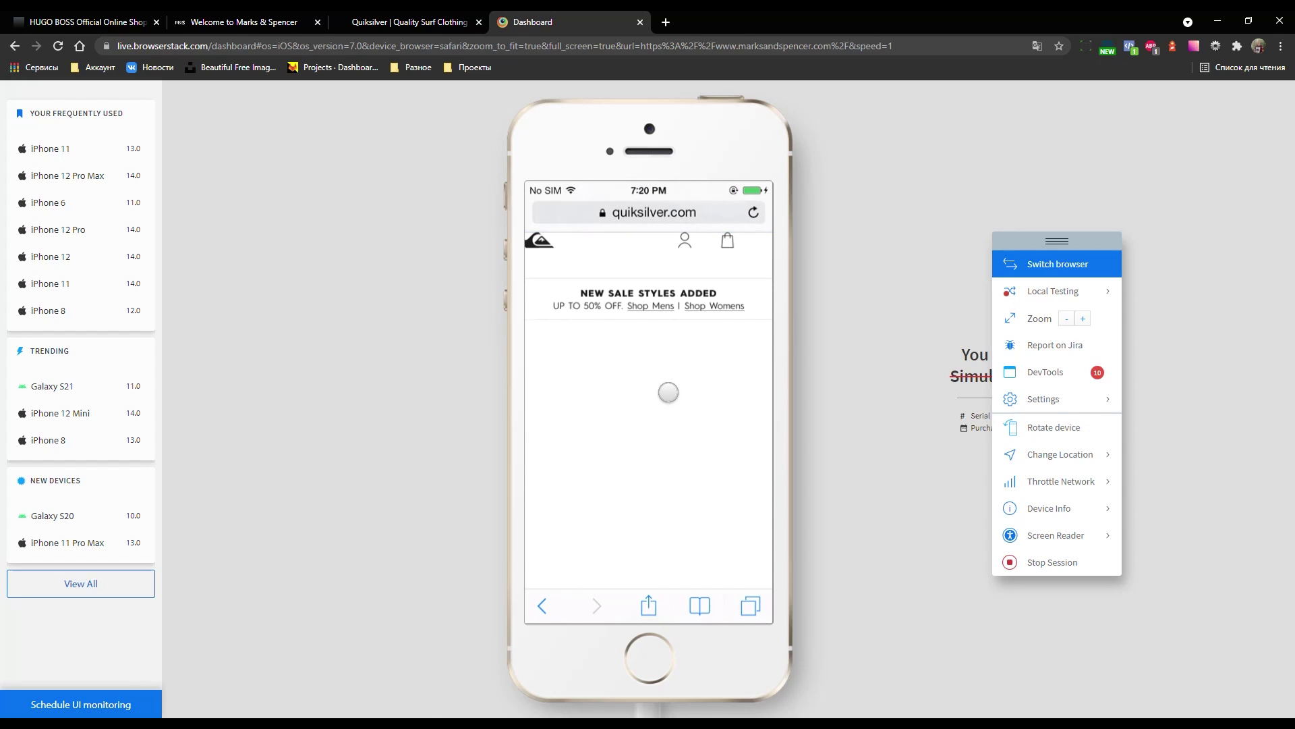
- Show the developer tools beside the iPhone while the store locator loads
{"action": "scroll", "coordinate": [681, 383], "scroll_direction": "down", "scroll_amount": 2}
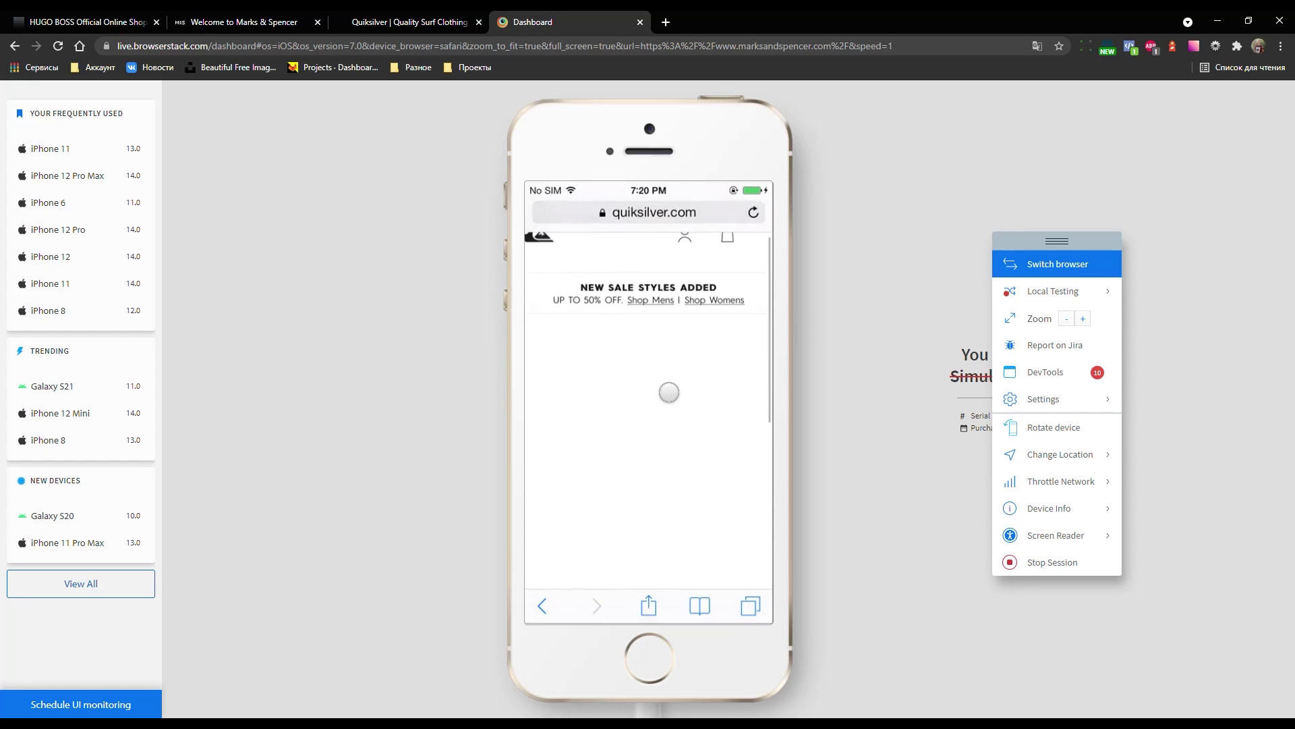
{"action": "scroll", "coordinate": [668, 392], "scroll_direction": "down", "scroll_amount": 2}
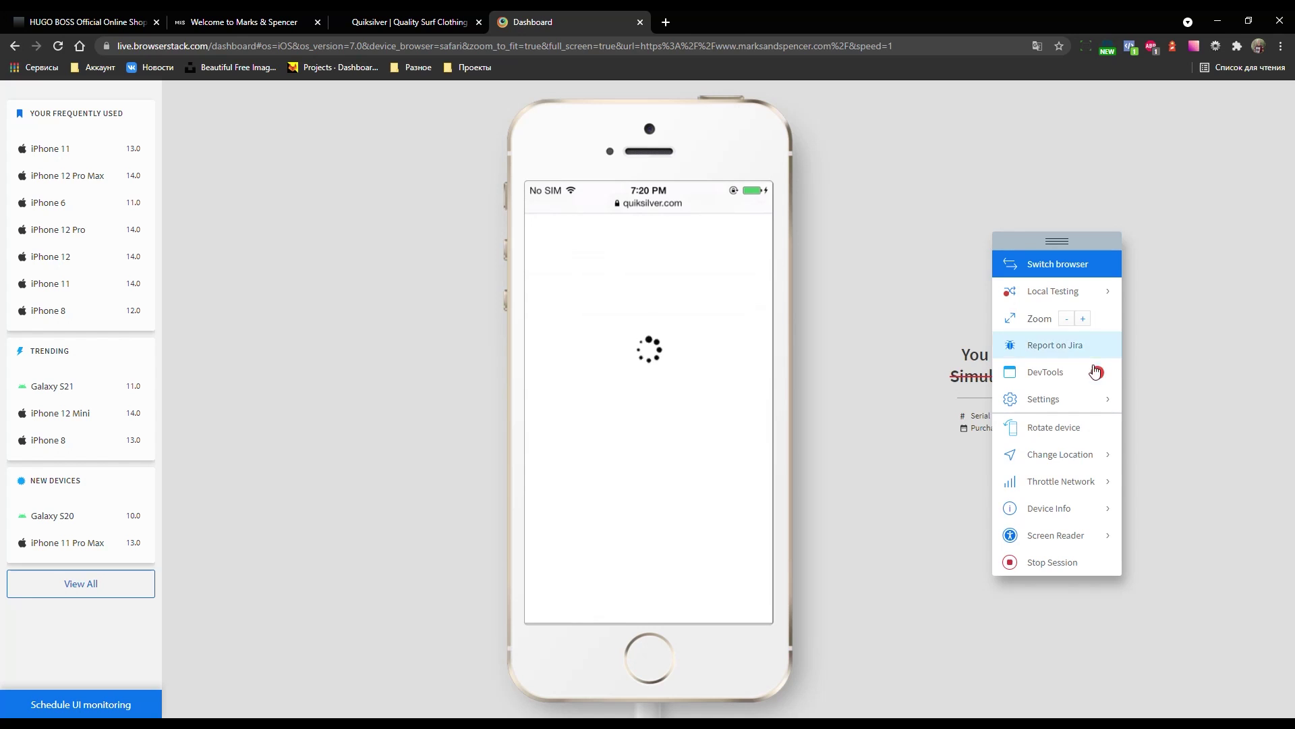
{"action": "left_click", "coordinate": [1048, 372]}
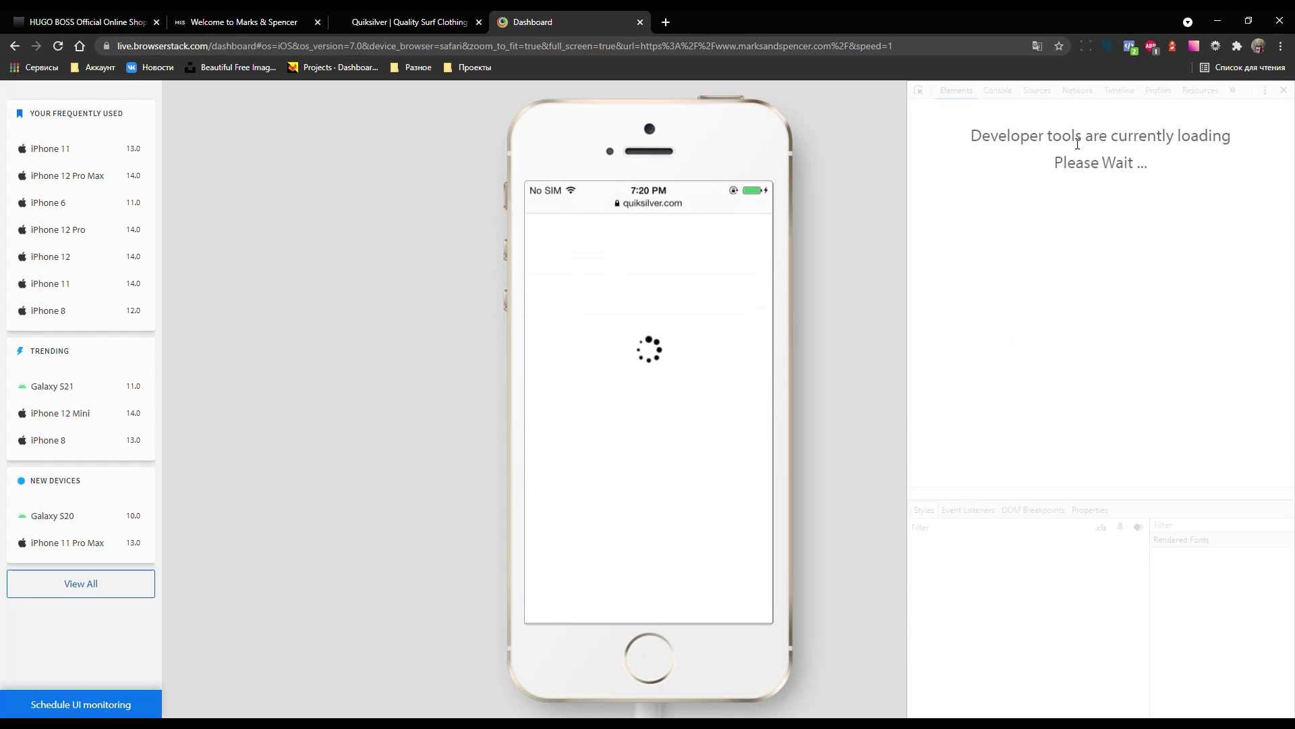
- Review the red page errors listed in the DevTools Console
{"action": "left_click", "coordinate": [998, 91]}
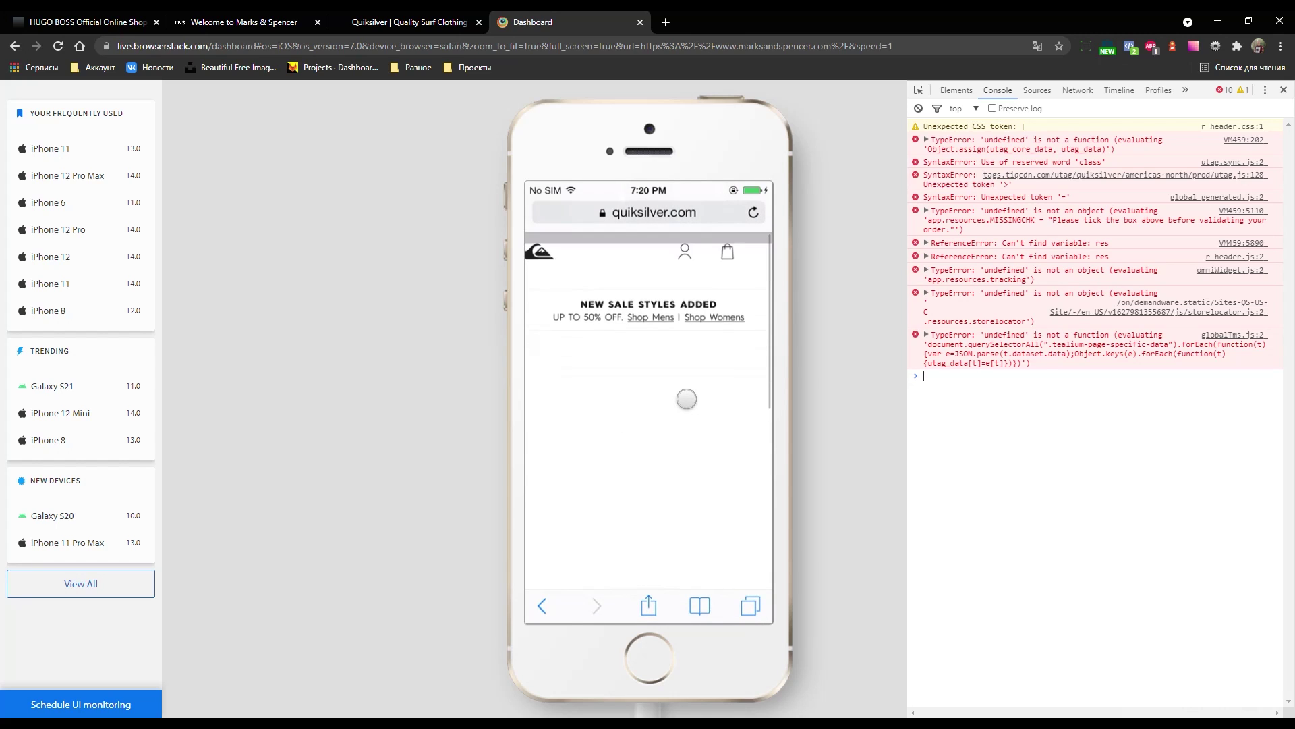
{"action": "scroll", "coordinate": [686, 399], "scroll_direction": "down", "scroll_amount": 3}
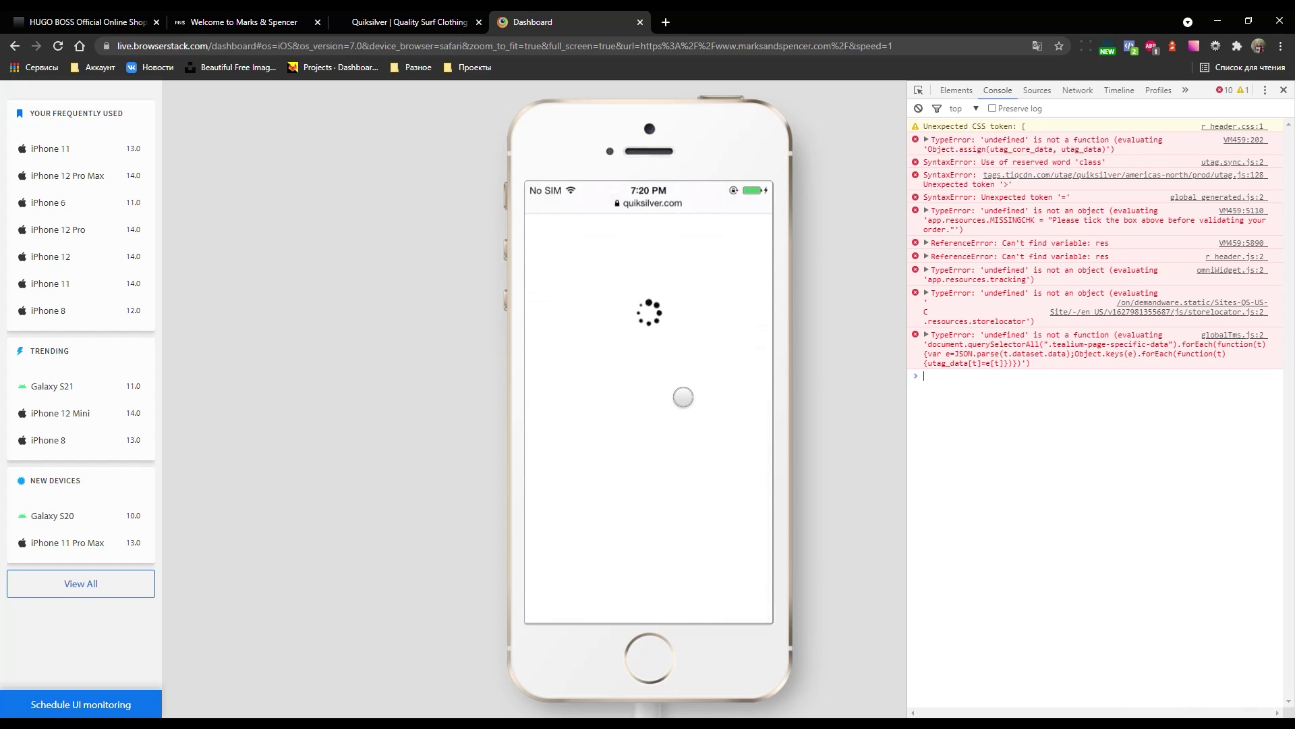
{"action": "scroll", "coordinate": [684, 397], "scroll_direction": "down", "scroll_amount": 3}
{"action": "scroll", "coordinate": [682, 395], "scroll_direction": "up", "scroll_amount": 5}
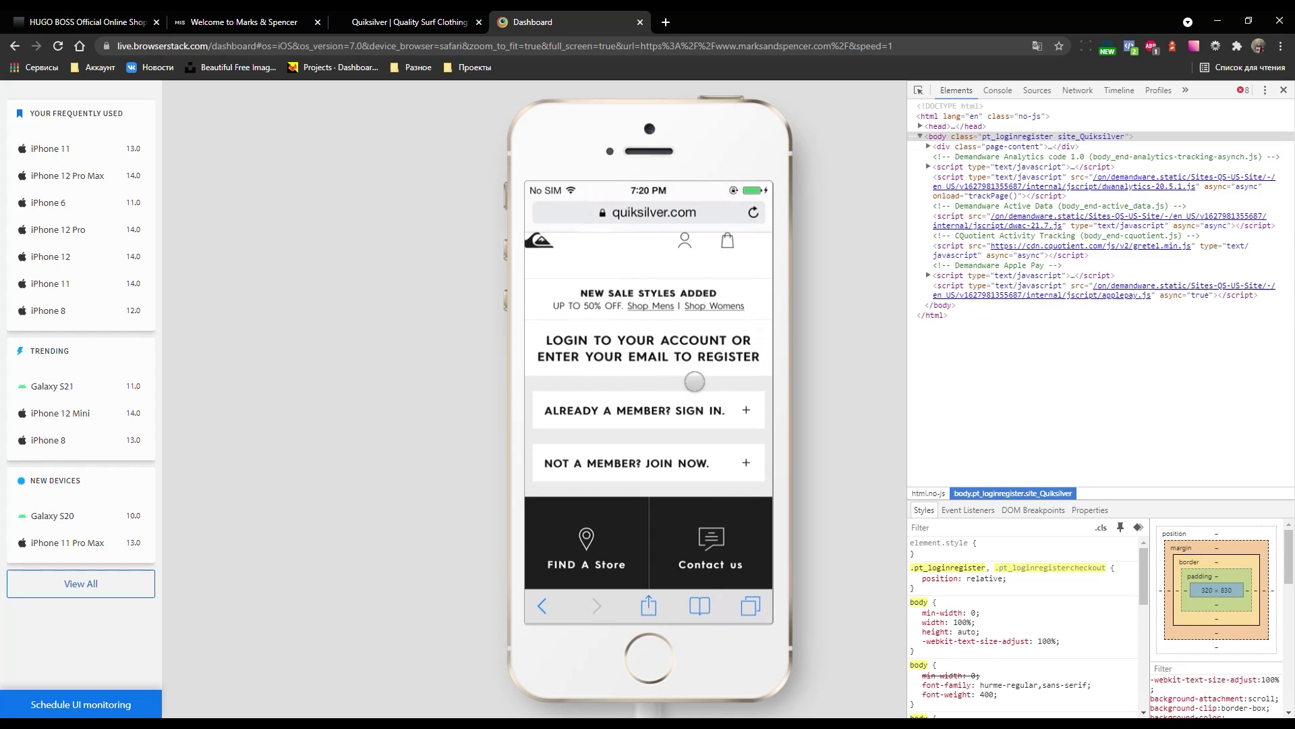
{"action": "scroll", "coordinate": [692, 388], "scroll_direction": "down", "scroll_amount": 2}
{"action": "scroll", "coordinate": [693, 388], "scroll_direction": "down", "scroll_amount": 2}
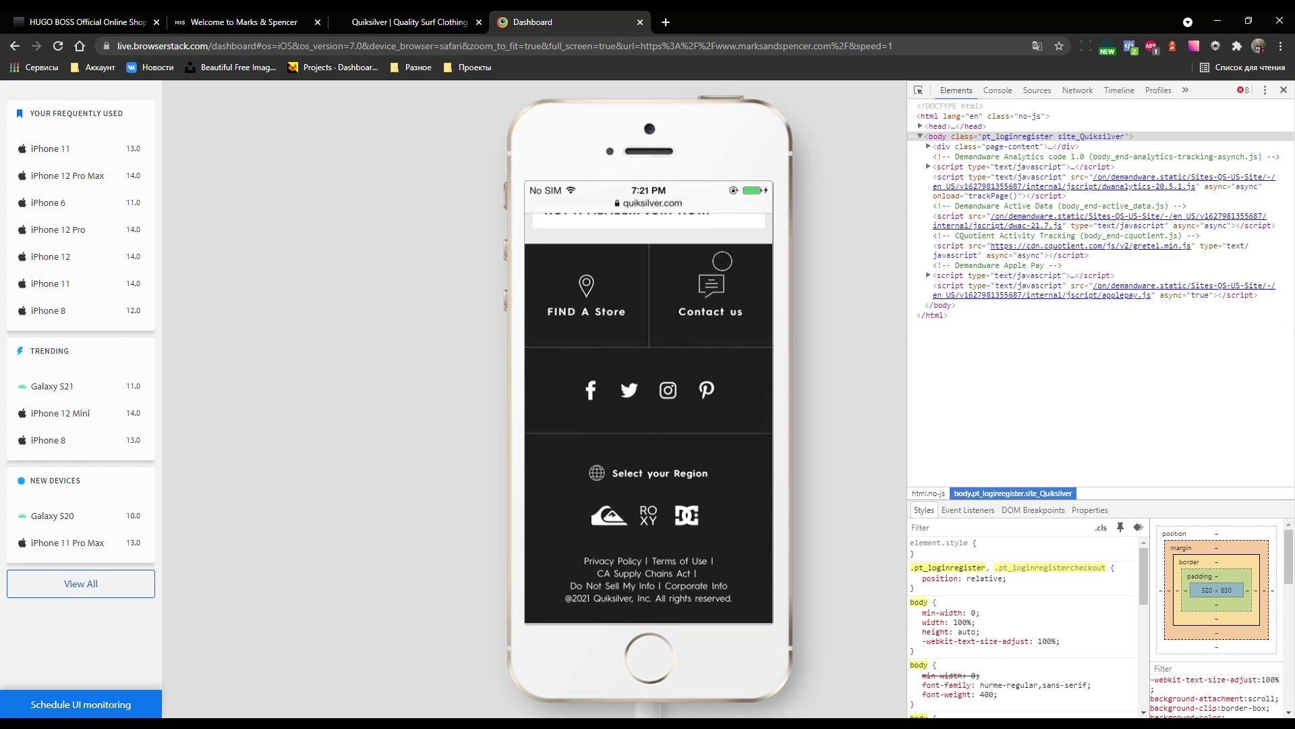
{"action": "scroll", "coordinate": [728, 263], "scroll_direction": "up", "scroll_amount": 5}
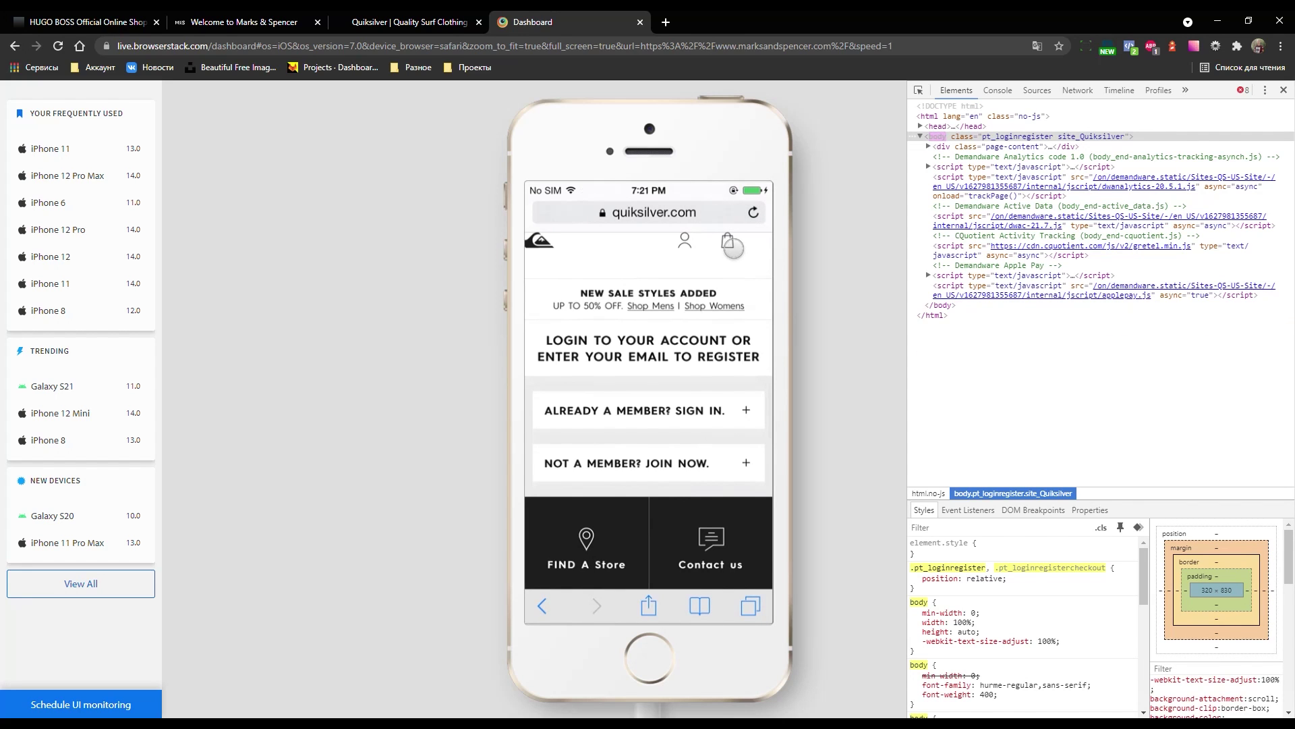
- Browse the shopping bag page on the iPhone, then close DevTools
{"action": "left_click", "coordinate": [725, 241]}
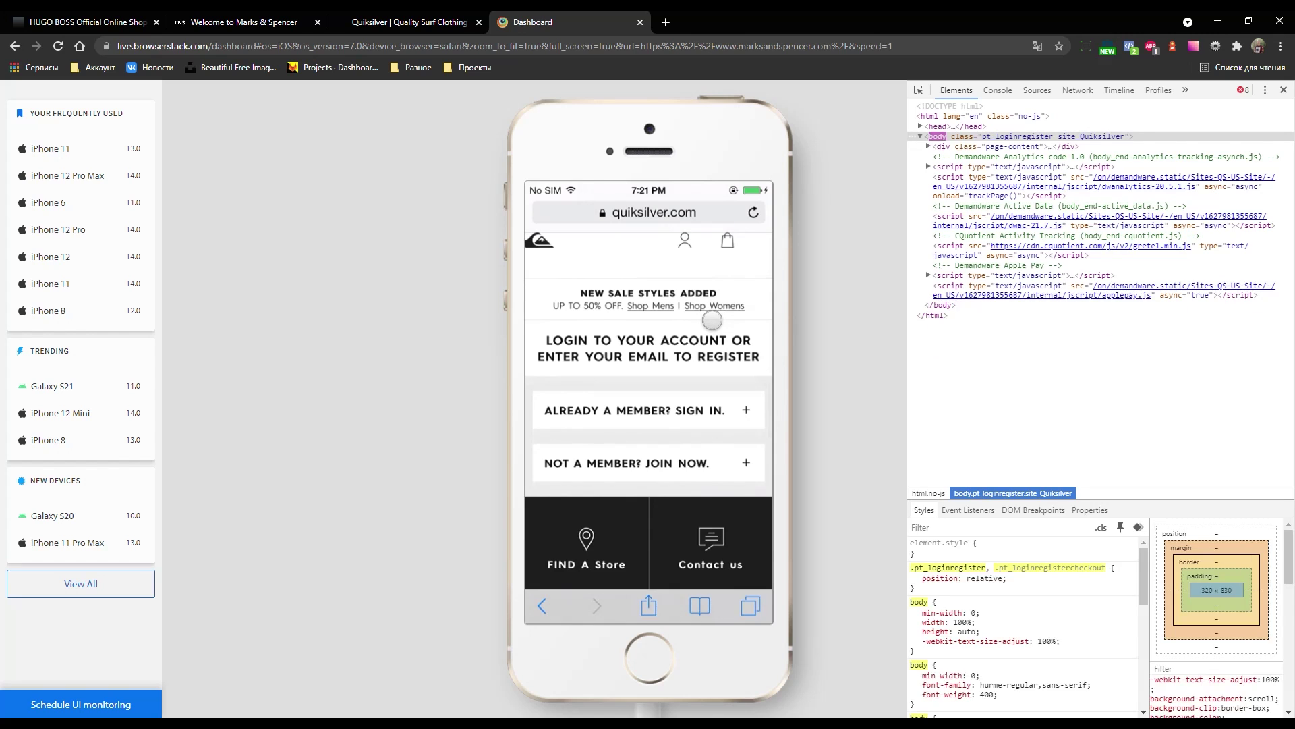
{"action": "scroll", "coordinate": [709, 321], "scroll_direction": "down", "scroll_amount": 5}
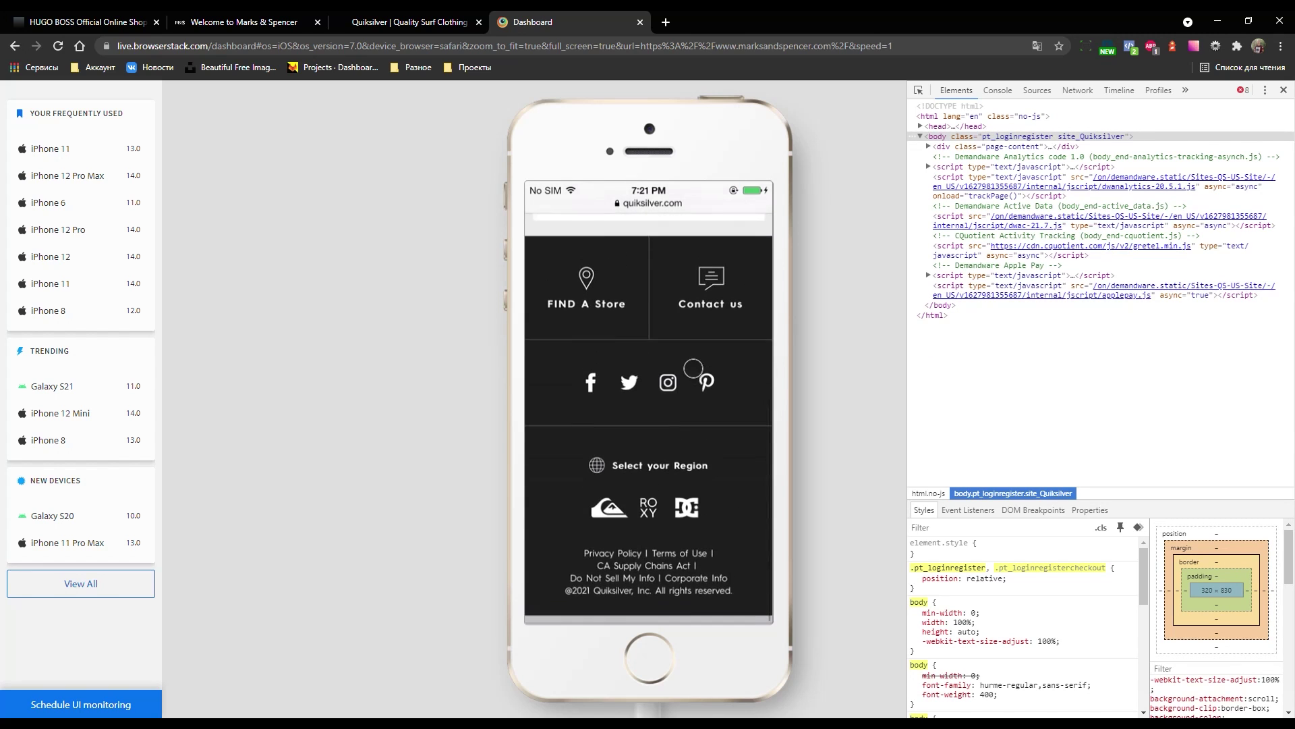
{"action": "scroll", "coordinate": [690, 364], "scroll_direction": "up", "scroll_amount": 3}
{"action": "scroll", "coordinate": [691, 364], "scroll_direction": "up", "scroll_amount": 3}
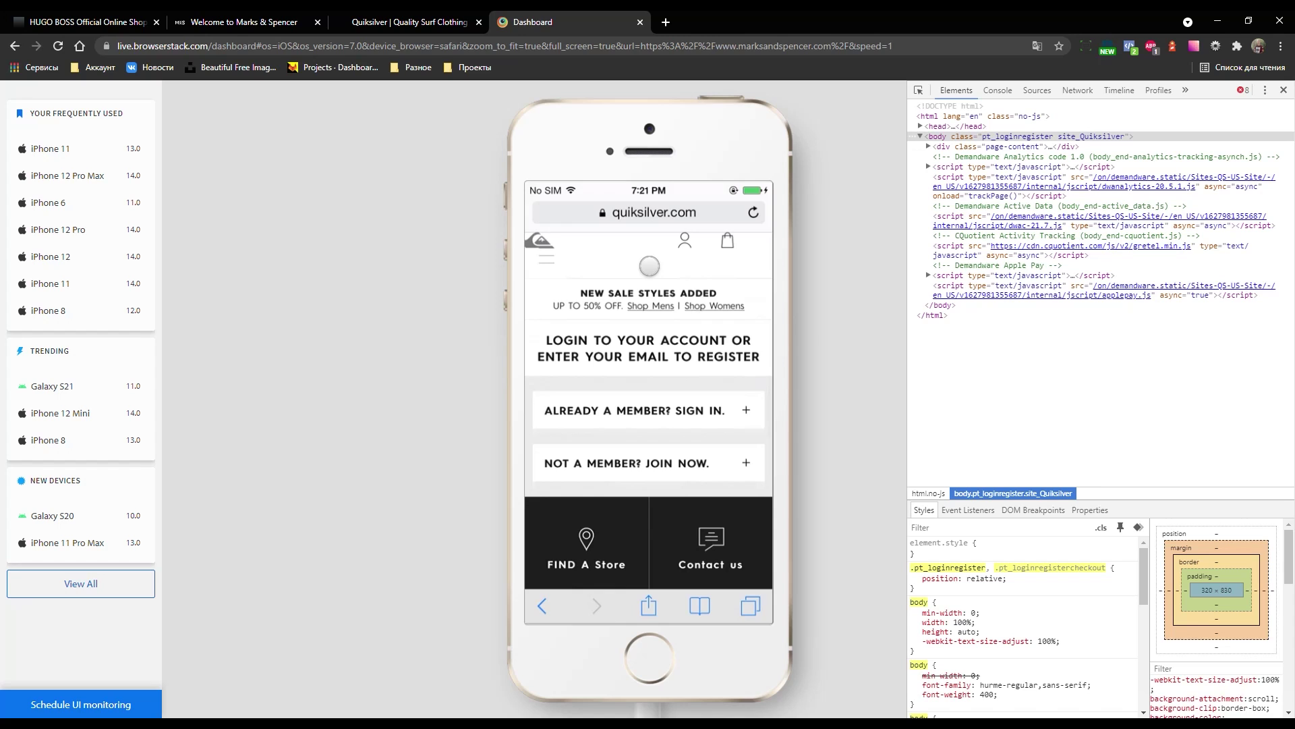
{"action": "left_click_drag", "start_coordinate": [649, 266], "coordinate": [664, 326]}
{"action": "left_click", "coordinate": [1284, 90]}
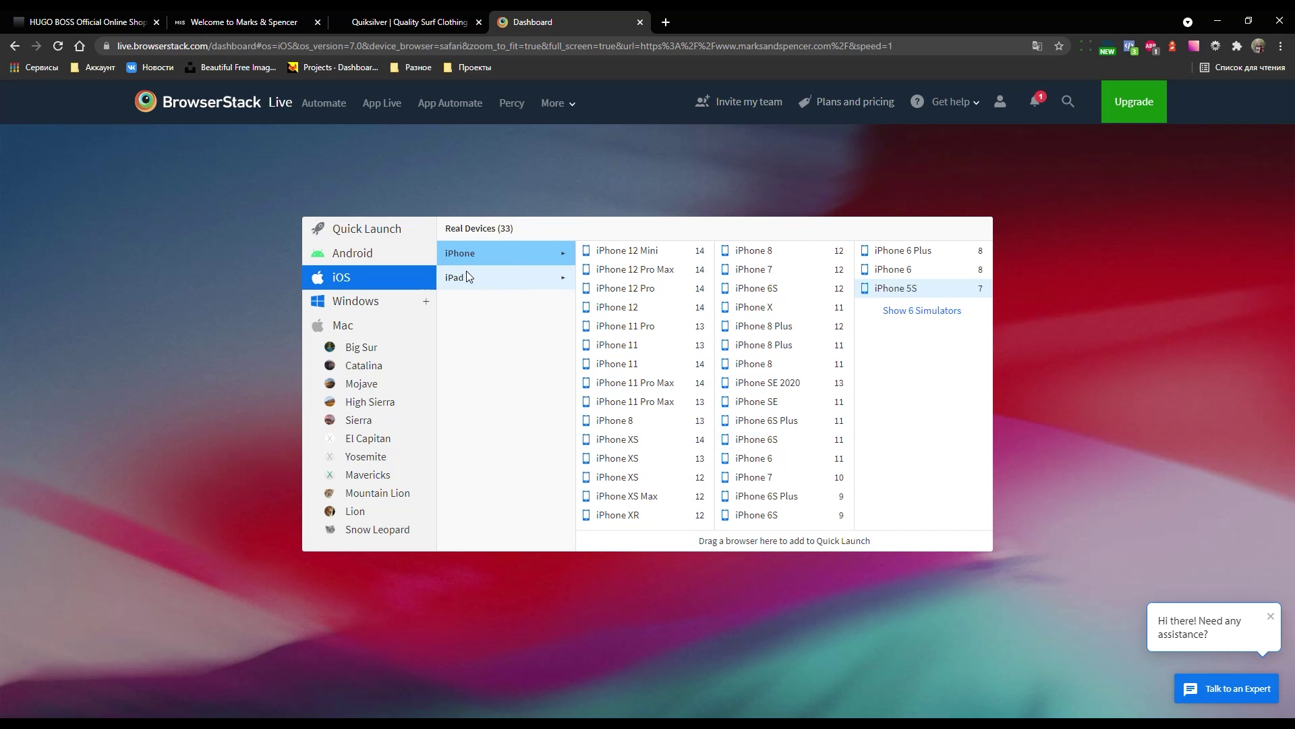
- Start a Safari session on the iPad Air 2019 (iOS 13) from the iPad list
{"action": "left_click", "coordinate": [469, 275]}
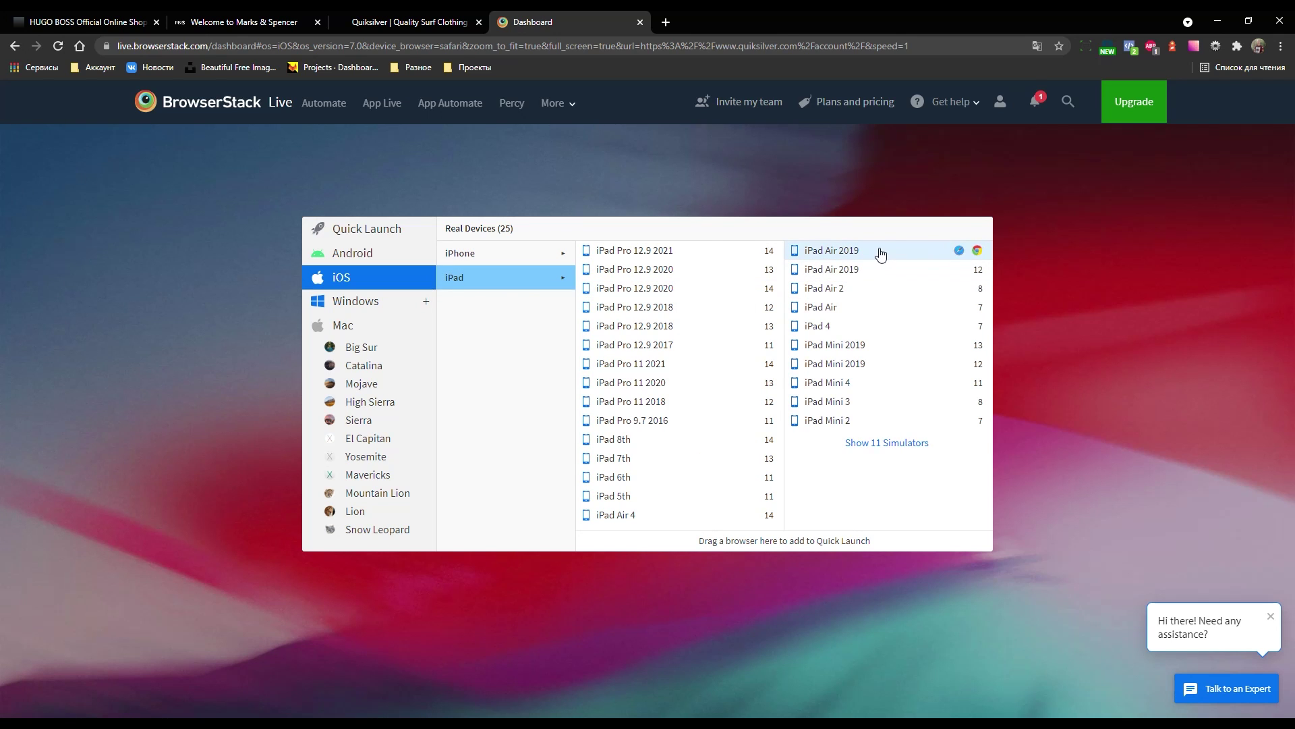
{"action": "mouse_move", "coordinate": [880, 249]}
{"action": "left_click", "coordinate": [959, 253]}
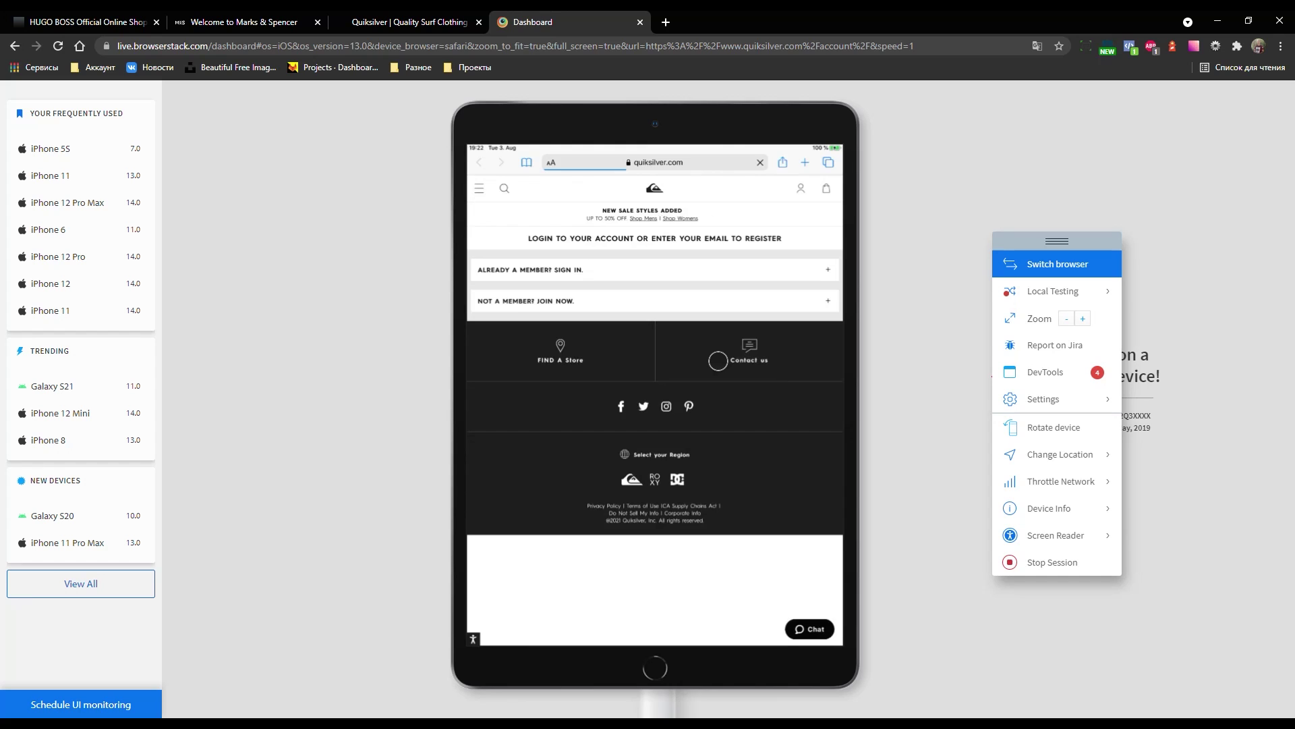
- Navigate from the login page to Mens > Highlights > New Arrivals via the site menu
{"action": "scroll", "coordinate": [717, 361], "scroll_direction": "down", "scroll_amount": 3}
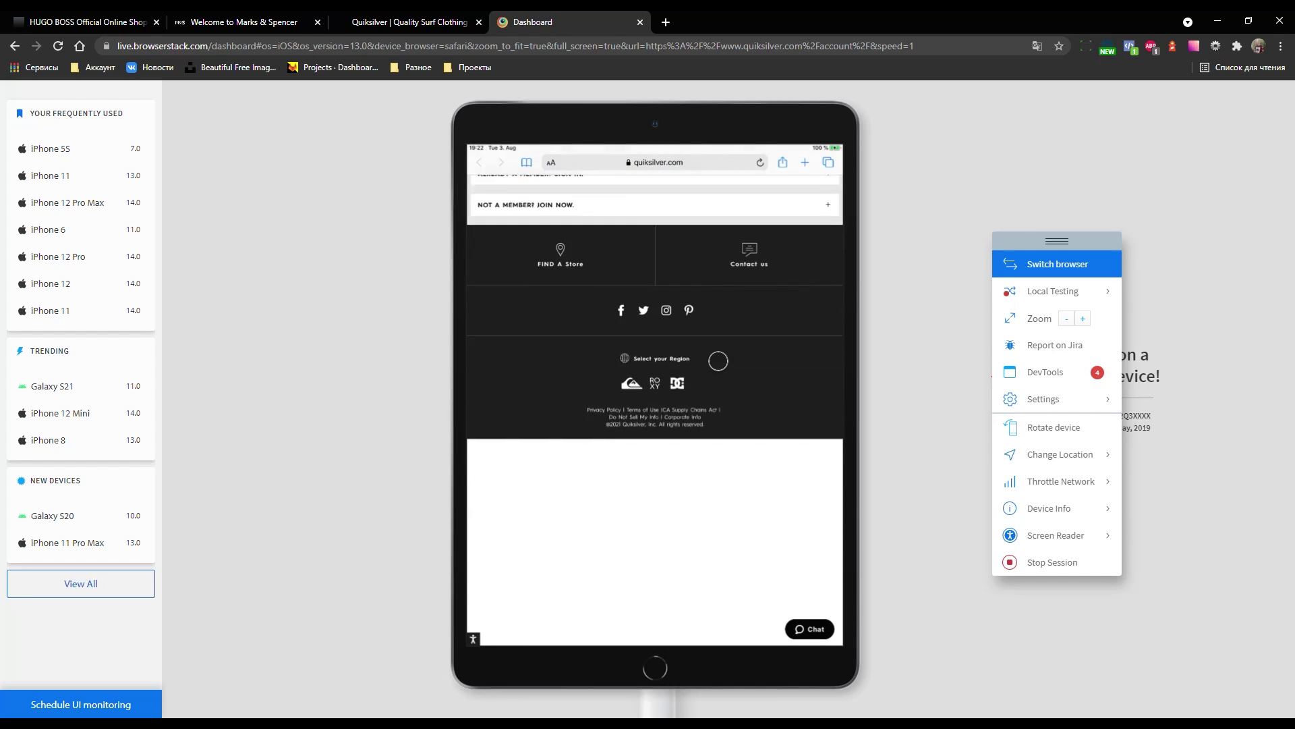
{"action": "scroll", "coordinate": [657, 532], "scroll_direction": "down", "scroll_amount": 3}
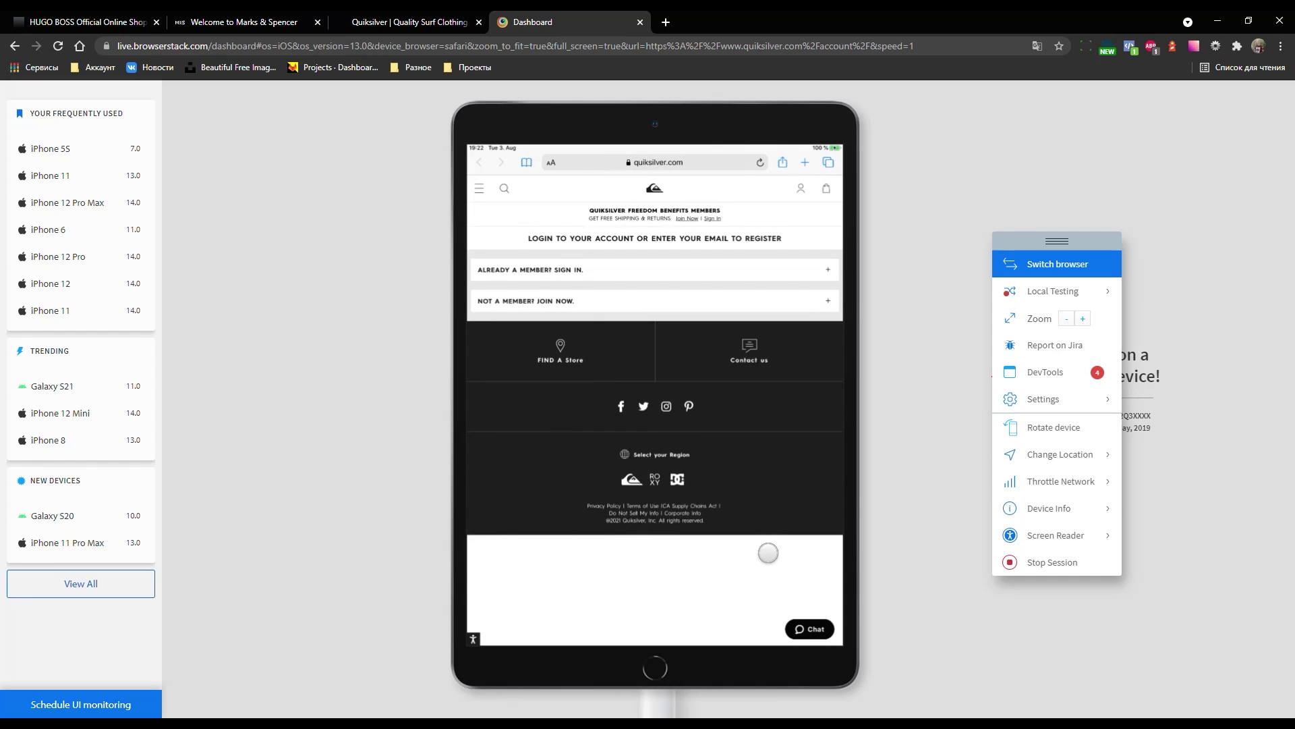
{"action": "scroll", "coordinate": [675, 553], "scroll_direction": "up", "scroll_amount": 3}
{"action": "scroll", "coordinate": [686, 544], "scroll_direction": "up", "scroll_amount": 3}
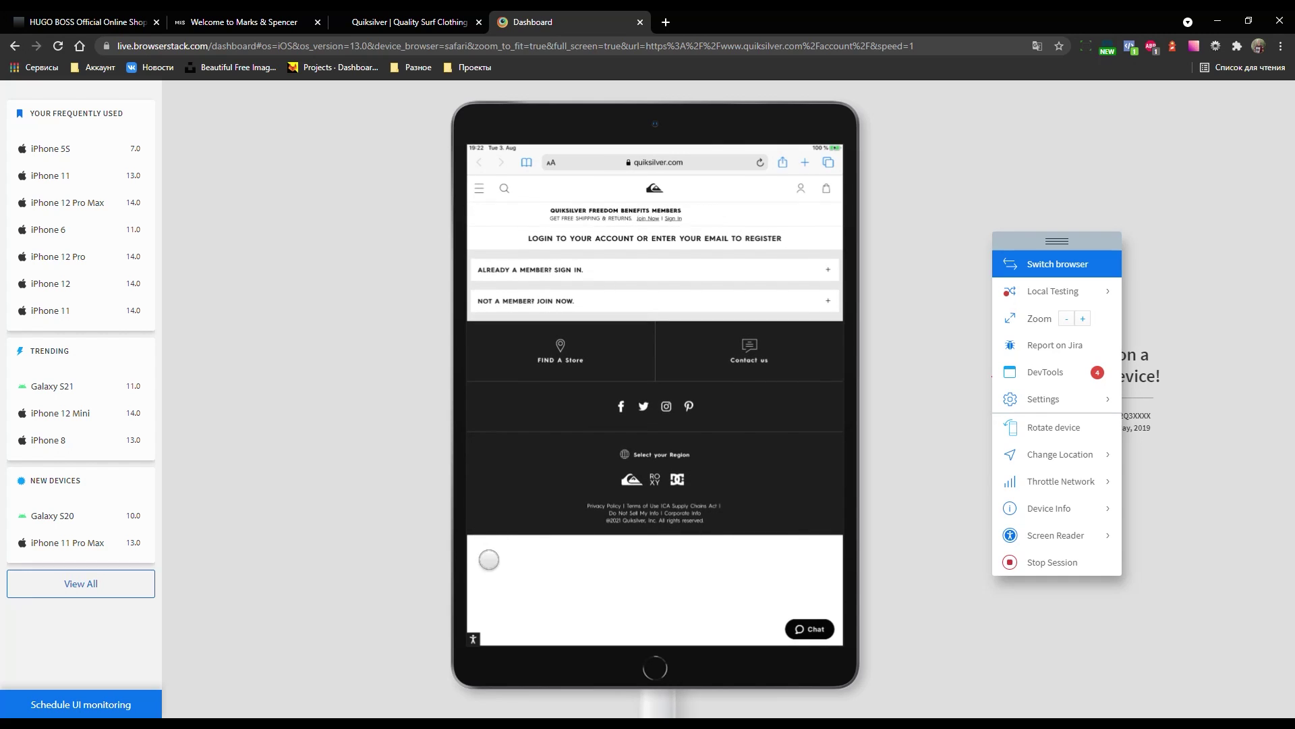
{"action": "scroll", "coordinate": [641, 540], "scroll_direction": "down", "scroll_amount": 3}
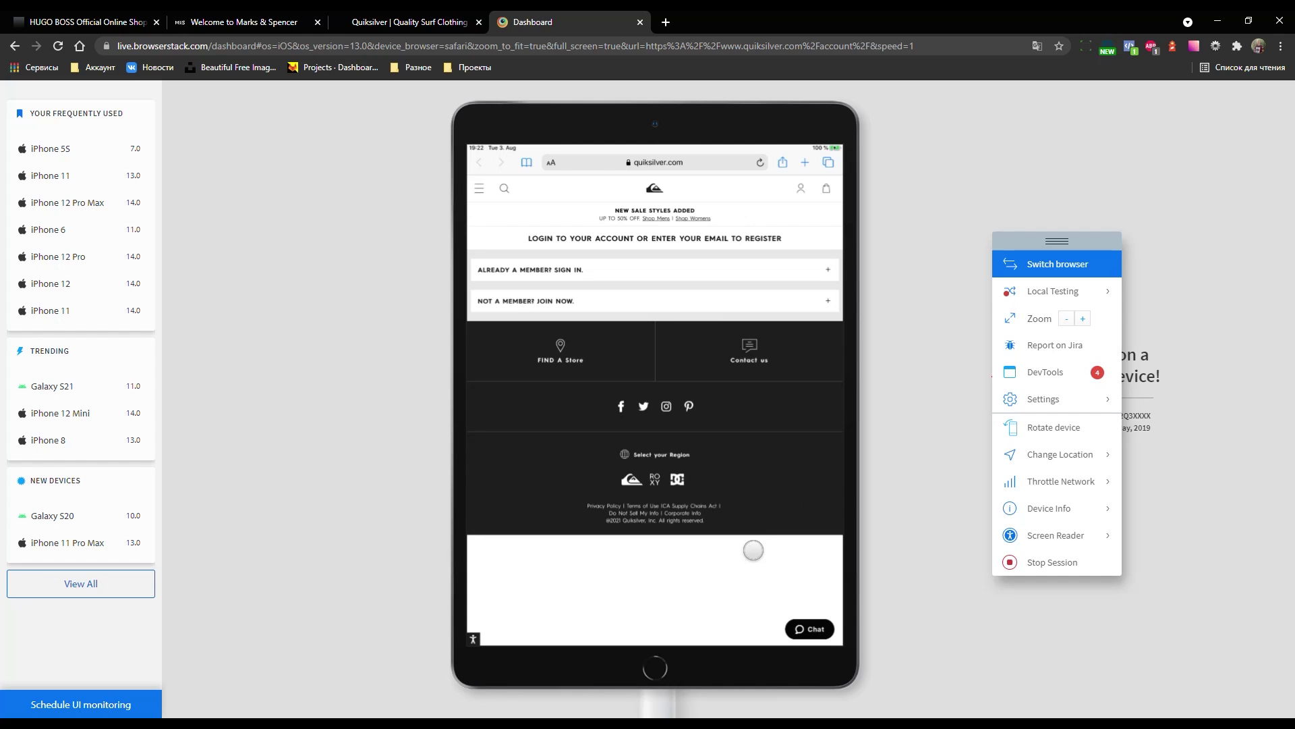
{"action": "scroll", "coordinate": [773, 560], "scroll_direction": "up", "scroll_amount": 3}
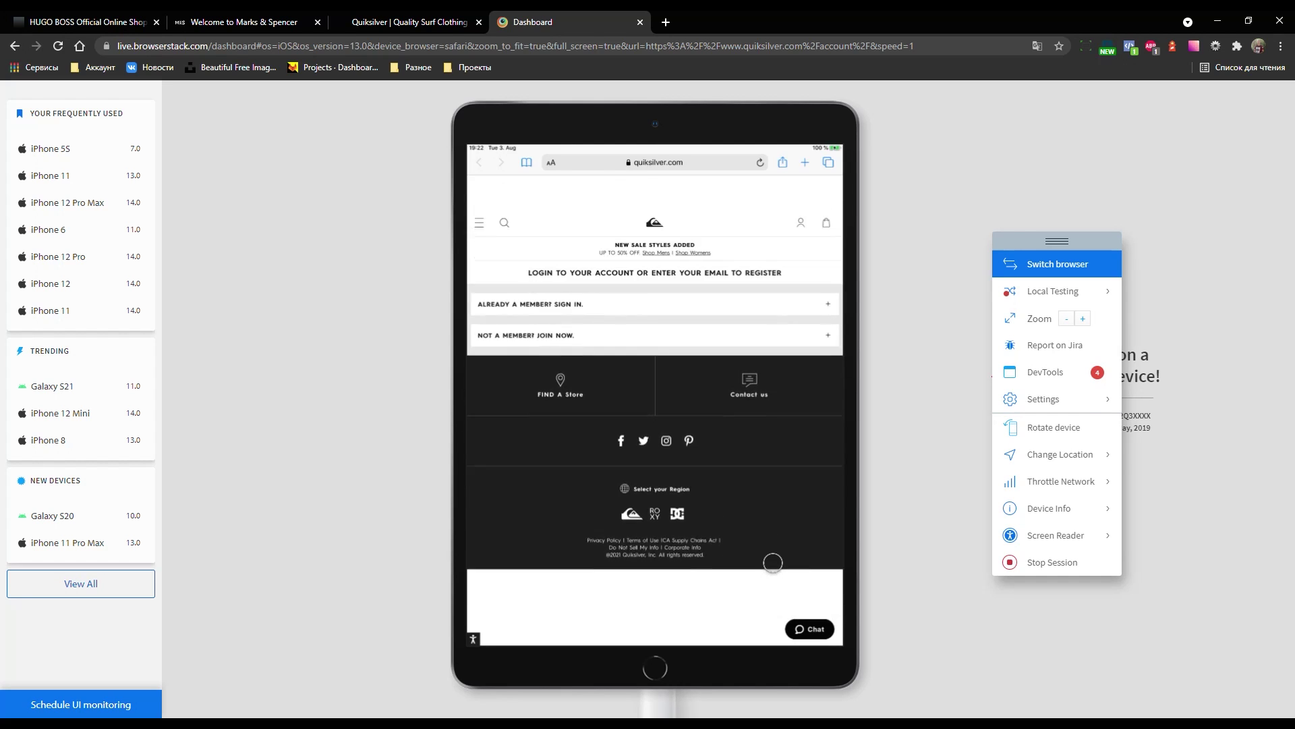
{"action": "left_click", "coordinate": [480, 198]}
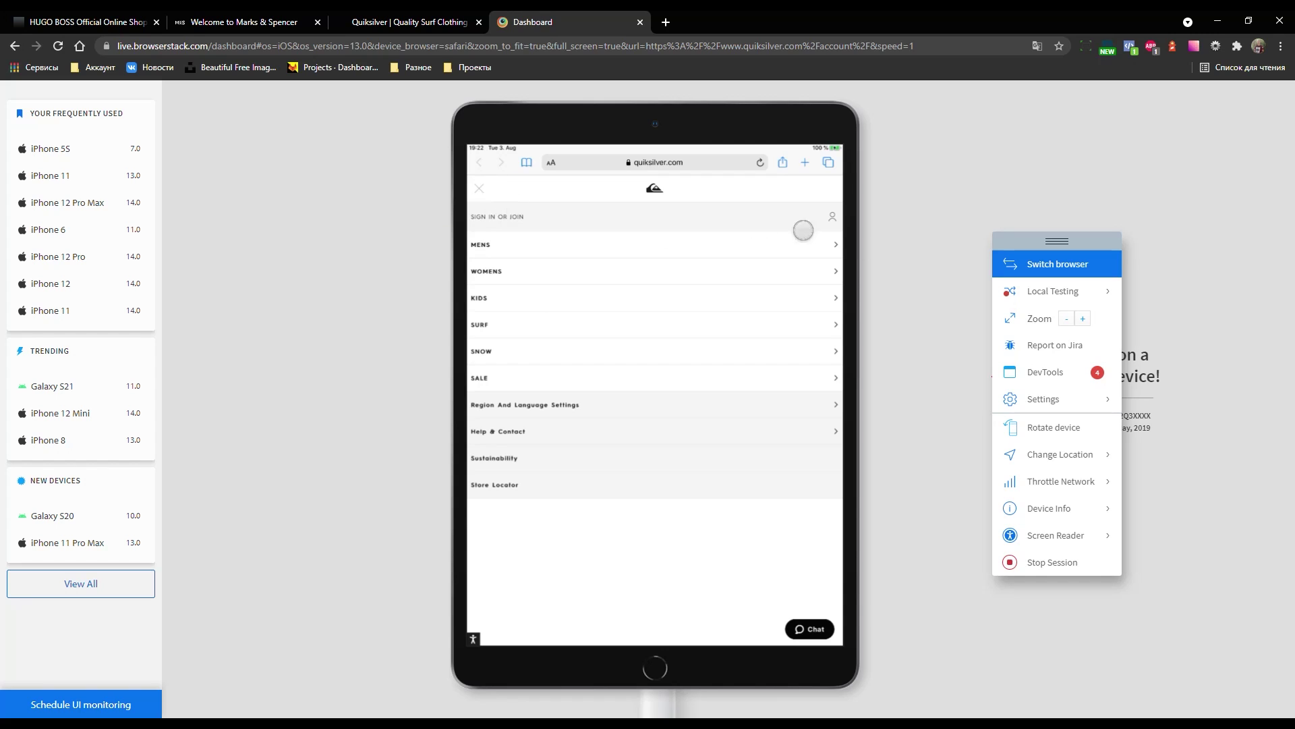
{"action": "left_click", "coordinate": [479, 190]}
{"action": "left_click", "coordinate": [481, 189]}
{"action": "left_click", "coordinate": [514, 244]}
{"action": "left_click", "coordinate": [506, 248]}
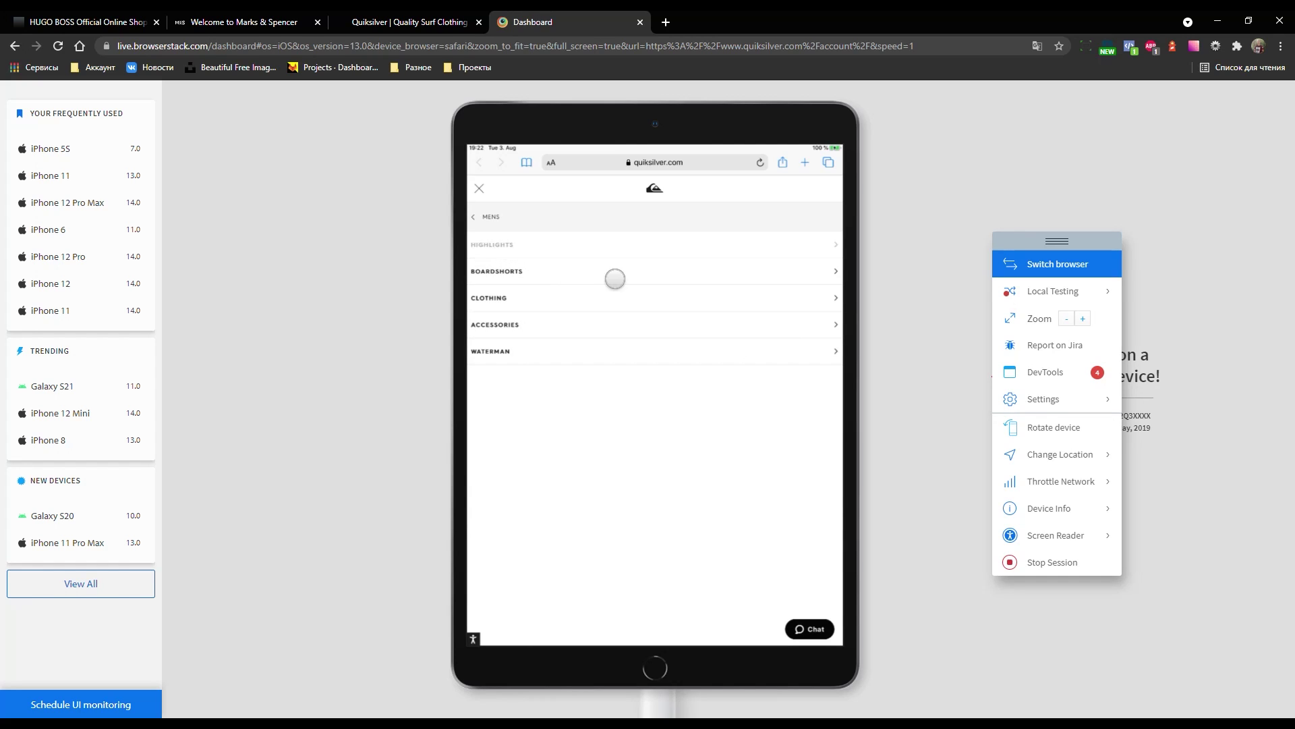
{"action": "left_click", "coordinate": [649, 265]}
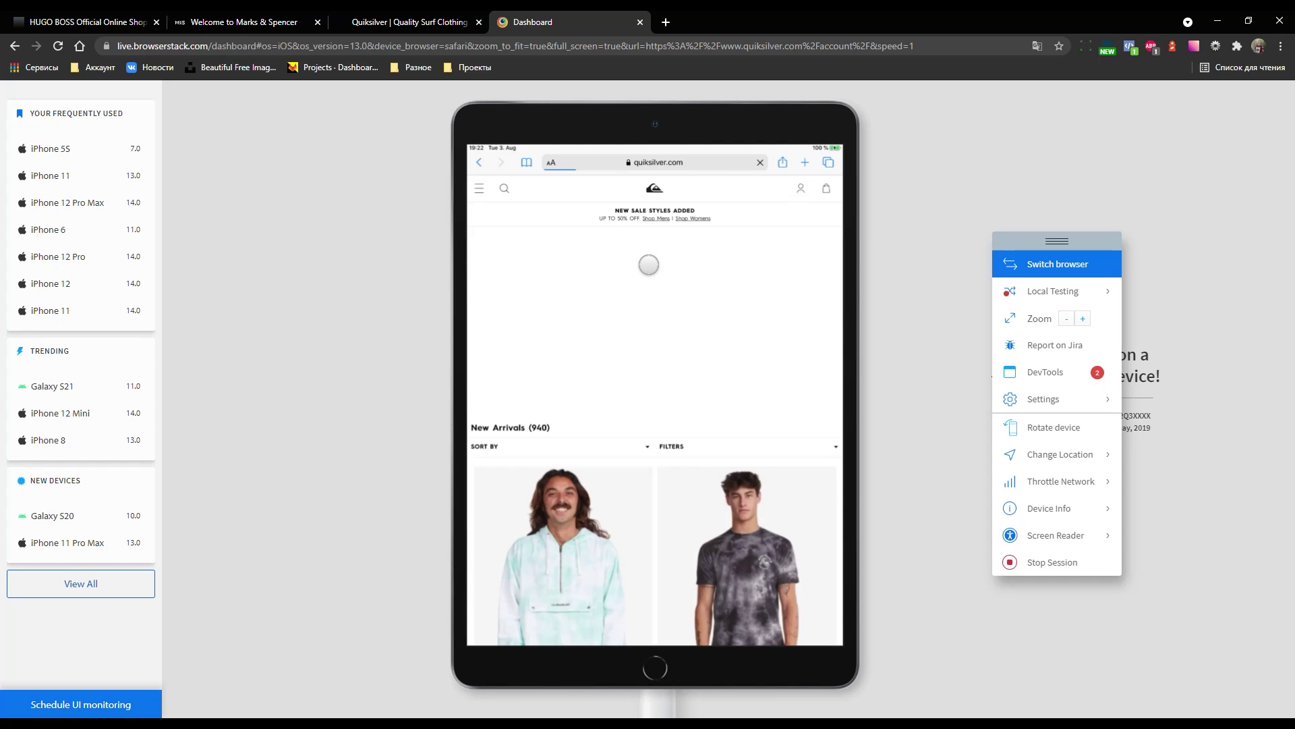
- Scroll through the Mens New Arrivals product grid on the iPad Air
{"action": "scroll", "coordinate": [683, 331], "scroll_direction": "down", "scroll_amount": 10}
{"action": "scroll", "coordinate": [682, 332], "scroll_direction": "down", "scroll_amount": 3}
{"action": "scroll", "coordinate": [683, 331], "scroll_direction": "down", "scroll_amount": 3}
{"action": "scroll", "coordinate": [683, 331], "scroll_direction": "down", "scroll_amount": 3}
{"action": "scroll", "coordinate": [683, 331], "scroll_direction": "down", "scroll_amount": 3}
{"action": "scroll", "coordinate": [683, 331], "scroll_direction": "down", "scroll_amount": 3}
{"action": "scroll", "coordinate": [683, 331], "scroll_direction": "down", "scroll_amount": 3}
{"action": "scroll", "coordinate": [682, 331], "scroll_direction": "down", "scroll_amount": 3}
{"action": "scroll", "coordinate": [683, 331], "scroll_direction": "down", "scroll_amount": 3}
{"action": "scroll", "coordinate": [682, 330], "scroll_direction": "down", "scroll_amount": 3}
{"action": "scroll", "coordinate": [682, 331], "scroll_direction": "down", "scroll_amount": 3}
{"action": "scroll", "coordinate": [682, 330], "scroll_direction": "down", "scroll_amount": 3}
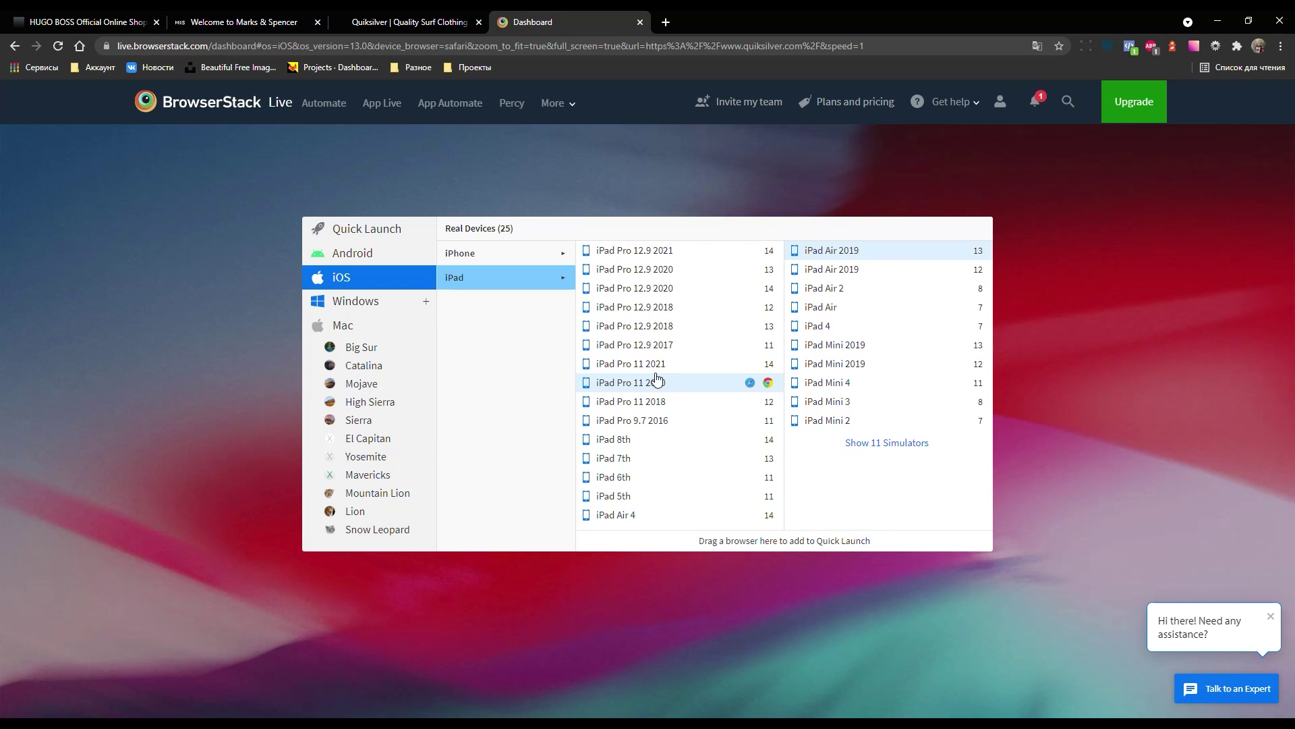
{"action": "left_click", "coordinate": [348, 255]}
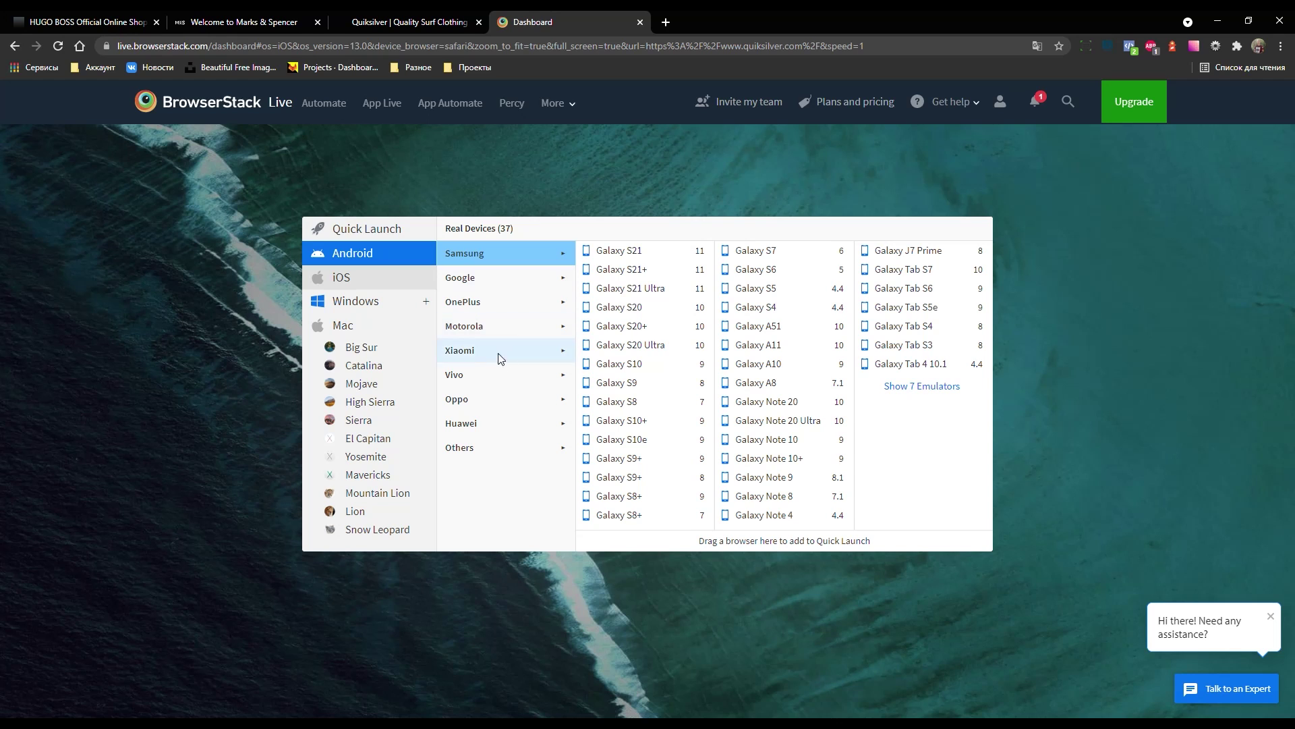
{"action": "left_click", "coordinate": [356, 281]}
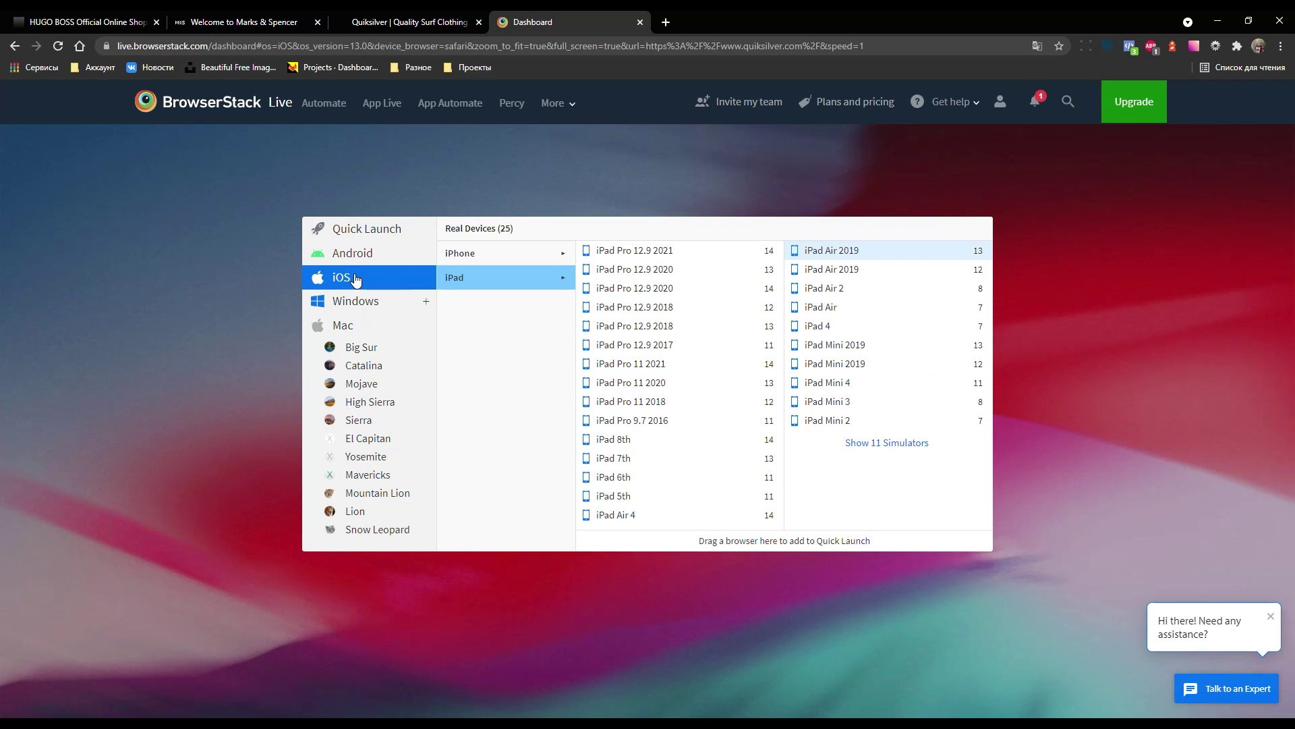